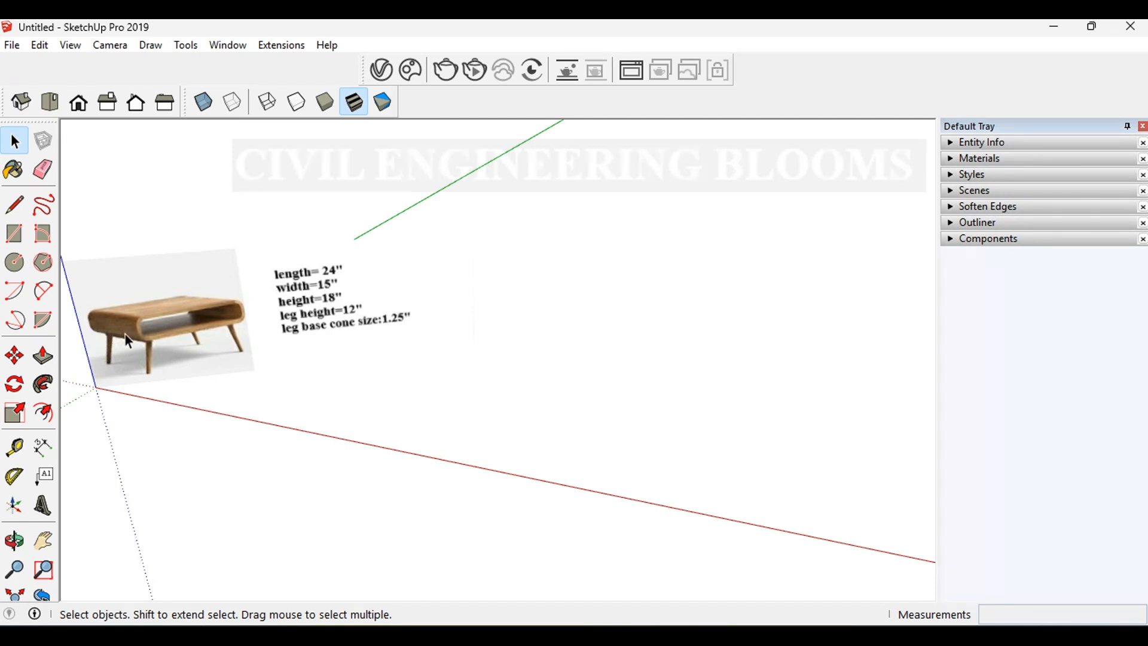
- Examine the reference picture of the coffee table and the dimensions listed beside it
scroll(112, 317, up, 5)
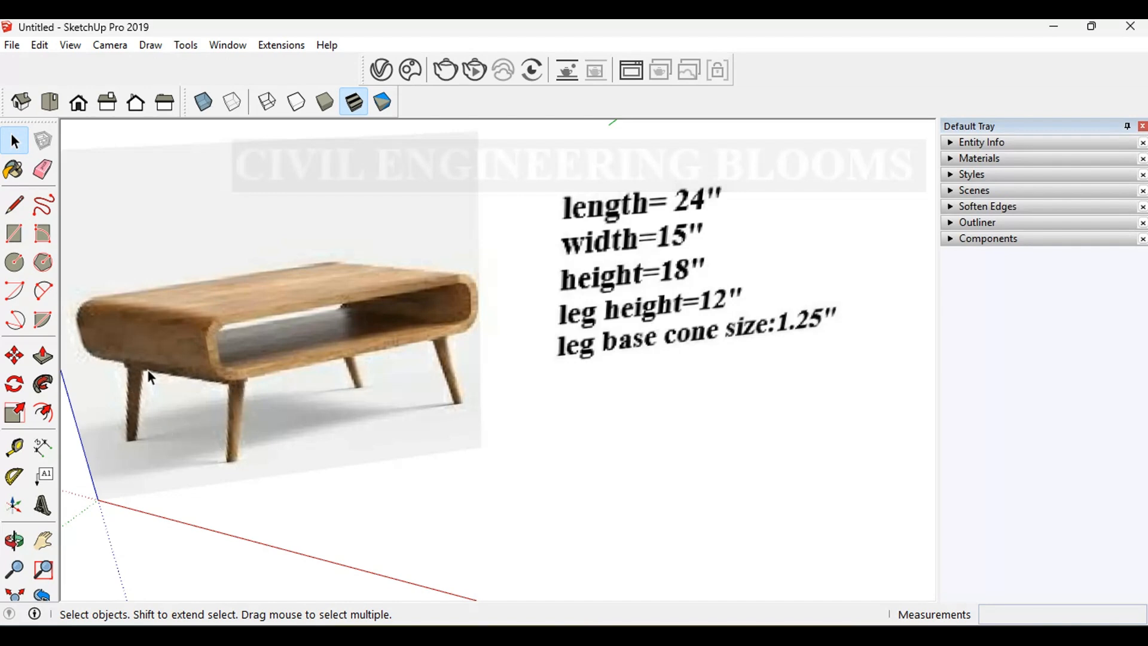
mouse_move(119, 365)
mouse_down()
mouse_move(210, 379)
mouse_move(137, 382)
mouse_move(138, 366)
mouse_up()
key(Escape)
scroll(380, 334, down, 5)
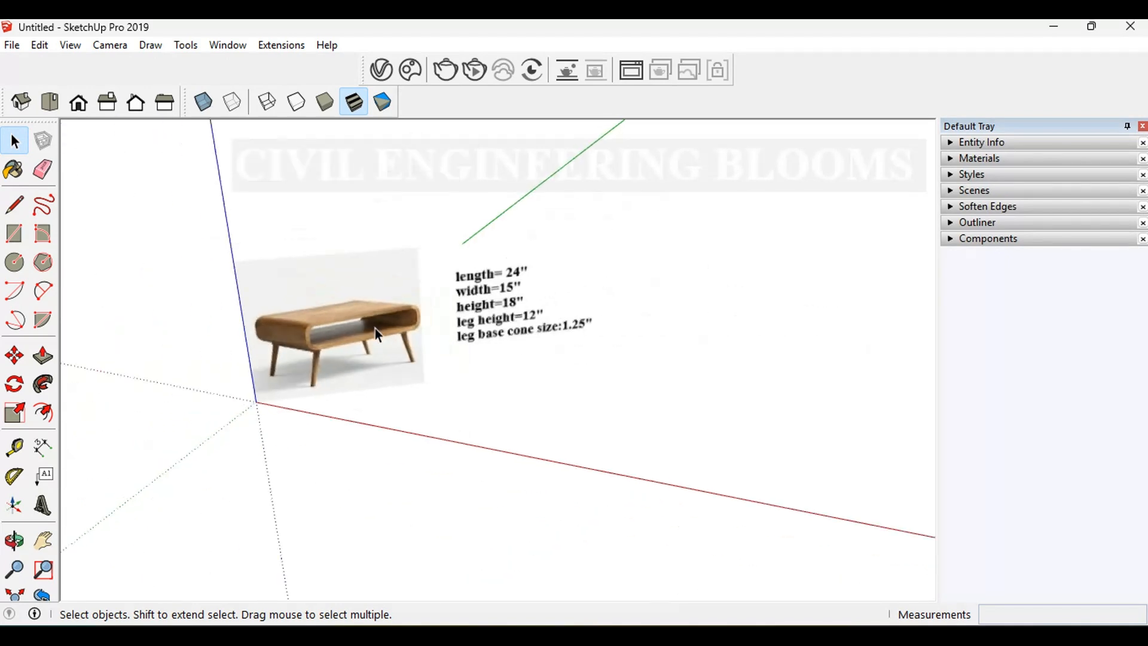
scroll(376, 326, down, 2)
scroll(573, 285, up, 3)
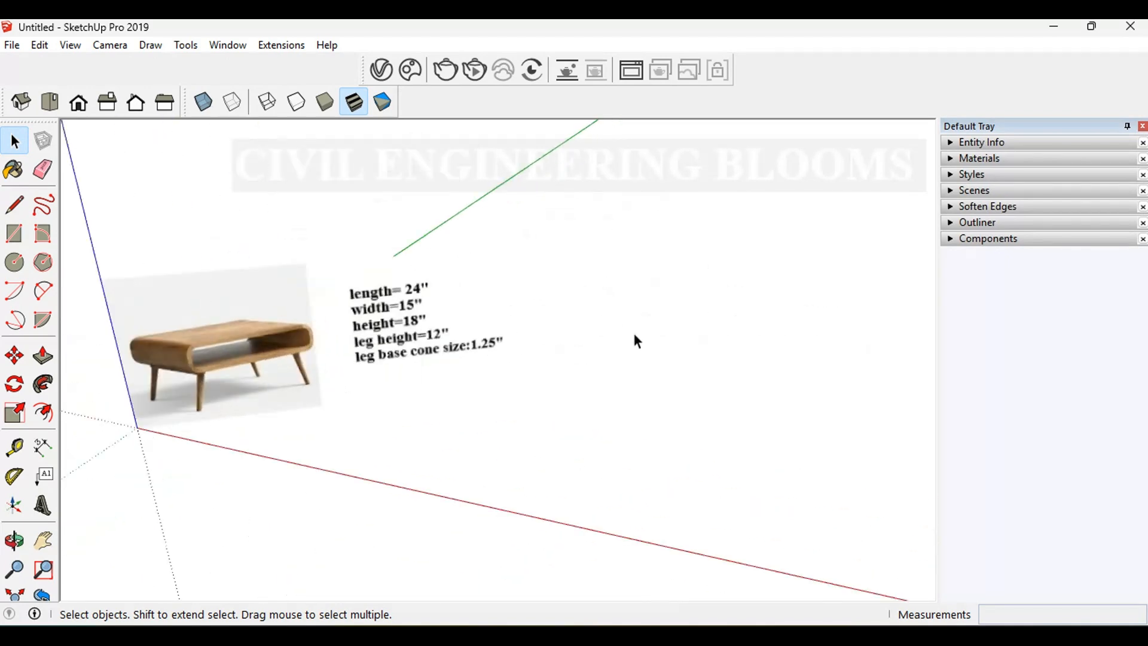
- Draw an upright 24" by 6" rectangle in the empty space beside the reference picture and dimension text
click(22, 240)
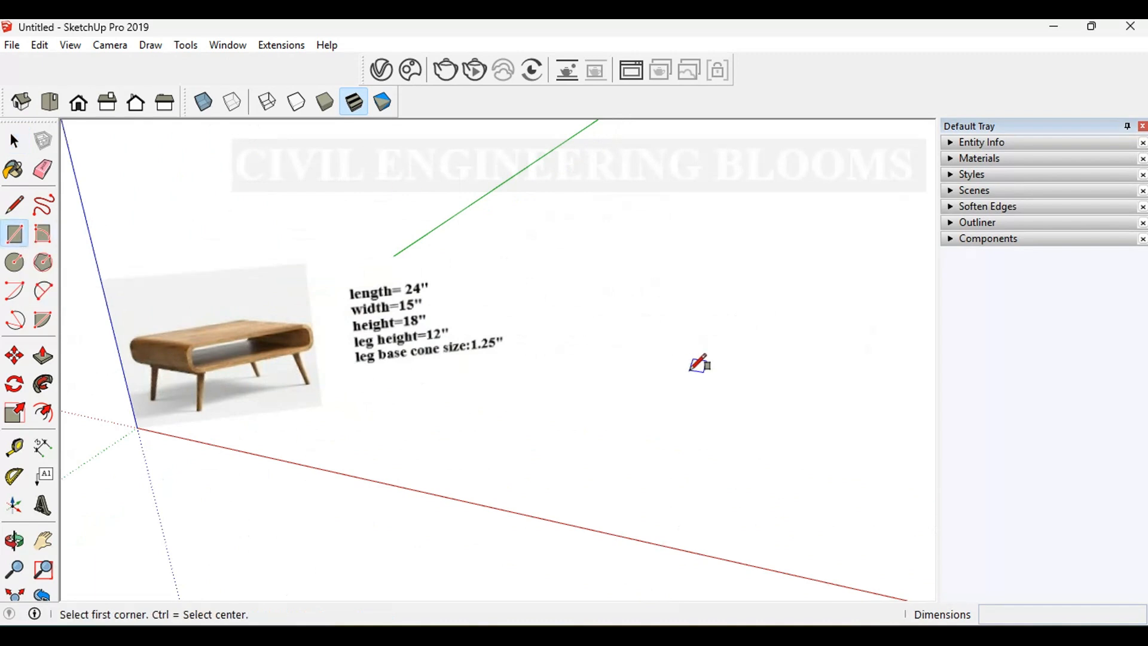
click(676, 381)
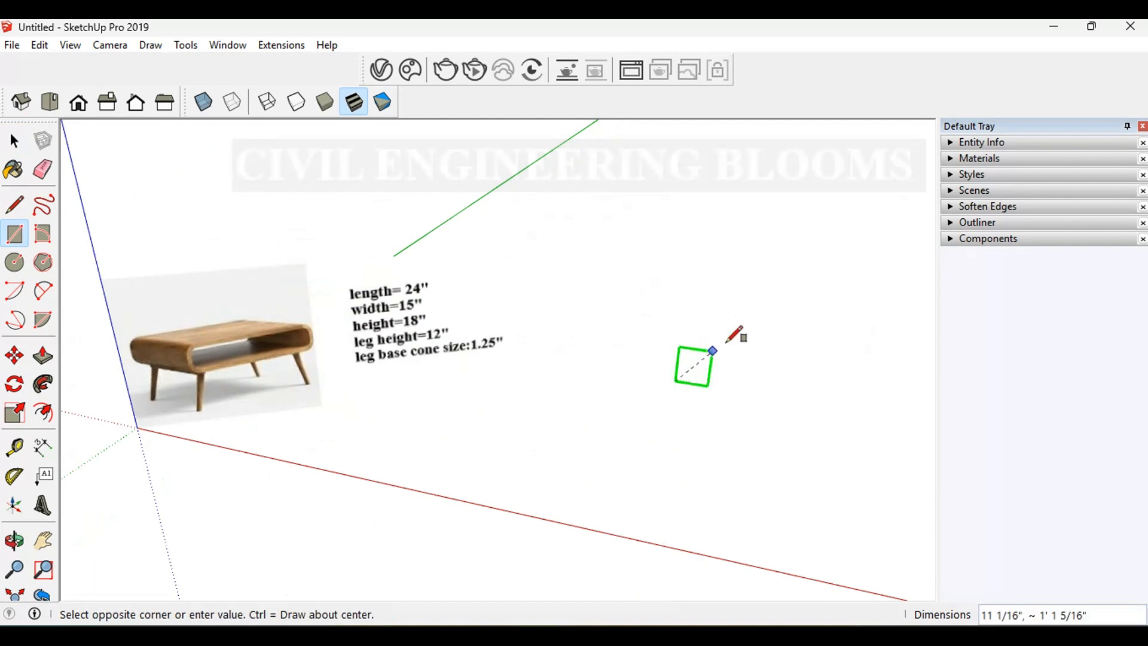
text(24)
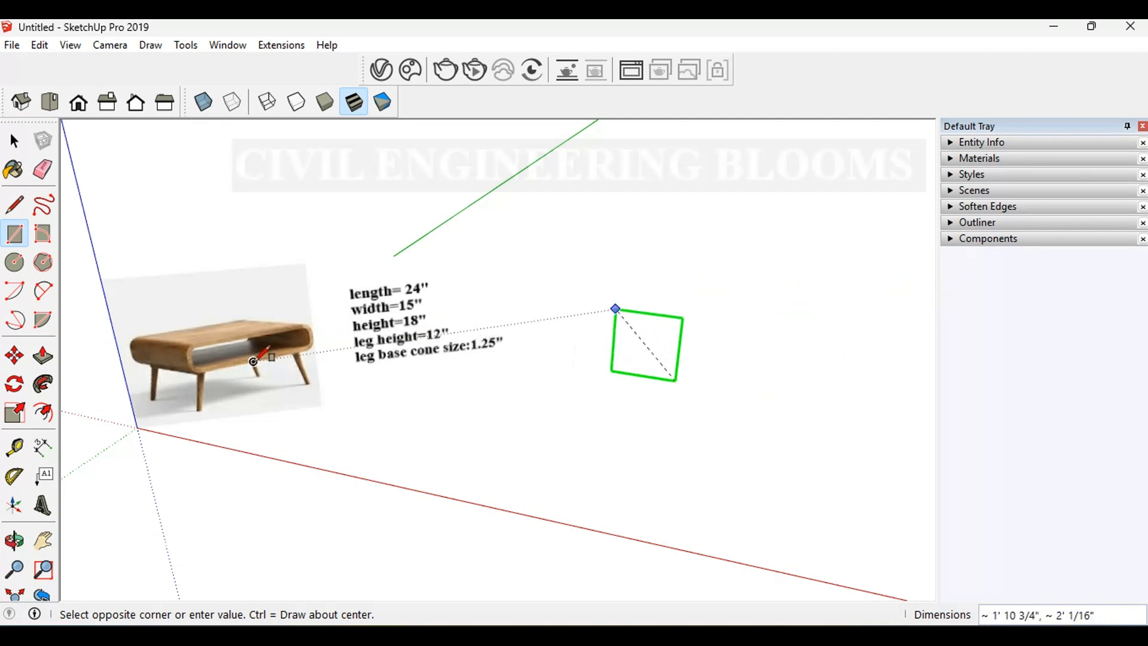
mouse_move(142, 346)
mouse_down()
mouse_move(208, 340)
mouse_move(169, 414)
mouse_move(193, 420)
mouse_up()
drag(138, 380, 139, 399)
mouse_move(148, 383)
mouse_down()
mouse_move(156, 404)
mouse_move(191, 383)
mouse_move(177, 374)
mouse_move(226, 374)
mouse_move(201, 405)
mouse_move(229, 395)
mouse_move(259, 404)
mouse_up()
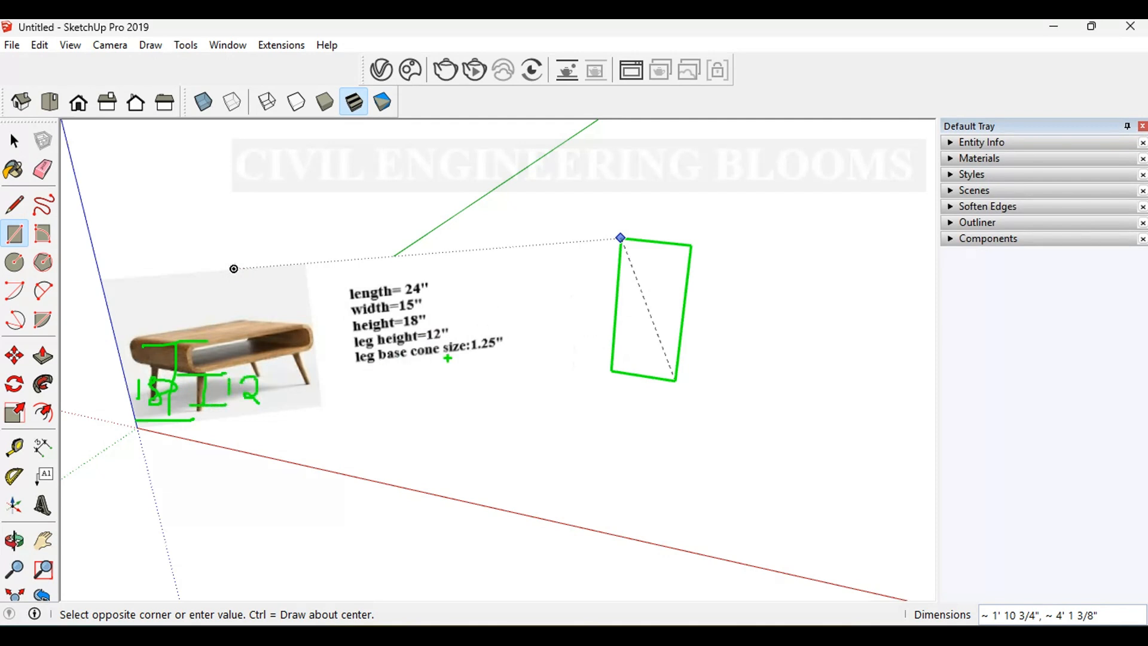
key(Escape)
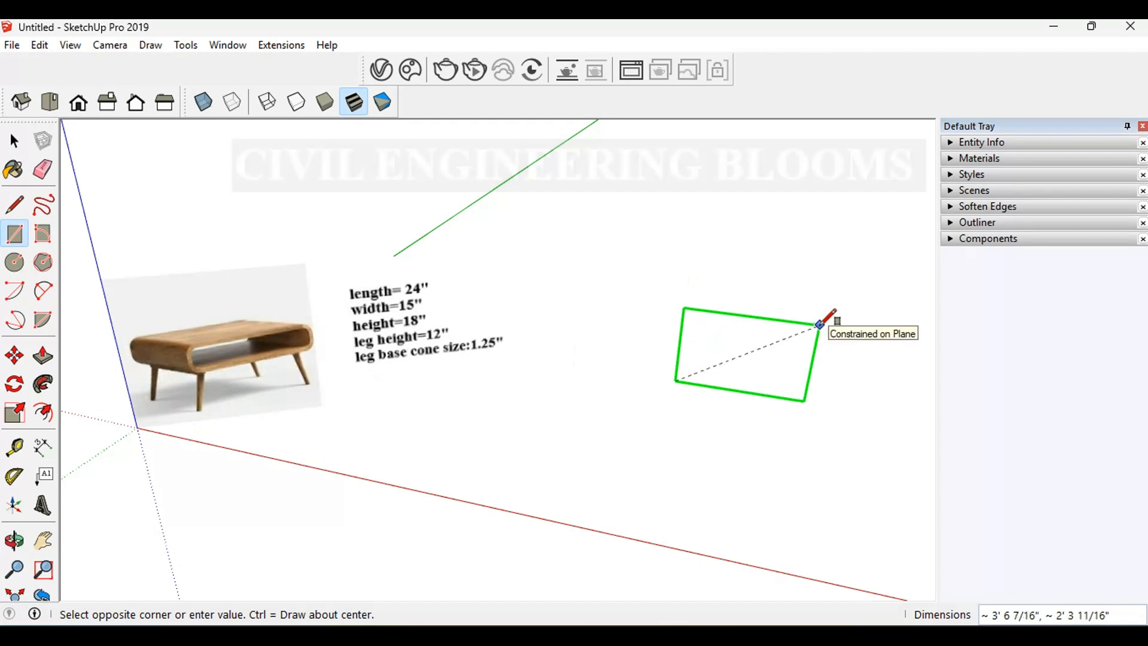
text(2)
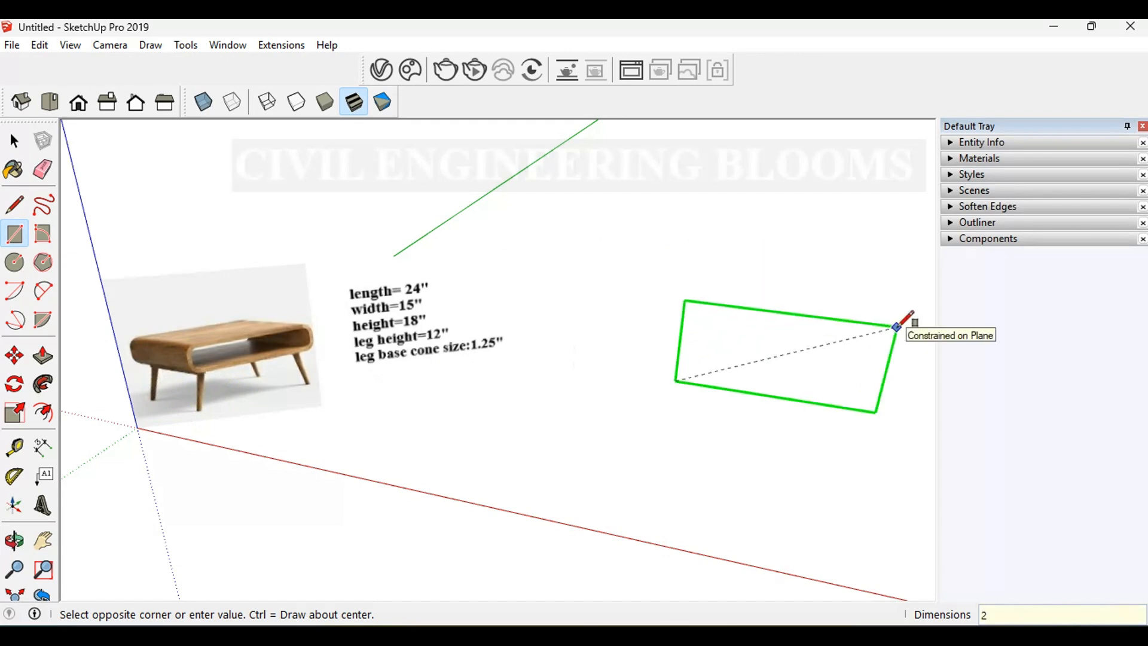
text(4.6)
key(BackSpace)
key(BackSpace)
text(,6)
key(Return)
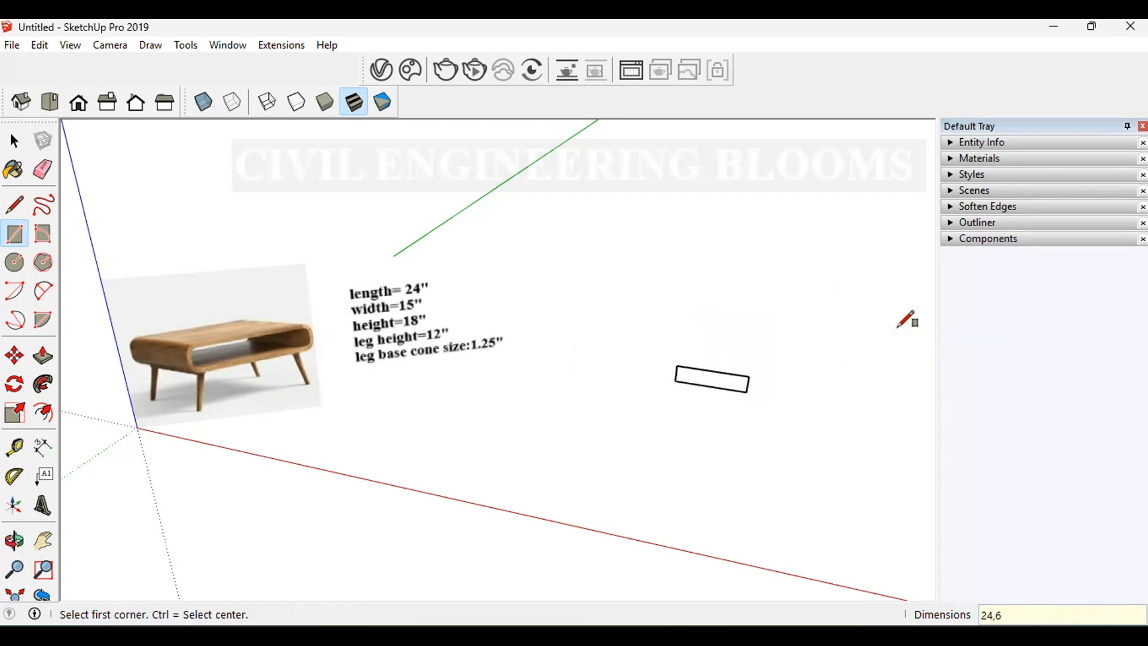
- Make a group from the 24" by 6" rectangle's face and edges
scroll(692, 389, up, 3)
middle_drag(692, 389, 723, 392)
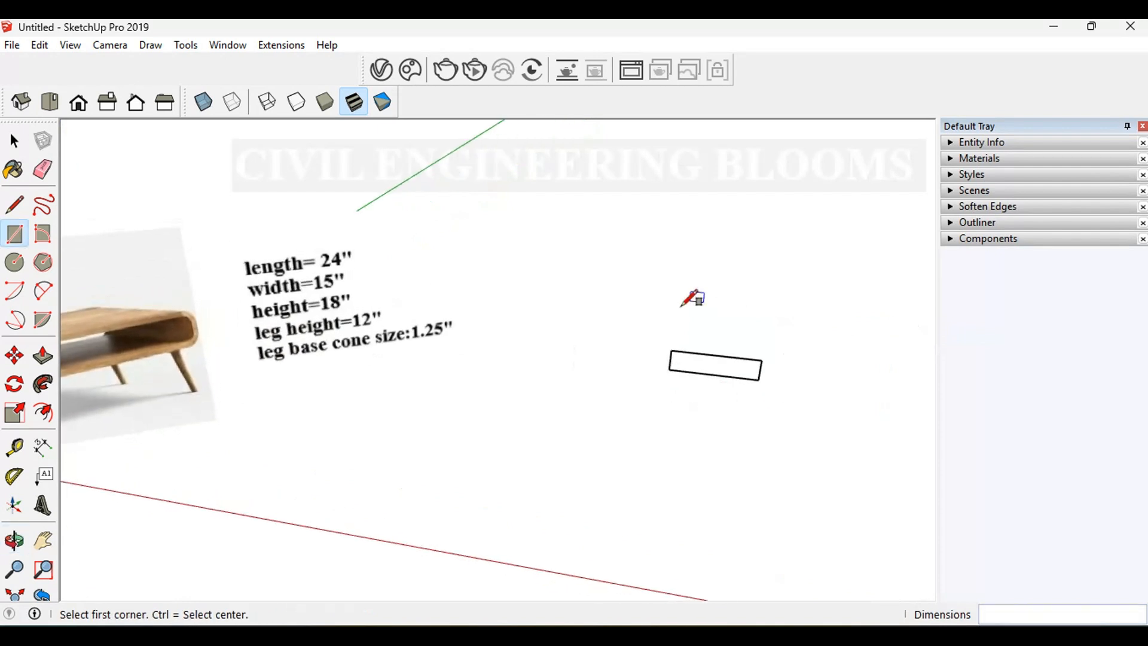
scroll(763, 386, up, 1)
scroll(764, 386, up, 1)
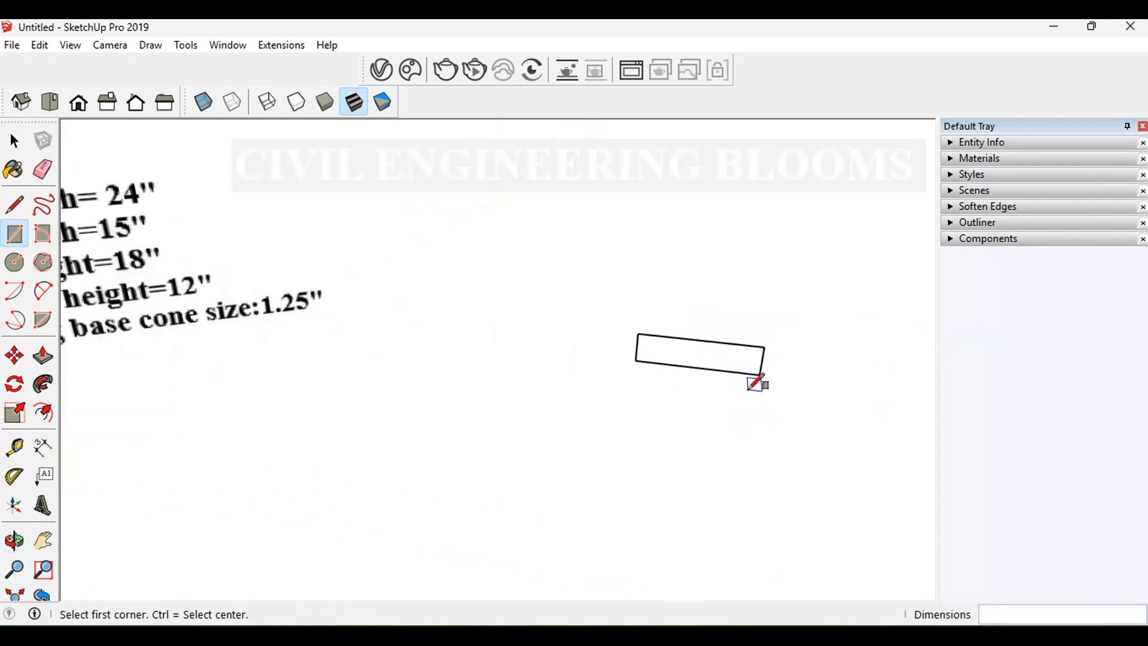
key(space)
click(710, 353)
double_click(709, 351)
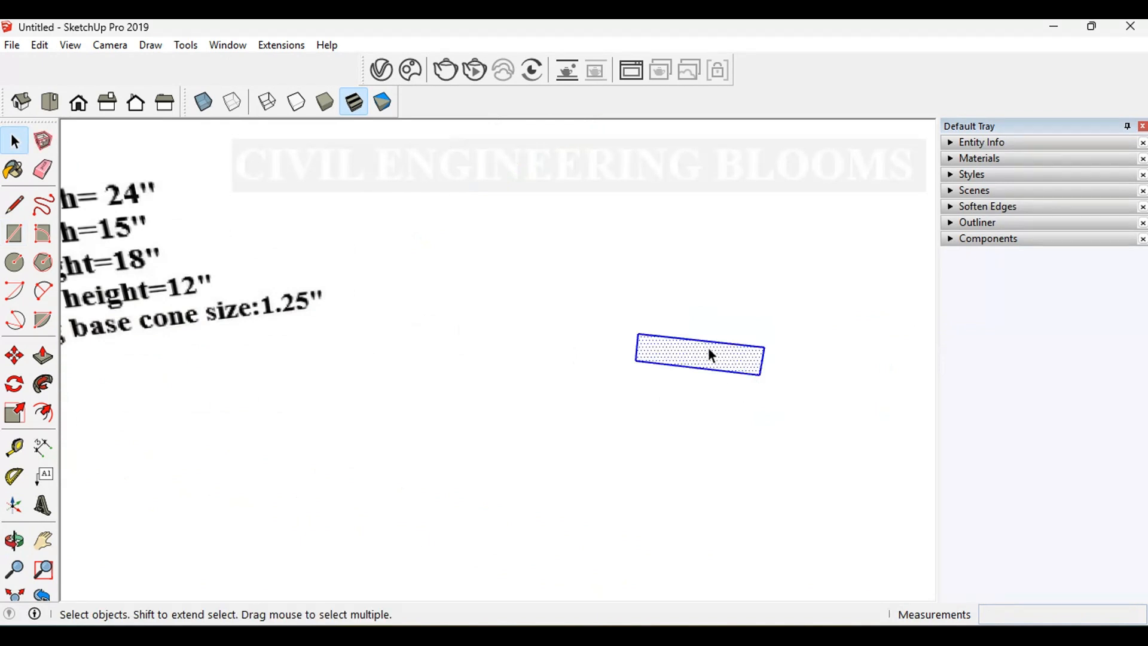
right_click(709, 348)
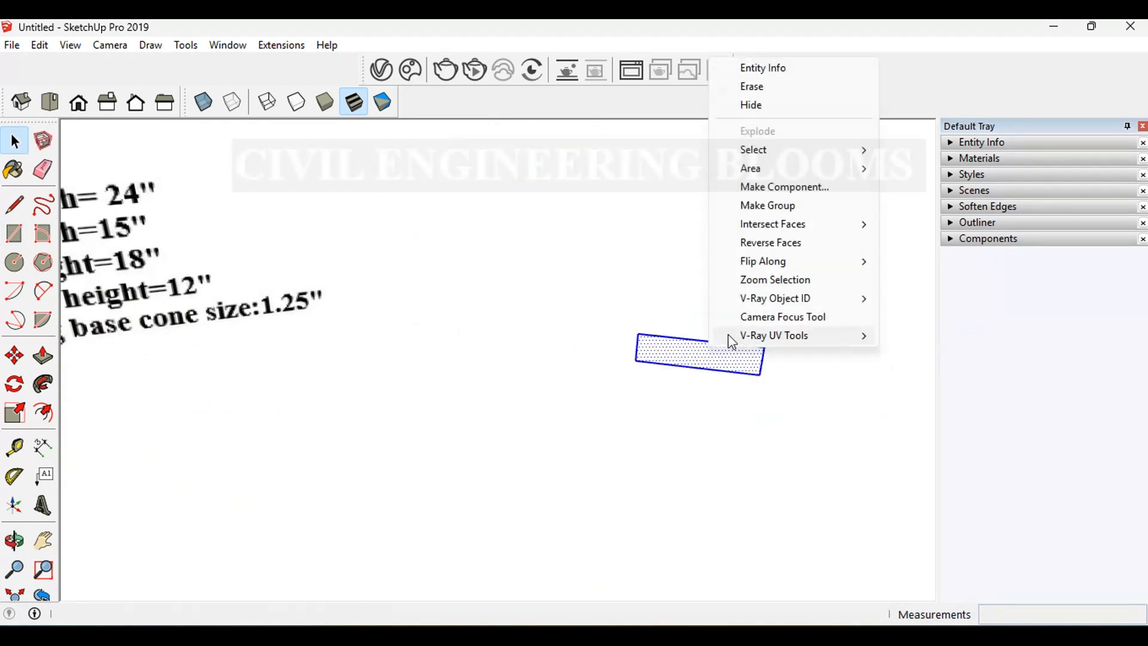
click(769, 205)
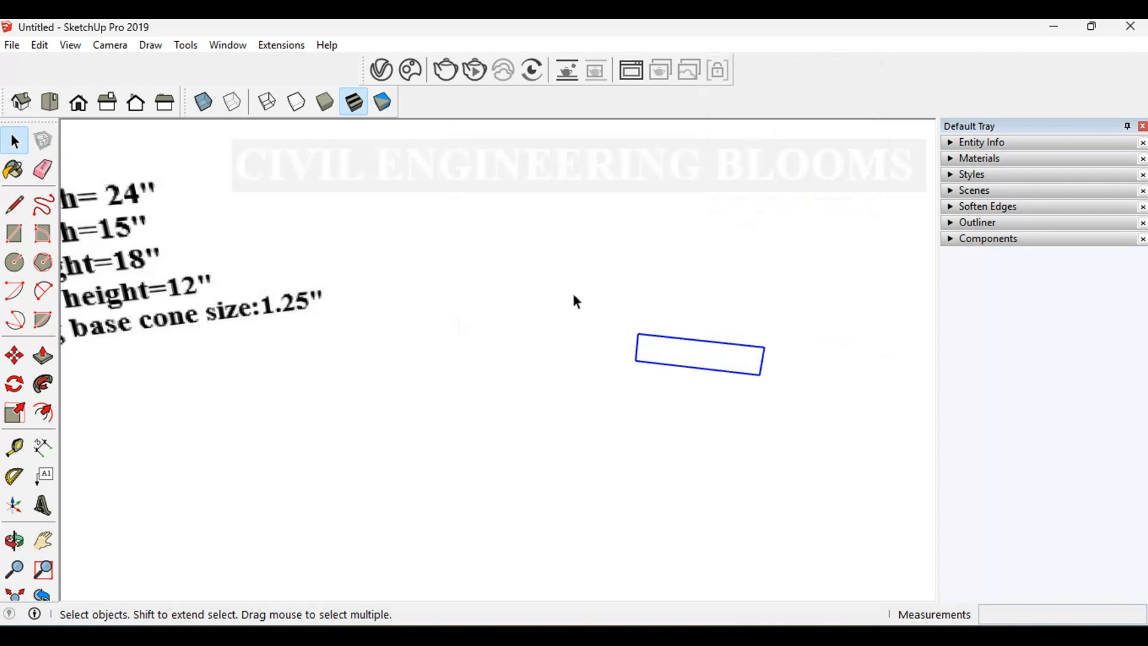
- Place a construction guide 1" inside the rectangle, parallel to its left short edge
scroll(573, 344, down, 3)
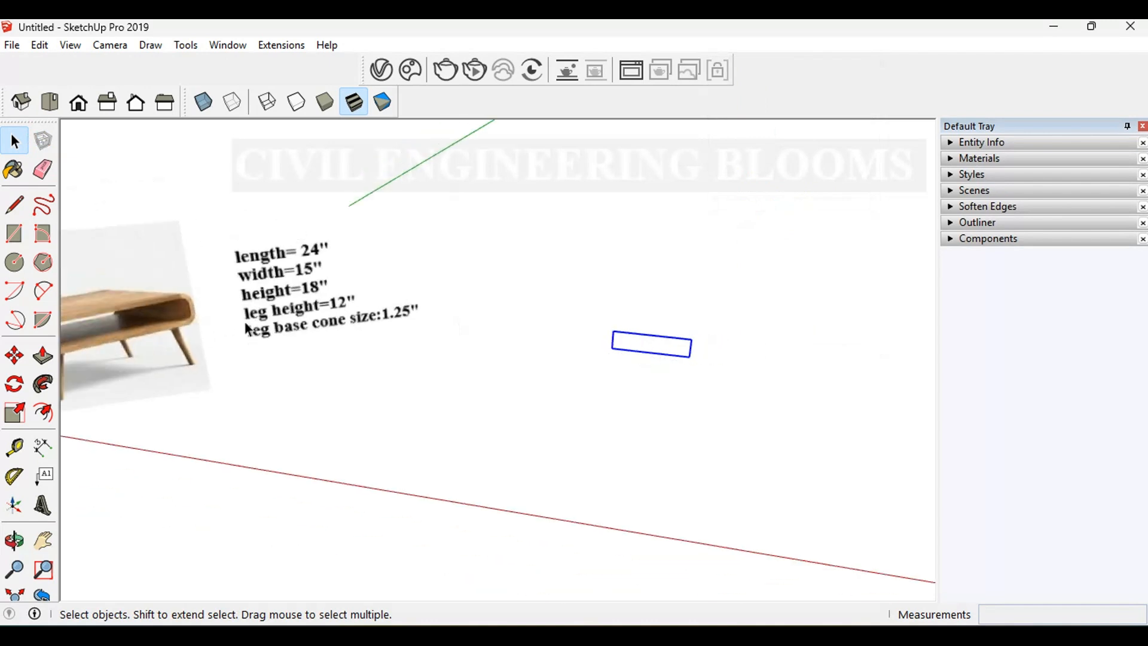
scroll(366, 342, down, 2)
scroll(152, 329, up, 4)
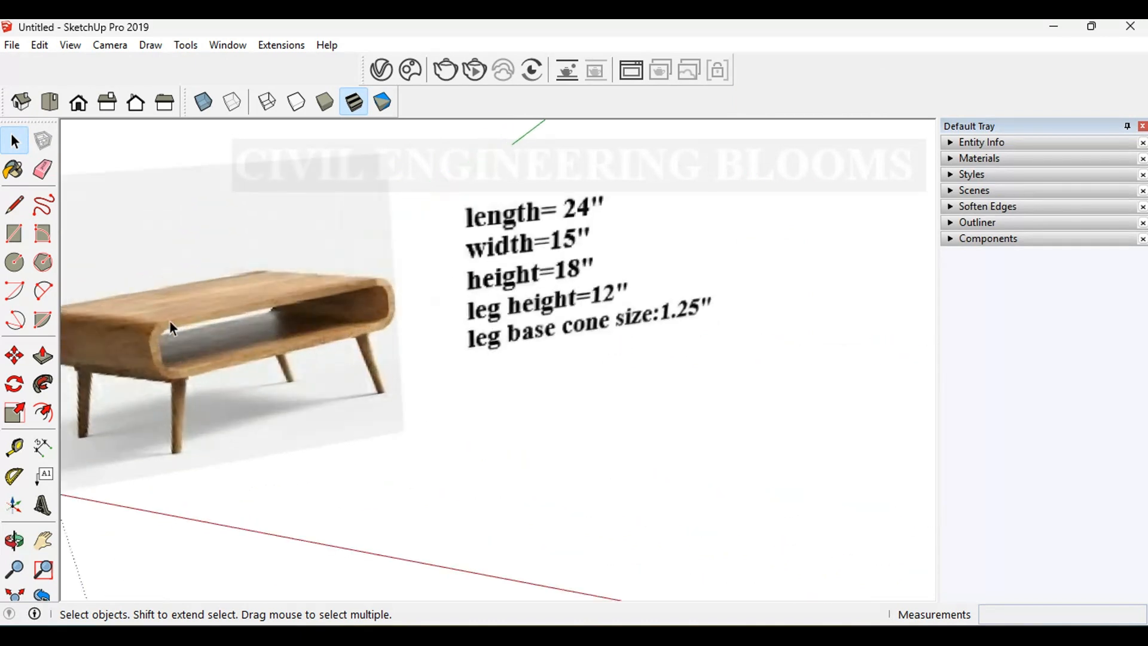
scroll(226, 348, down, 4)
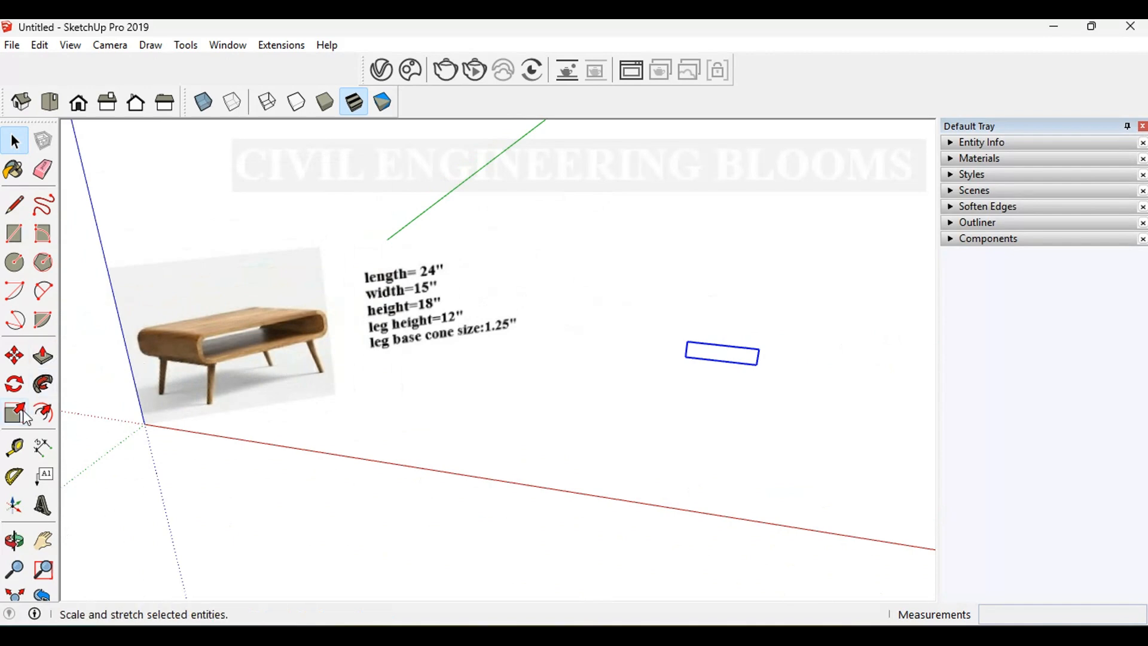
key(t)
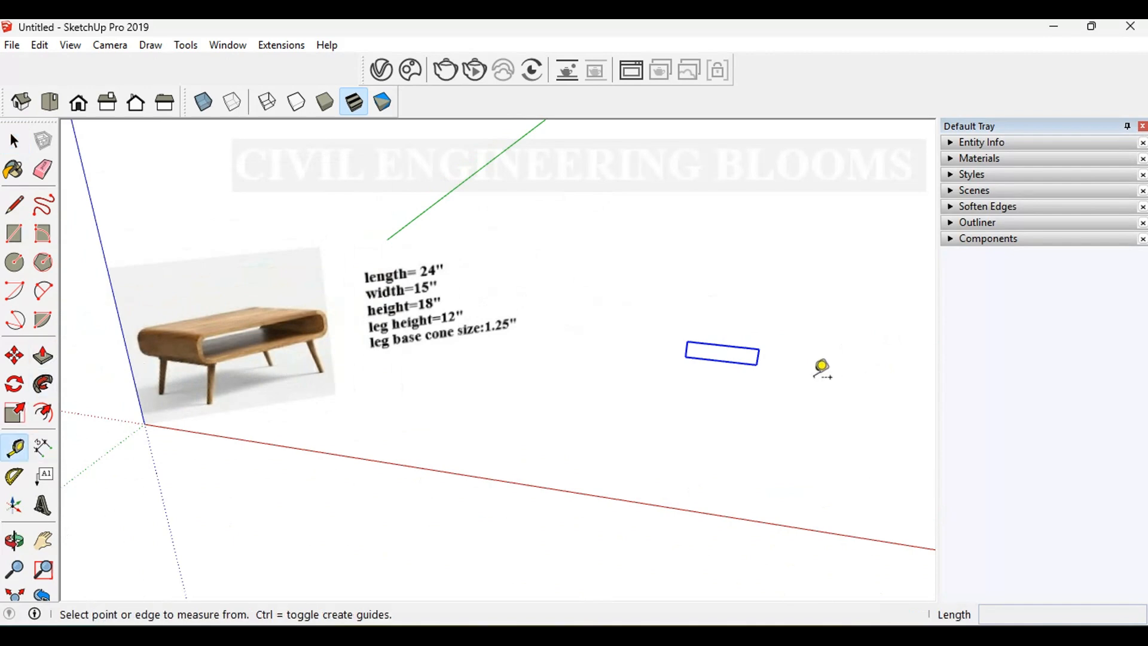
scroll(795, 357, up, 3)
scroll(655, 331, up, 1)
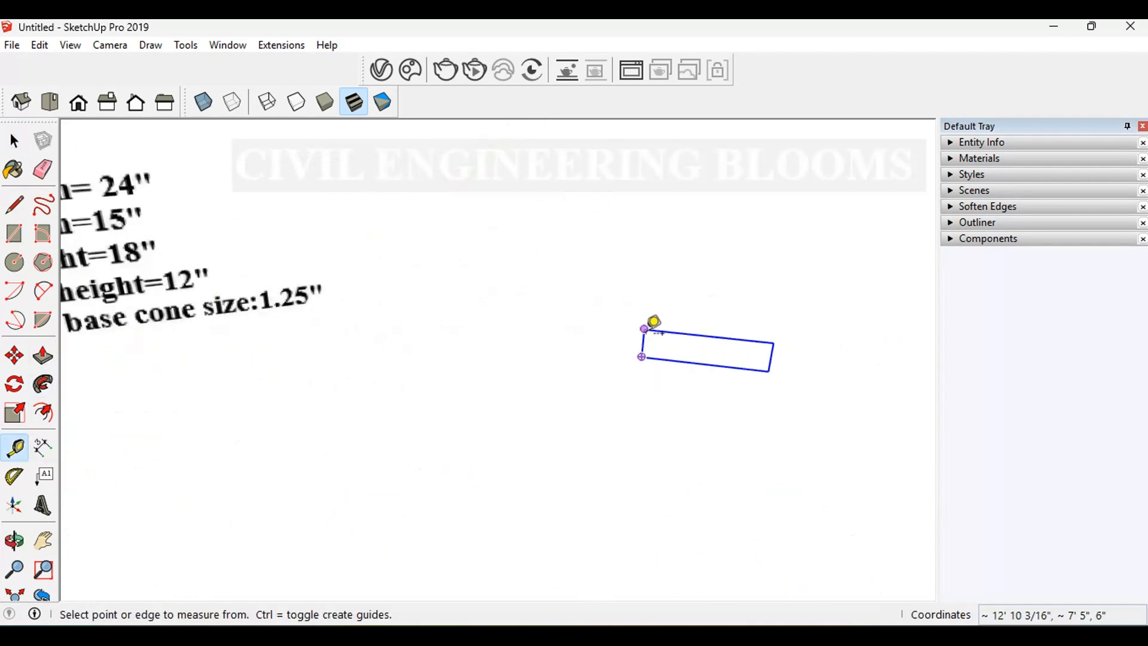
scroll(658, 328, up, 2)
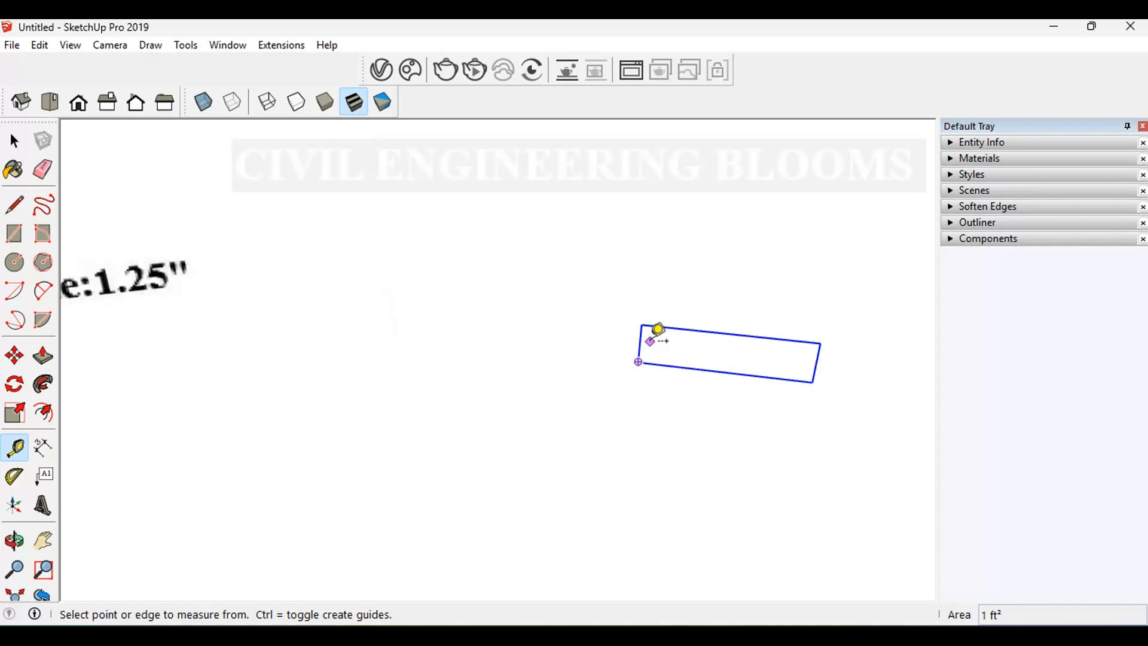
scroll(427, 278, down, 2)
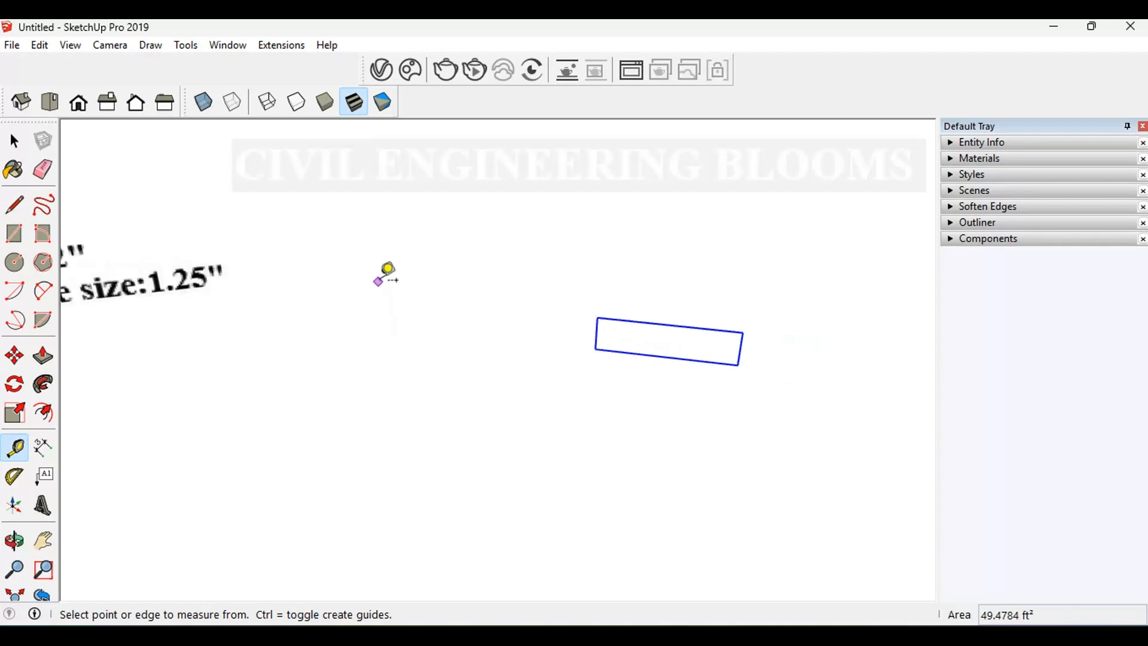
scroll(769, 334, up, 1)
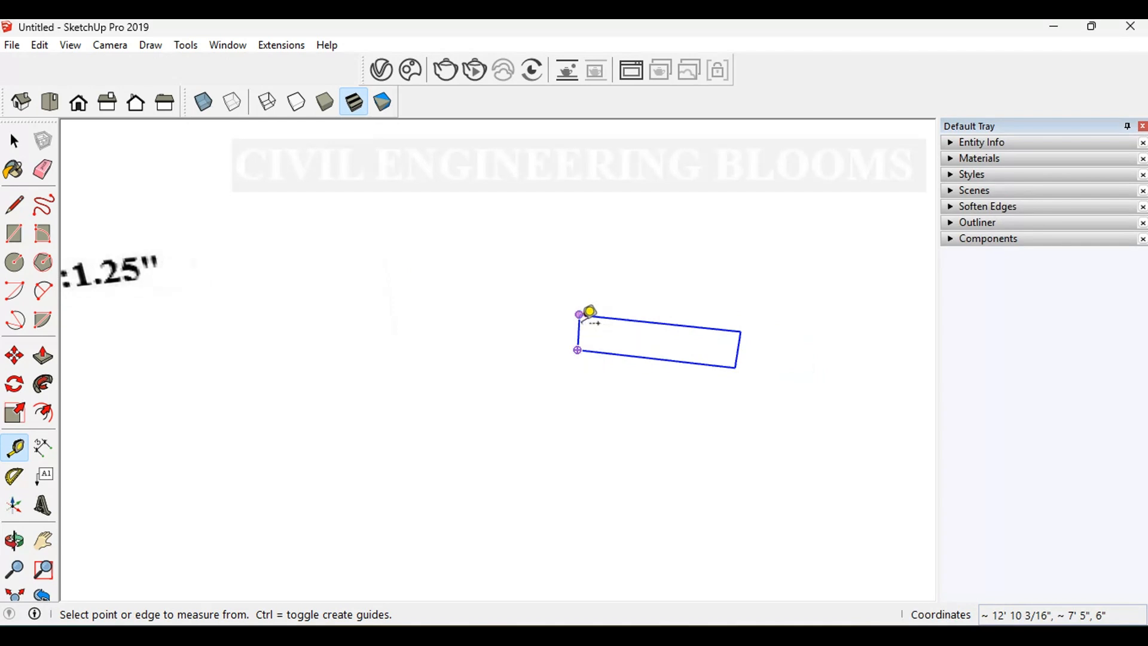
click(588, 310)
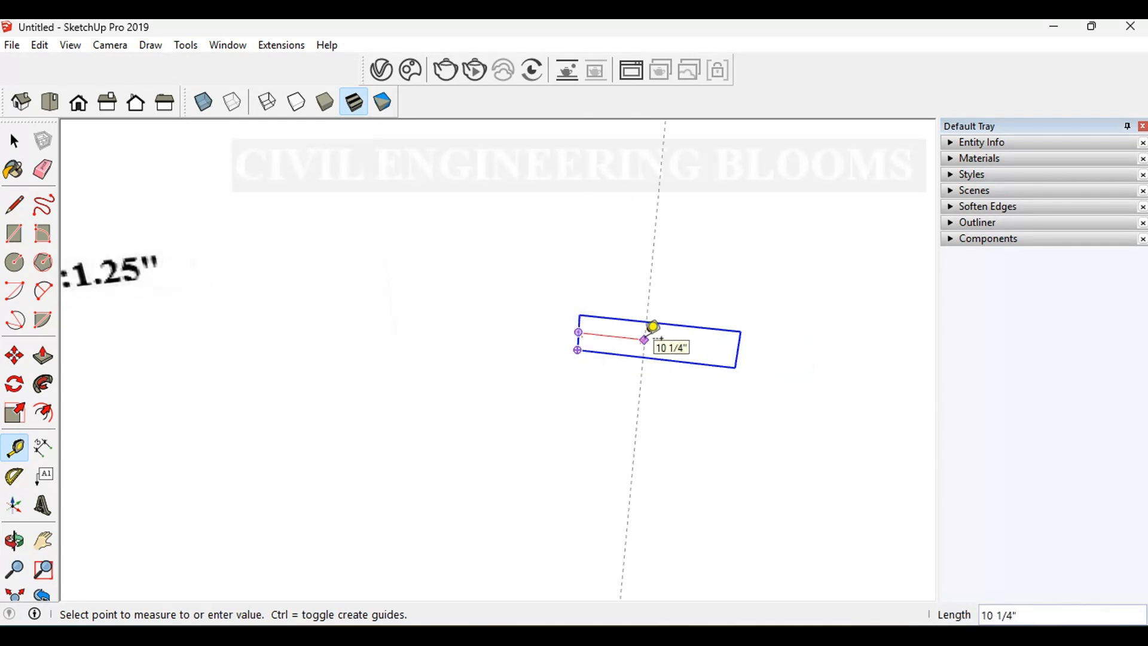
text(1)
key(Return)
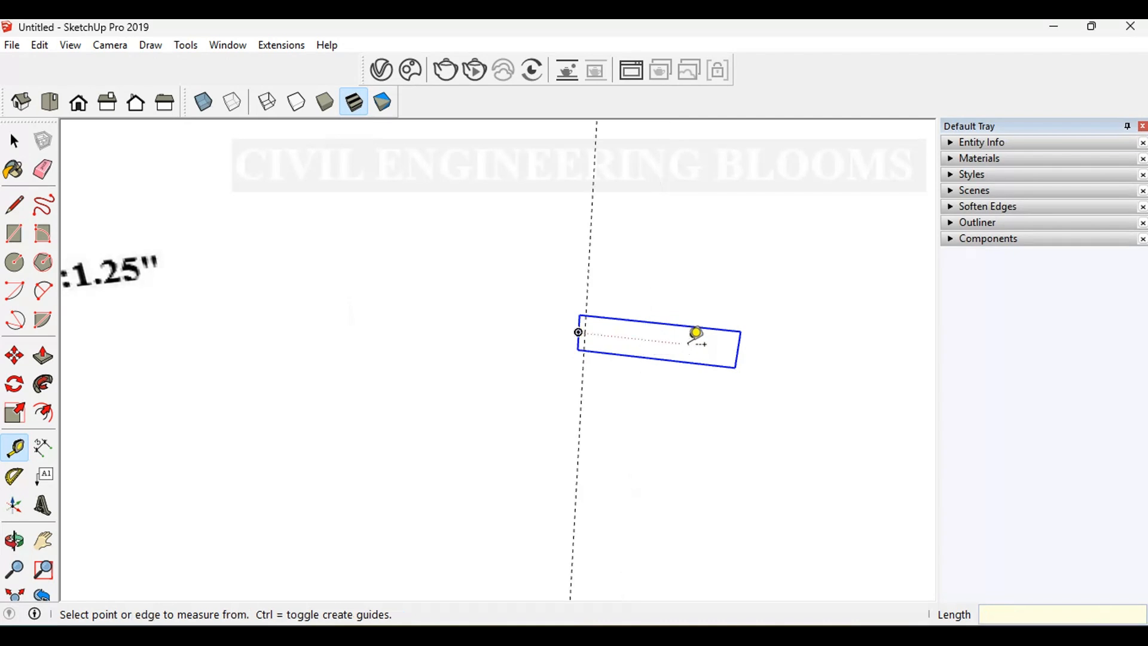
- Place a construction guide 1" inside the rectangle, parallel to its right short edge
click(742, 334)
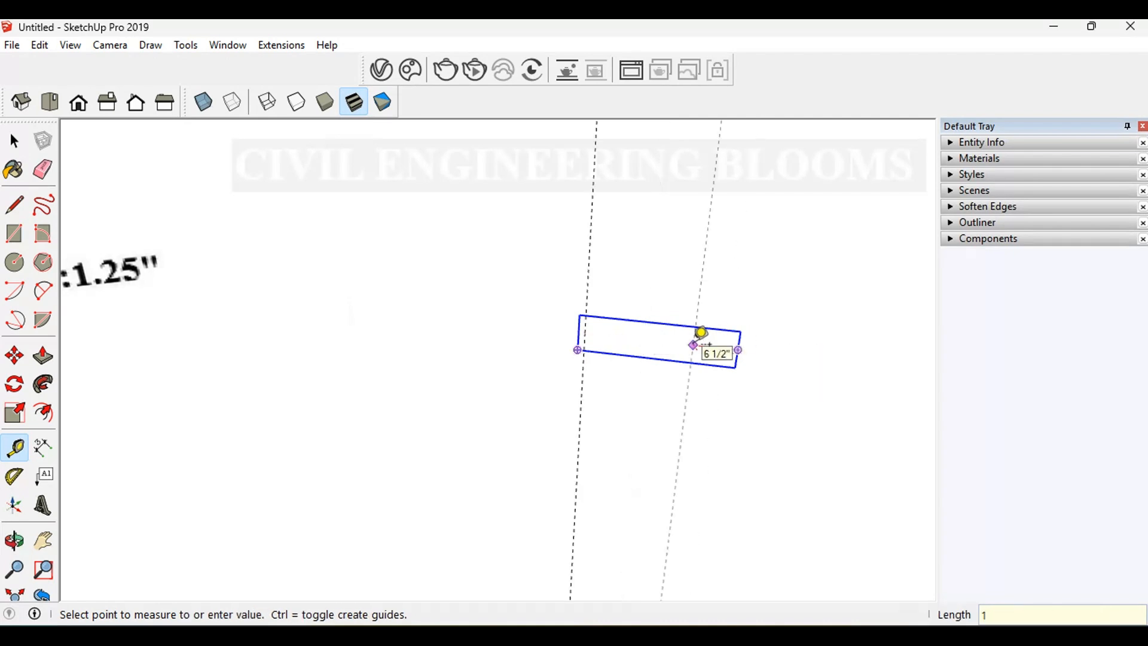
key(Return)
key(space)
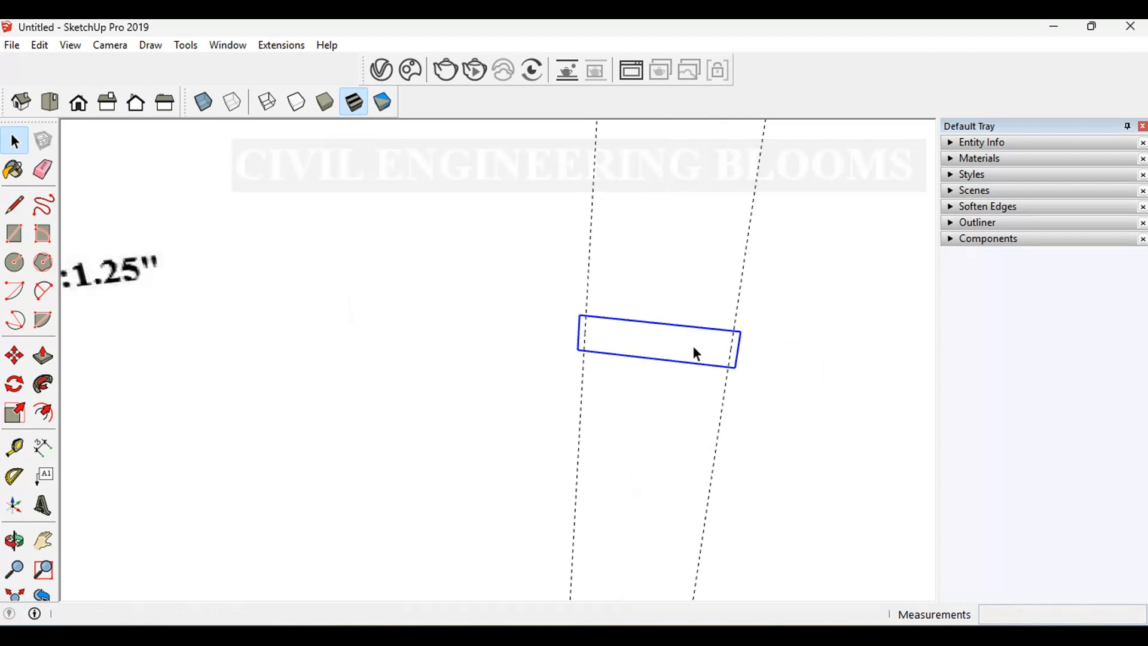
- Open the rectangle group for editing and round its two left corners with tangent arcs starting at the guide
double_click(692, 345)
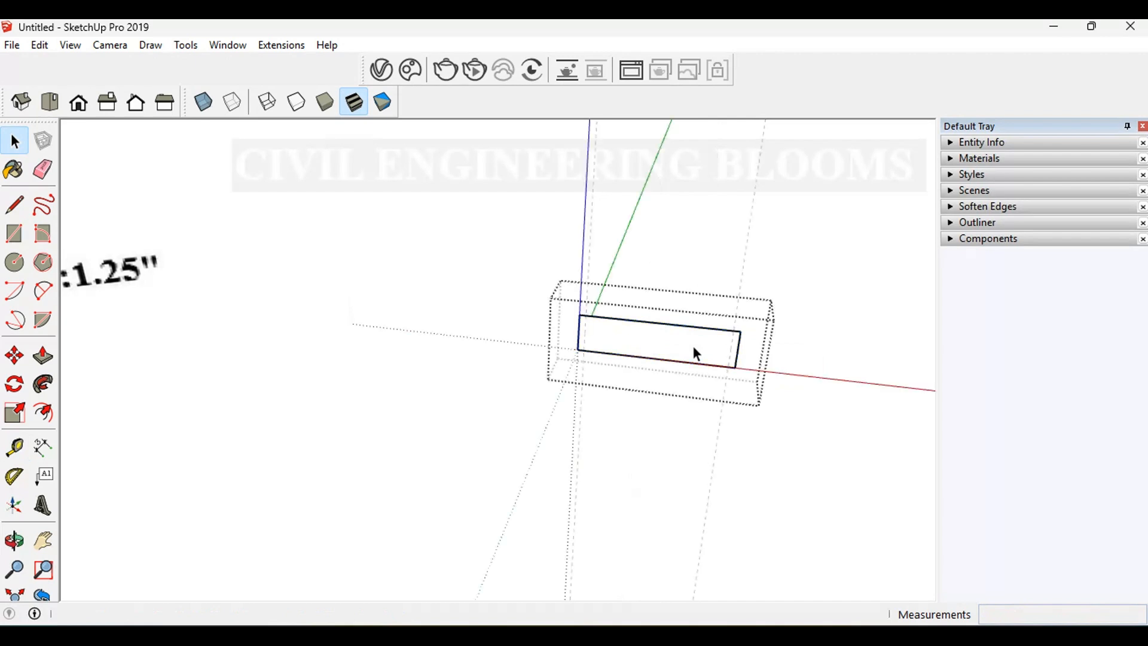
click(43, 290)
scroll(589, 308, up, 4)
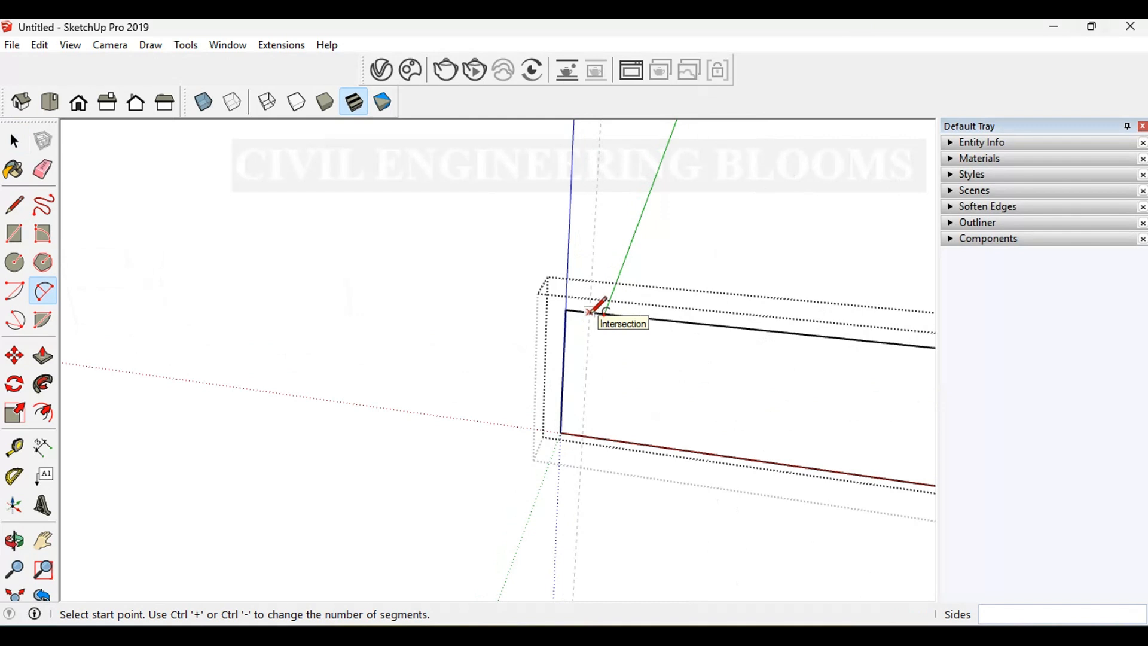
click(590, 311)
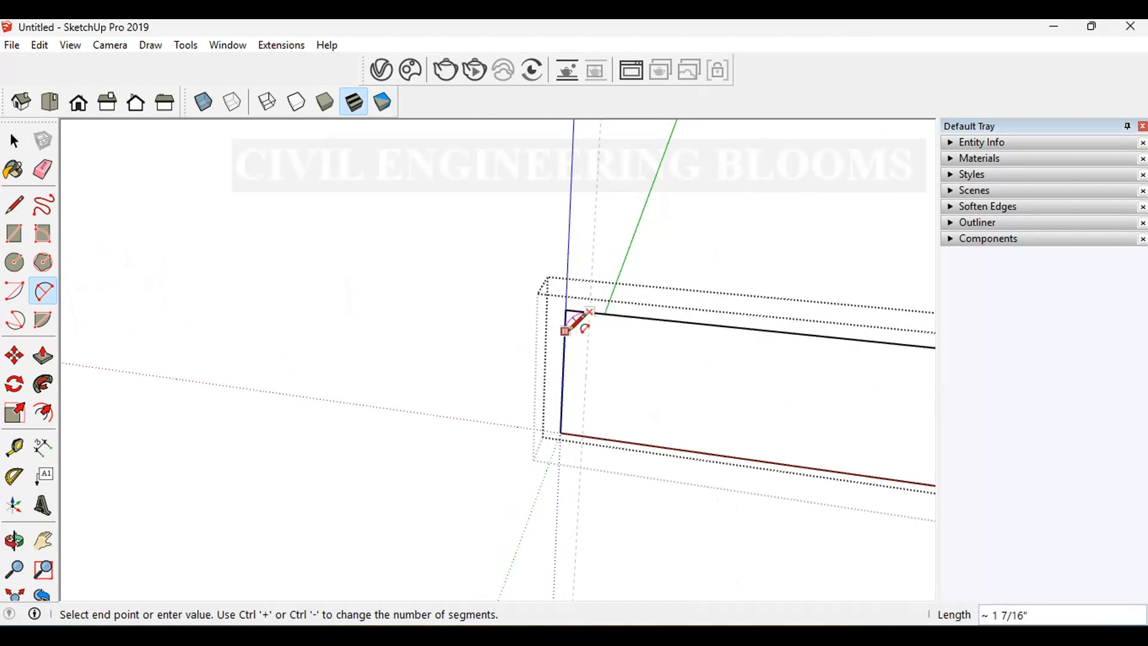
scroll(571, 328, up, 1)
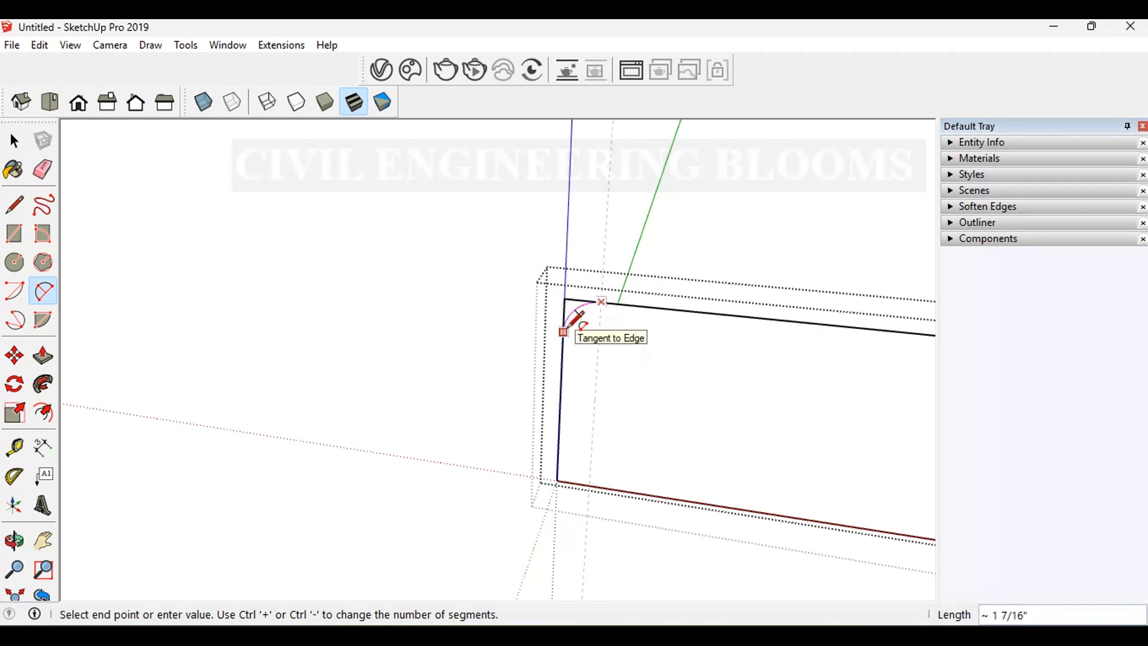
click(565, 331)
scroll(573, 359, down, 1)
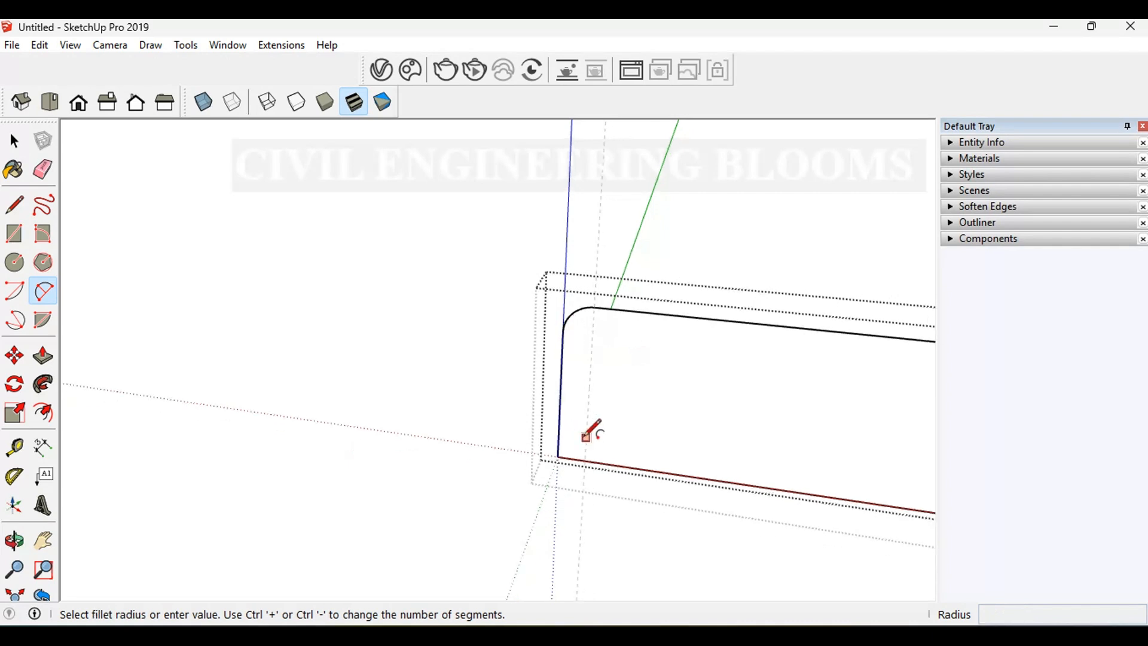
click(587, 459)
click(560, 438)
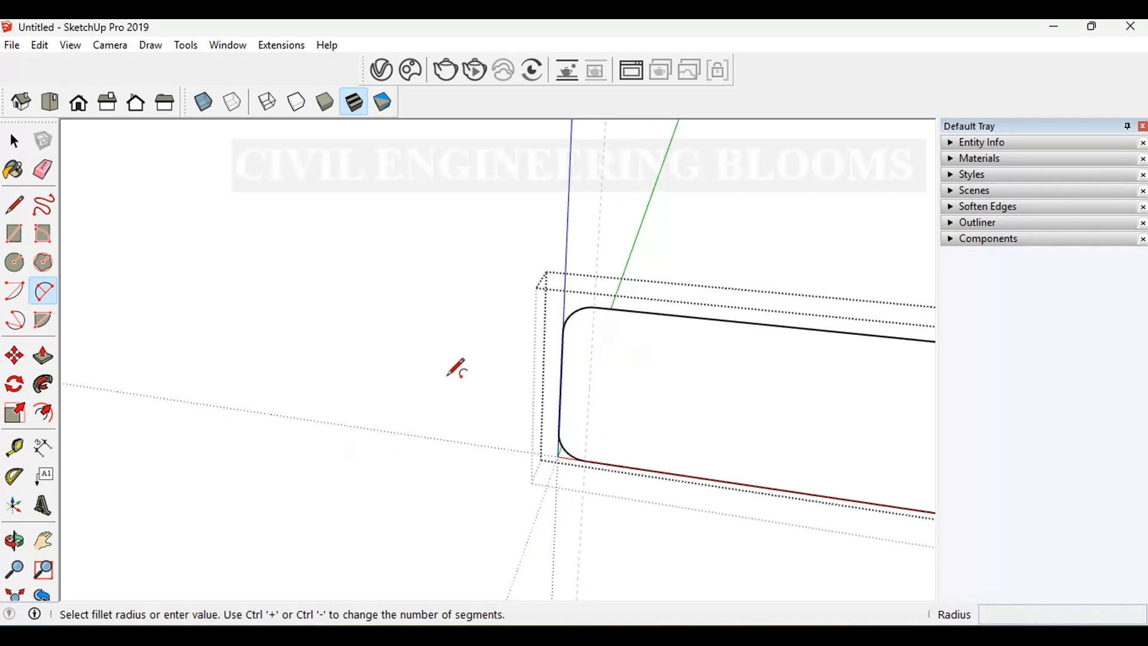
- Round the rectangle's two right corners with tangent arcs starting at the right guide
scroll(374, 326, down, 1)
scroll(381, 318, down, 1)
scroll(810, 347, up, 2)
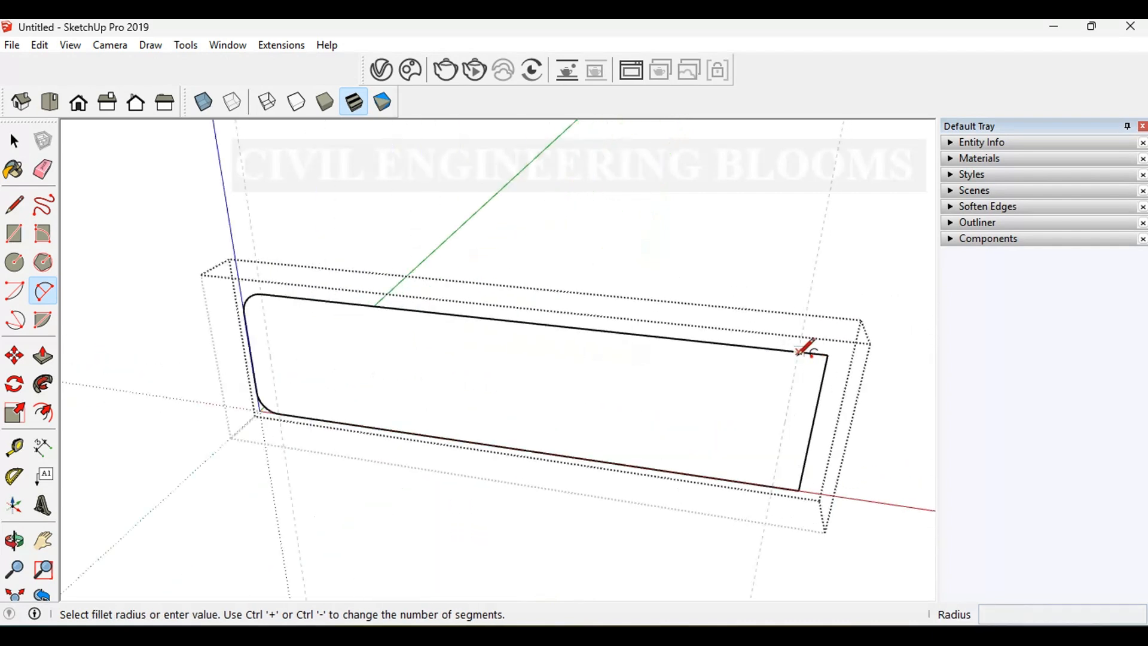
click(804, 354)
key(Escape)
scroll(825, 380, up, 2)
click(791, 344)
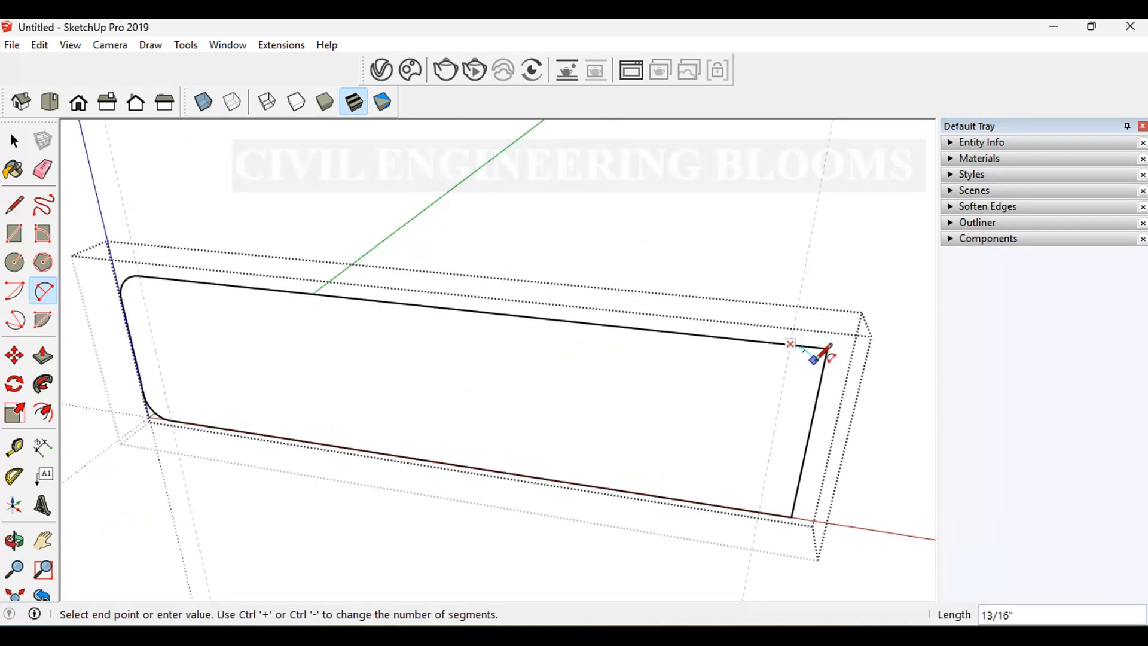
click(820, 378)
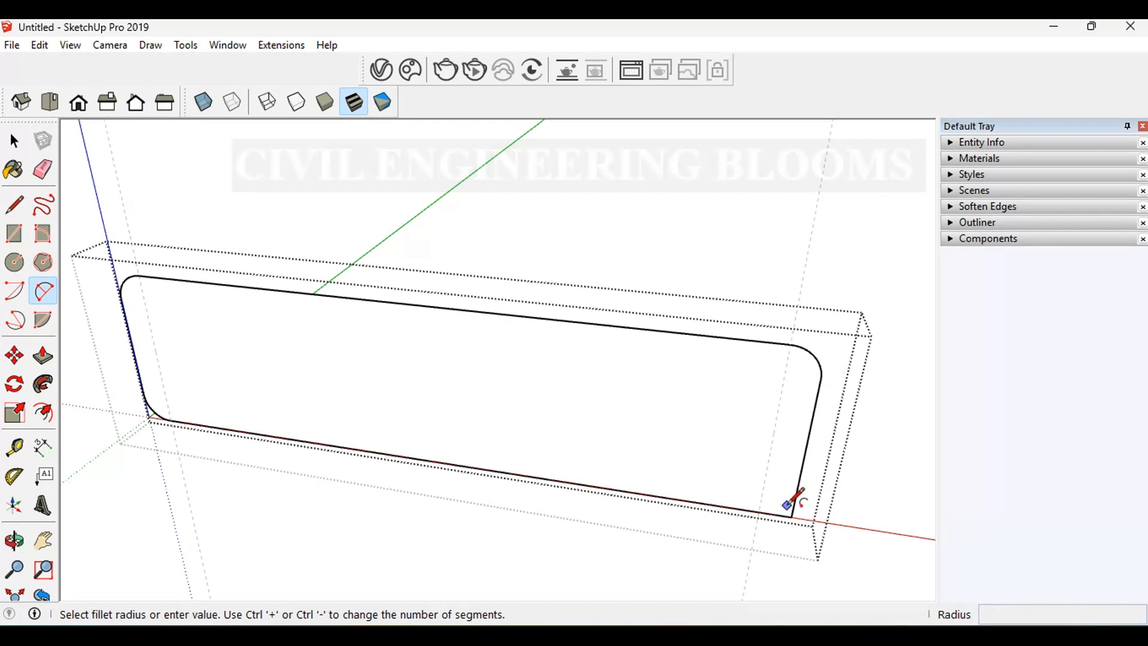
click(758, 512)
click(798, 491)
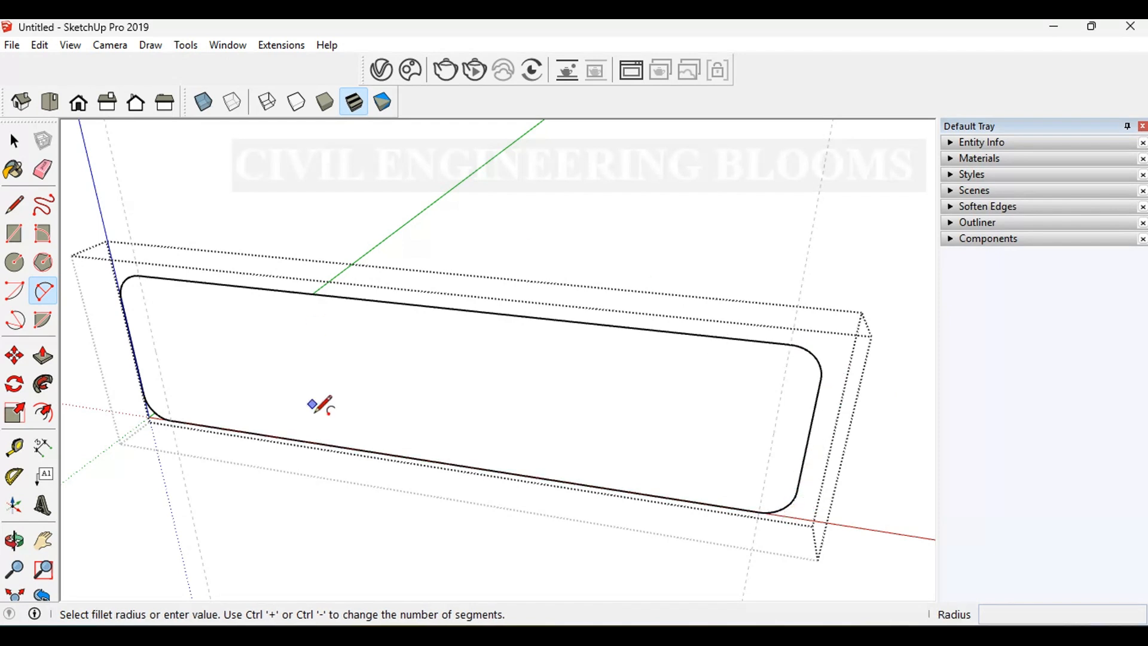
- Offset the rounded face outward by 0.5" and delete the inner face to leave a thin frame
click(43, 413)
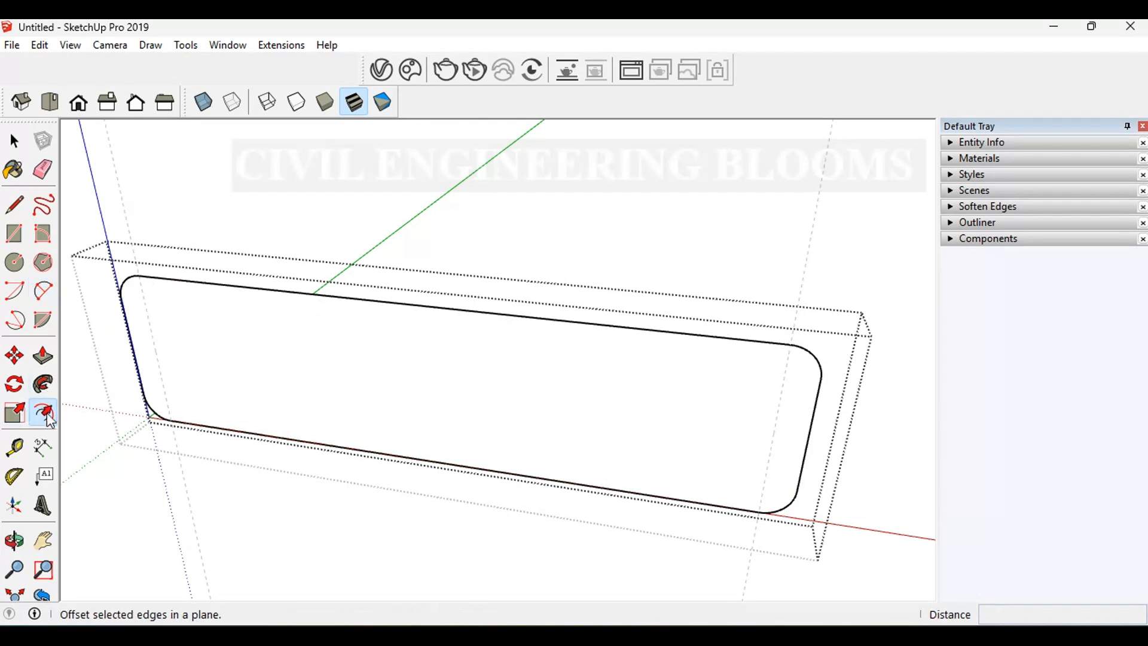
scroll(539, 248, down, 3)
middle_drag(497, 358, 549, 245)
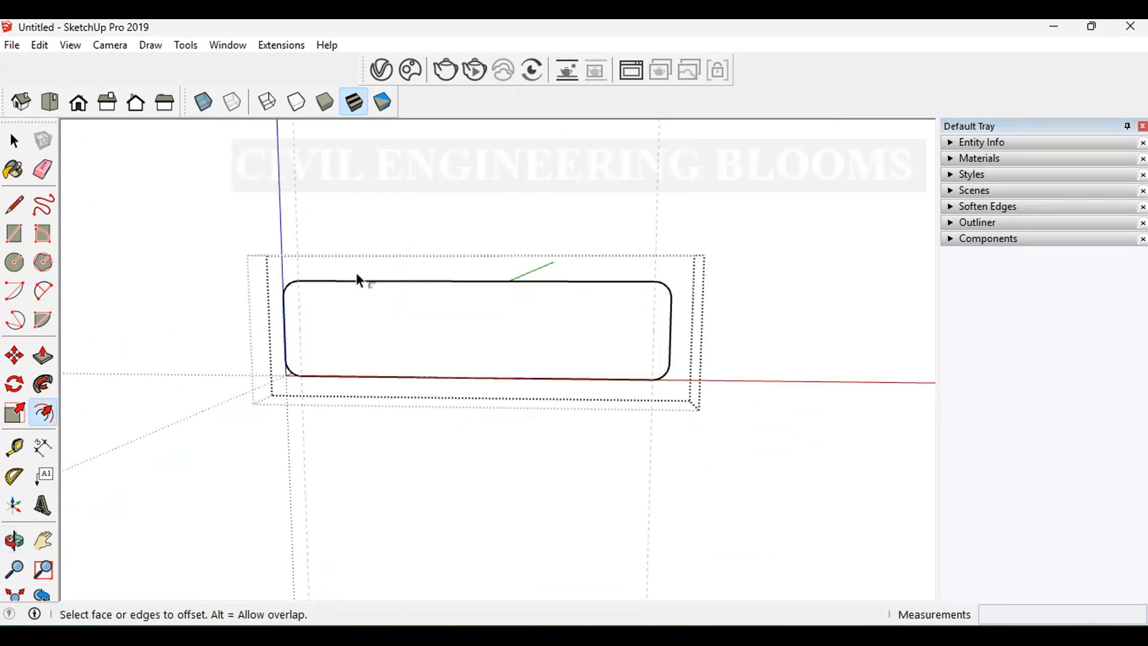
scroll(353, 290, up, 3)
click(346, 299)
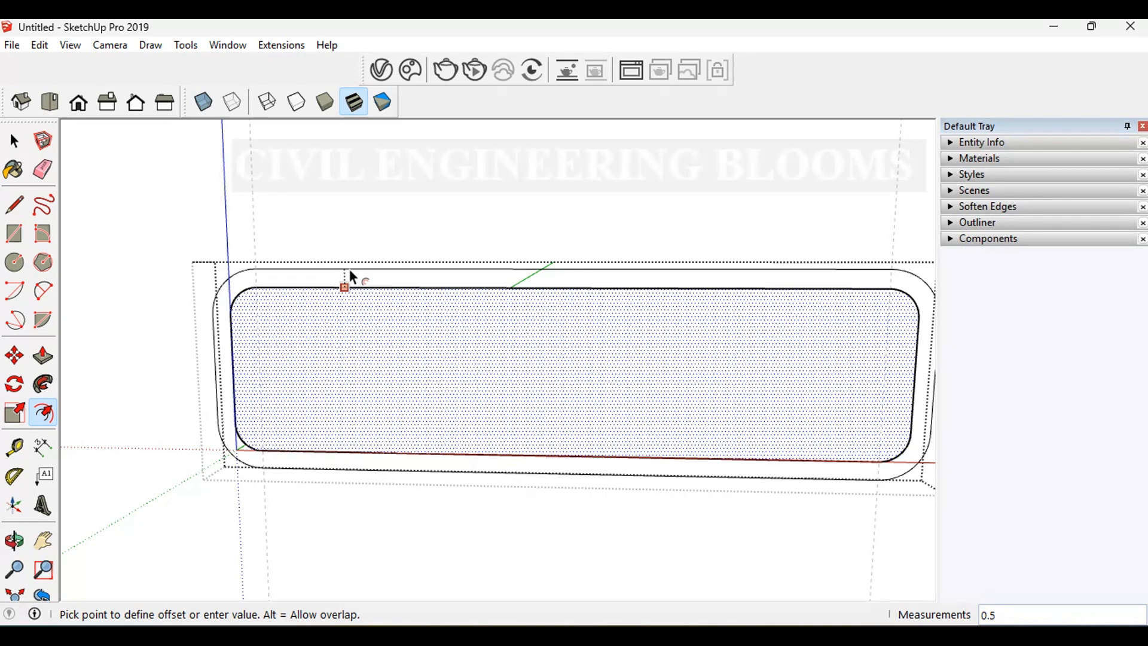
key(Return)
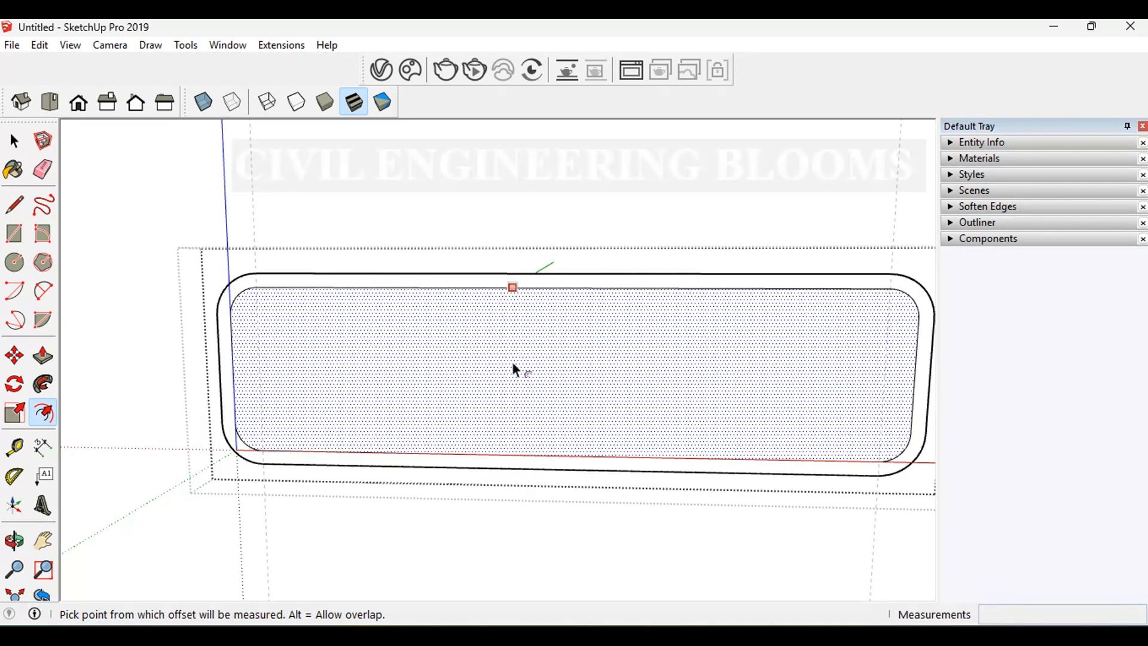
key(space)
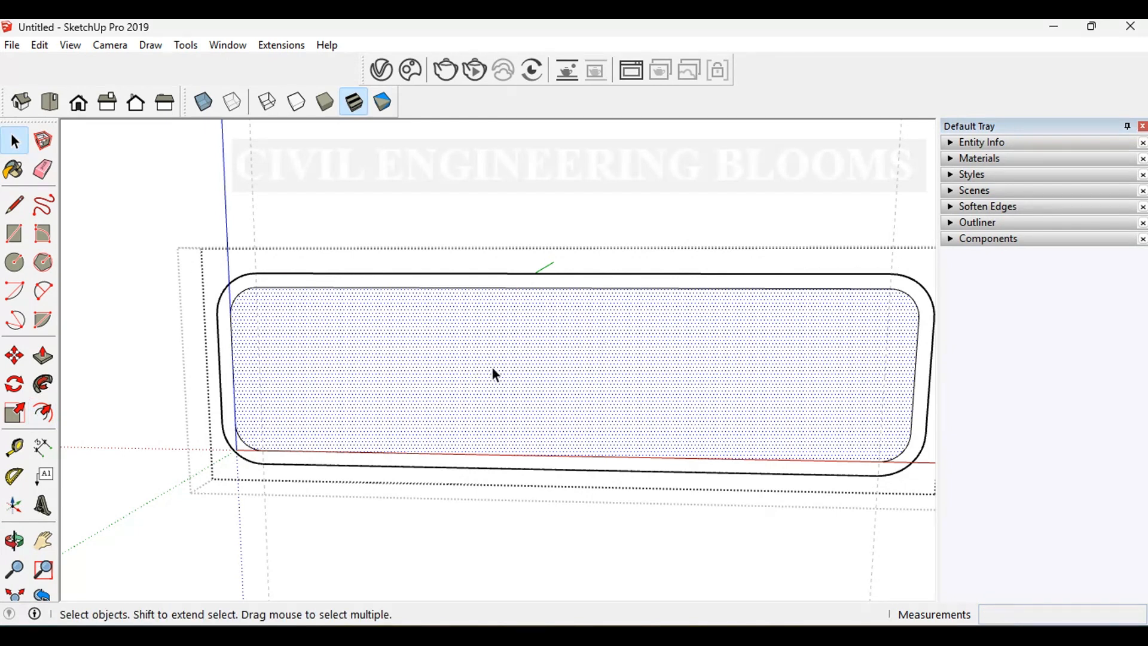
key(Delete)
- Extrude the rounded frame to a depth of 1' 3" with Push/Pull and close the group
middle_drag(630, 354, 402, 330)
scroll(402, 330, down, 5)
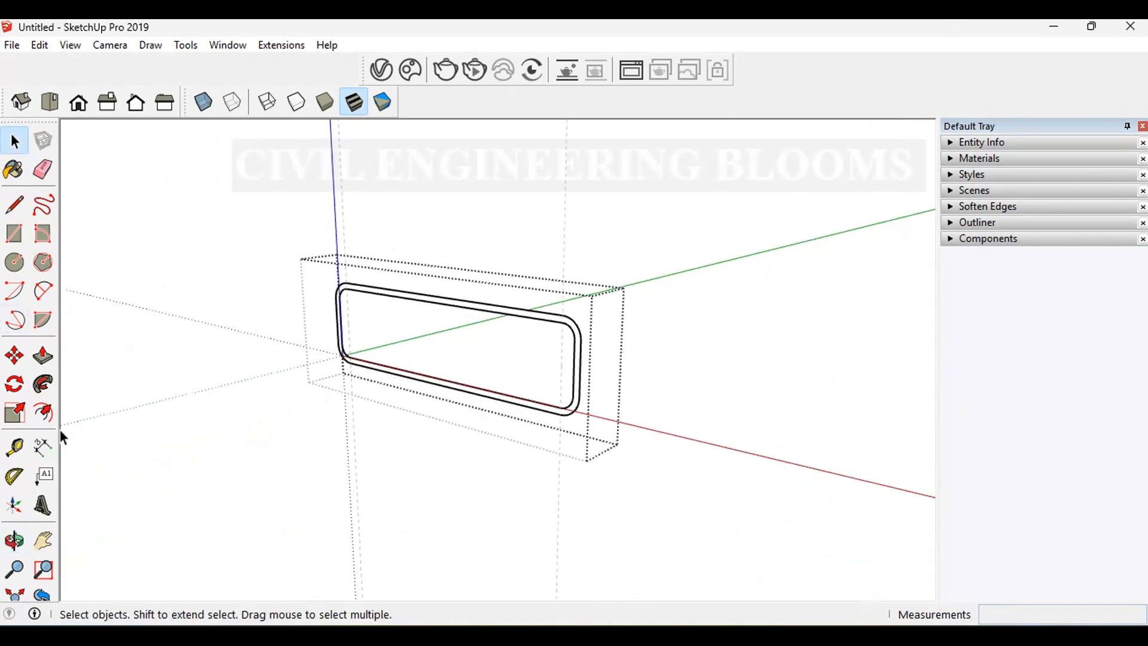
click(47, 360)
click(564, 418)
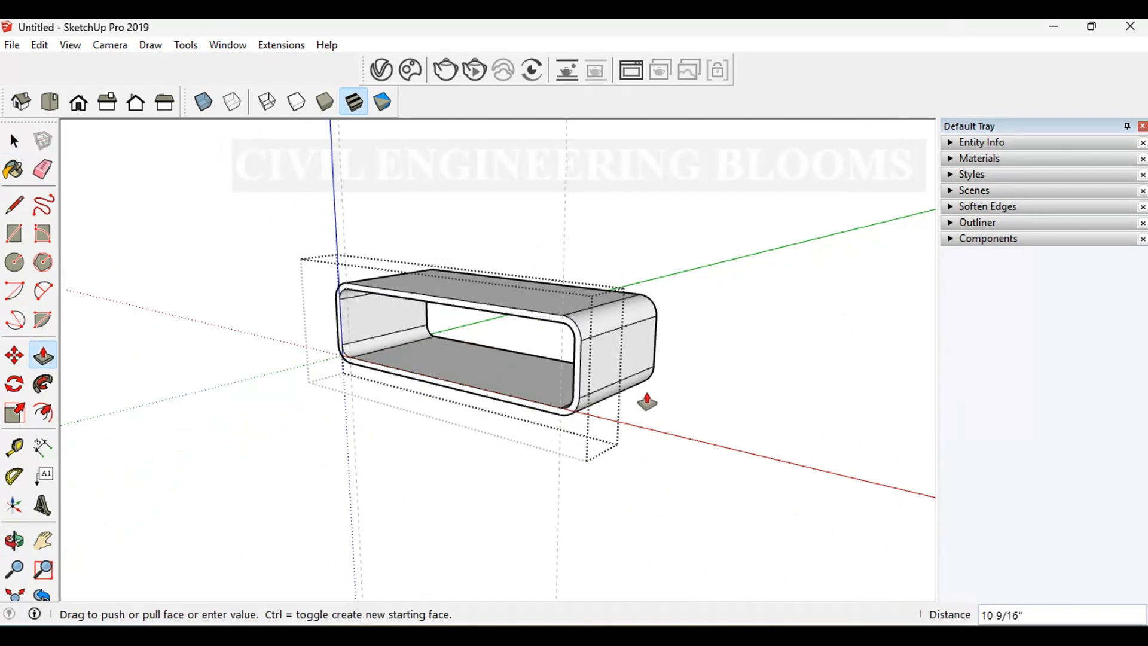
text(1' 3)
key(Return)
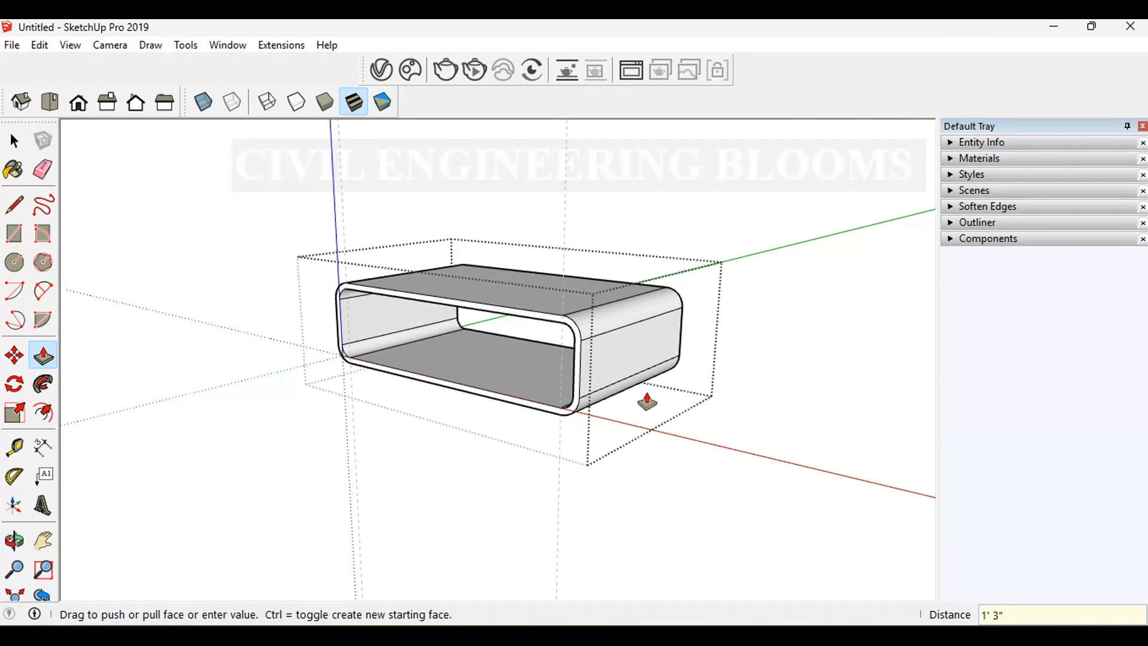
key(space)
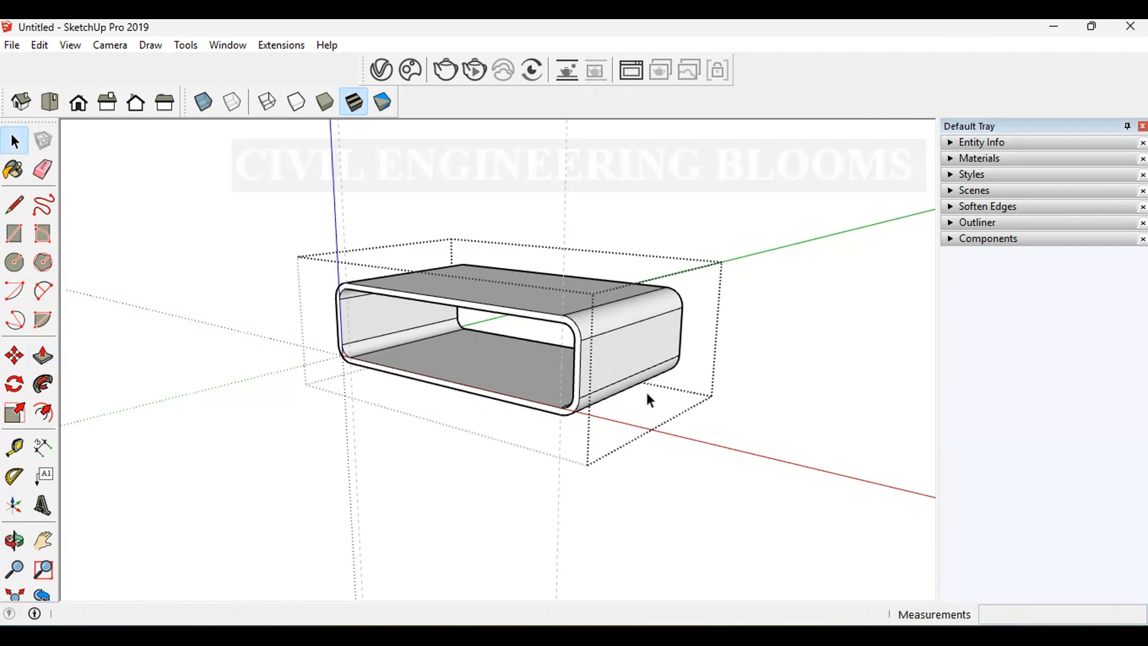
click(759, 391)
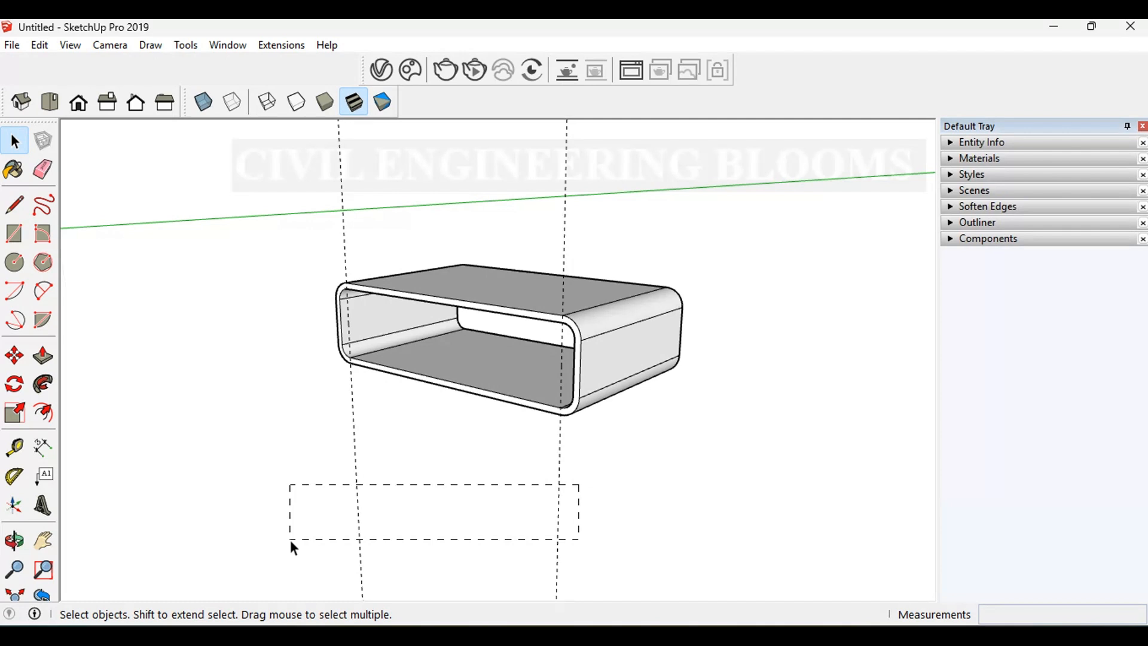
- Move the table body group 18" upward along the vertical guide
drag(289, 540, 635, 526)
click(489, 314)
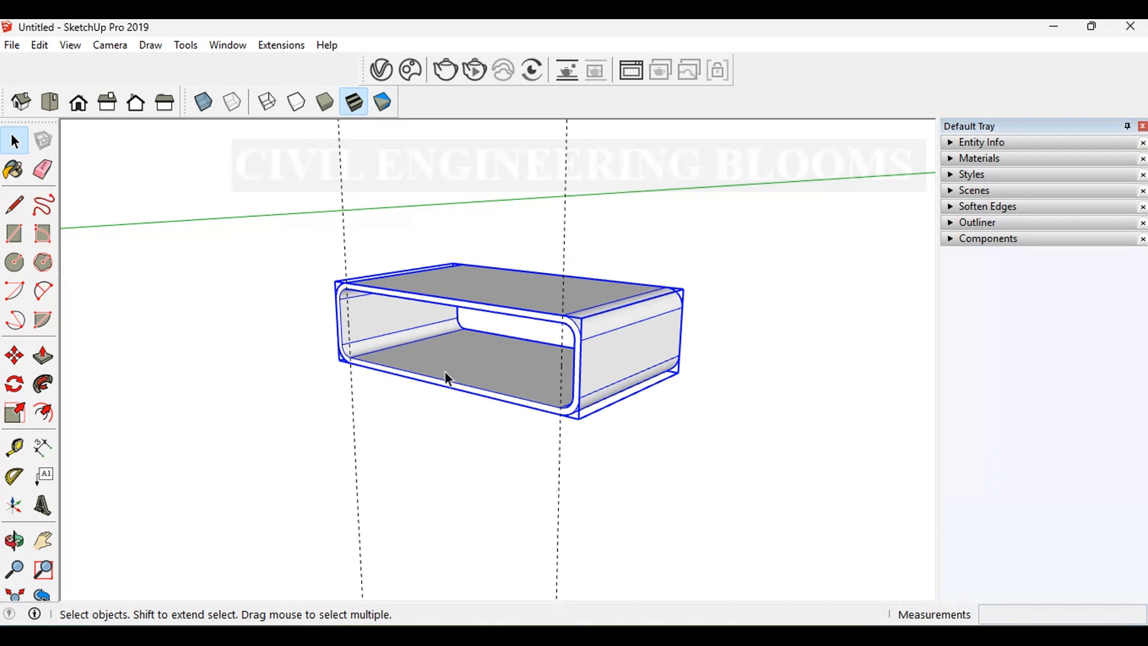
click(15, 356)
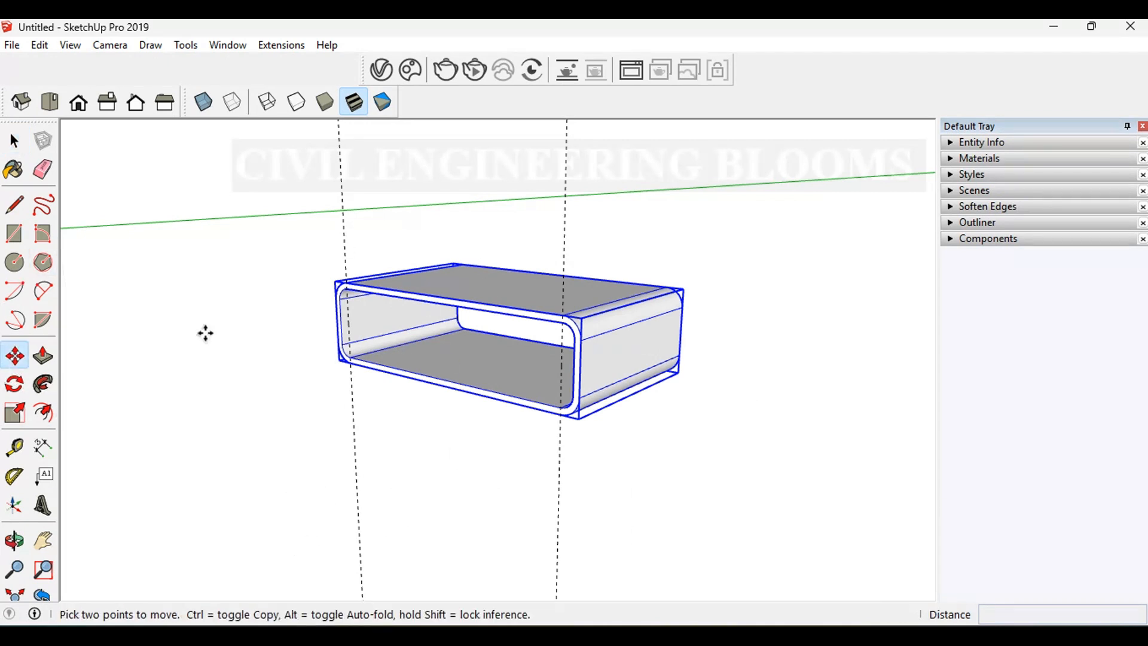
click(560, 415)
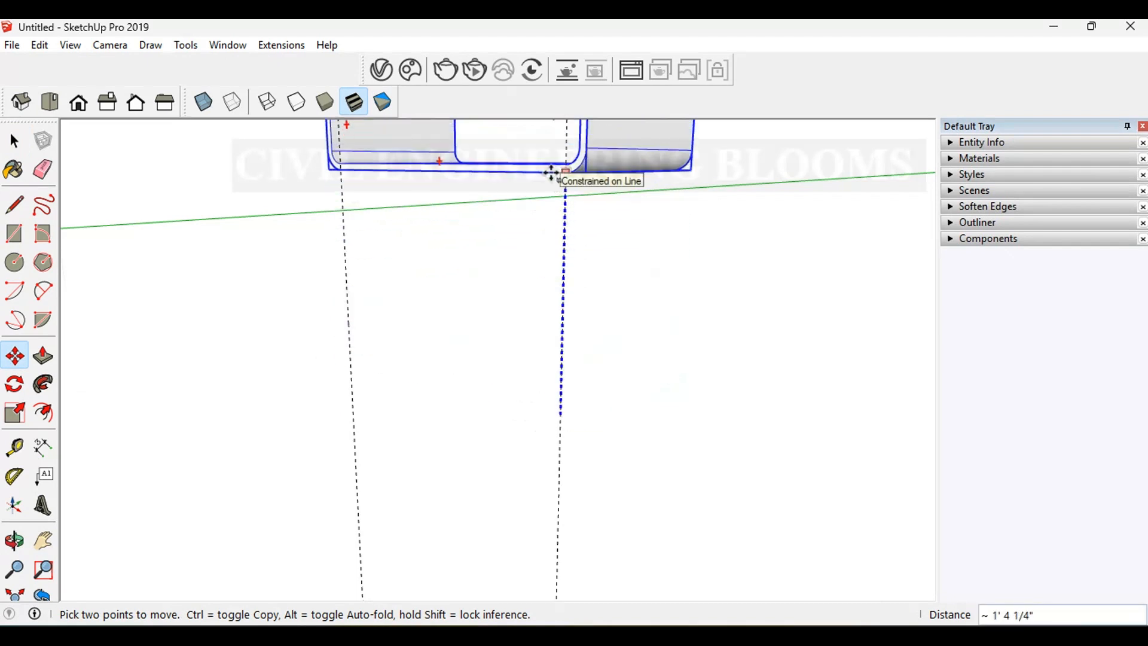
key(Escape)
scroll(707, 382, down, 5)
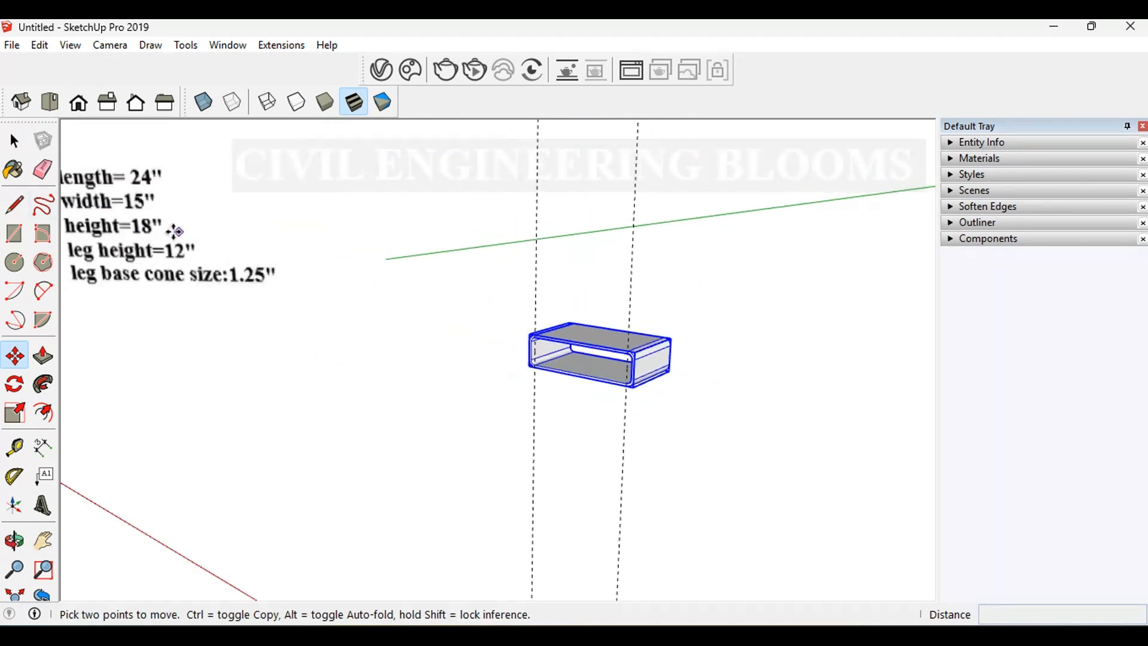
scroll(508, 302, up, 2)
scroll(669, 342, up, 3)
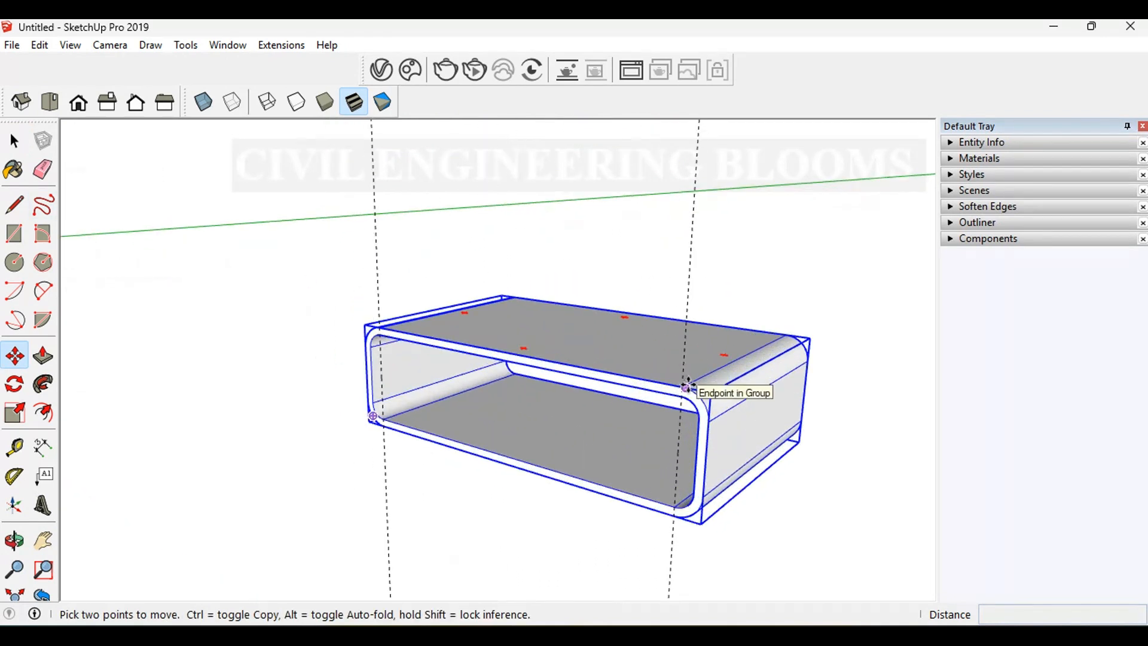
click(682, 387)
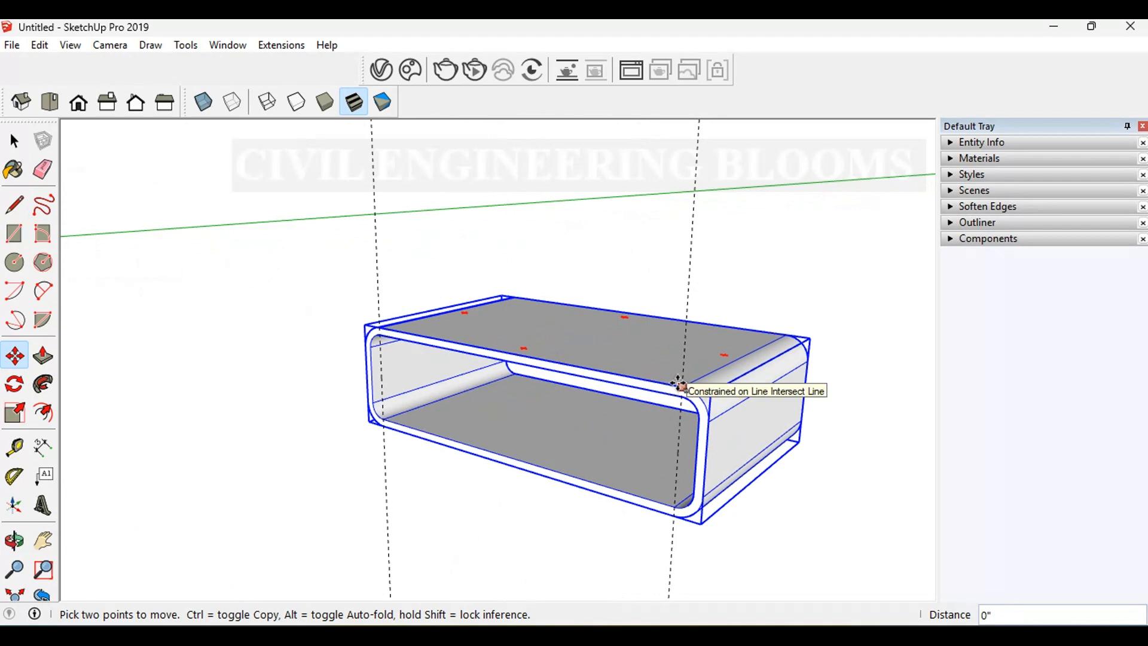
text(1)
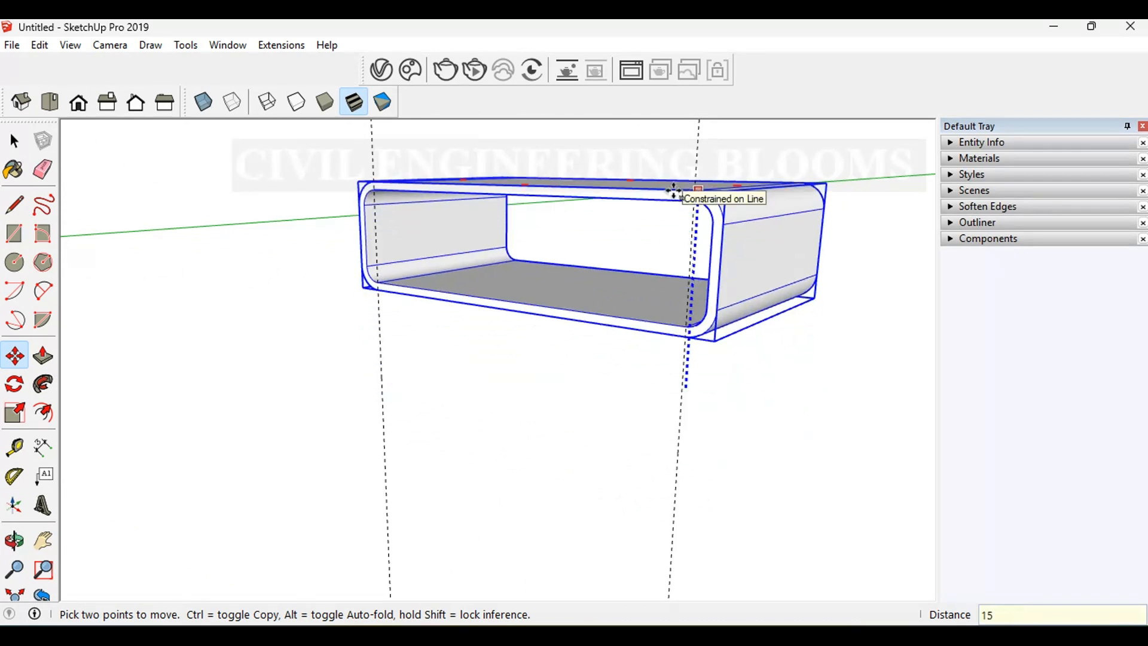
text(8)
key(Return)
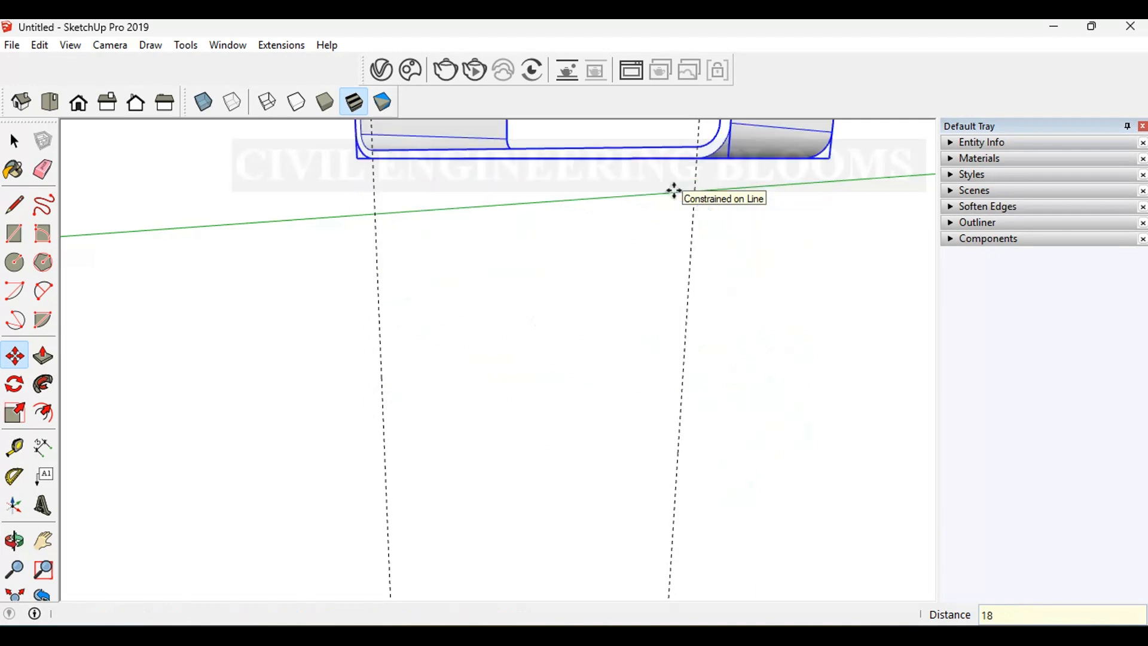
key(space)
- Scale the reference picture uniformly down to 0.50
scroll(661, 237, down, 3)
middle_drag(622, 379, 802, 365)
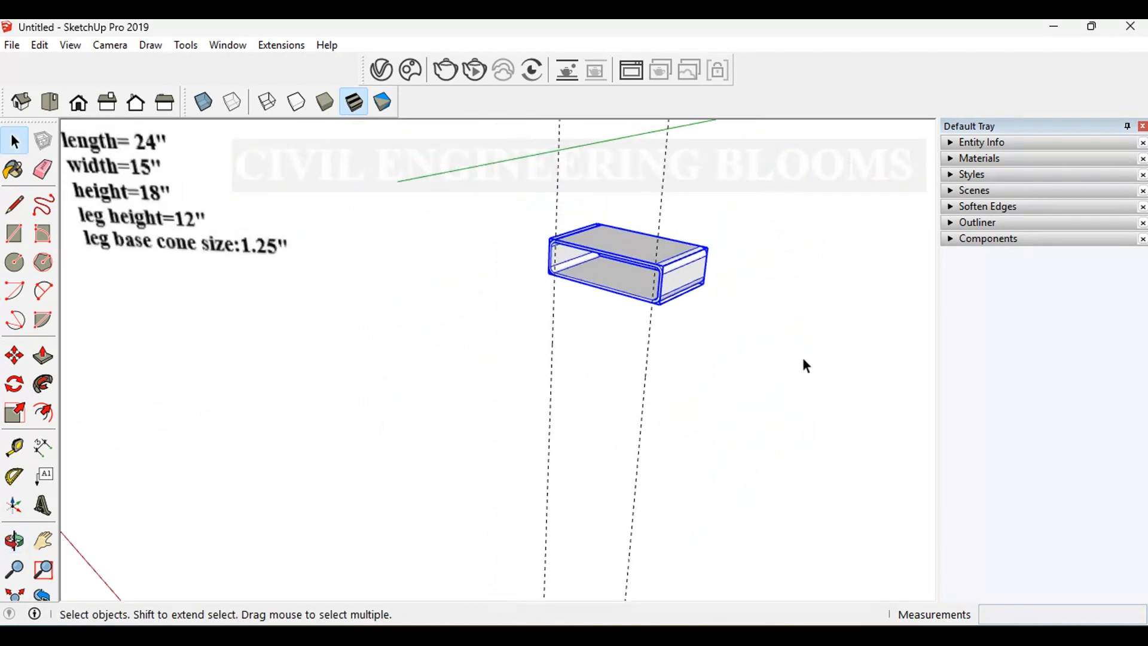
middle_drag(725, 369, 737, 309)
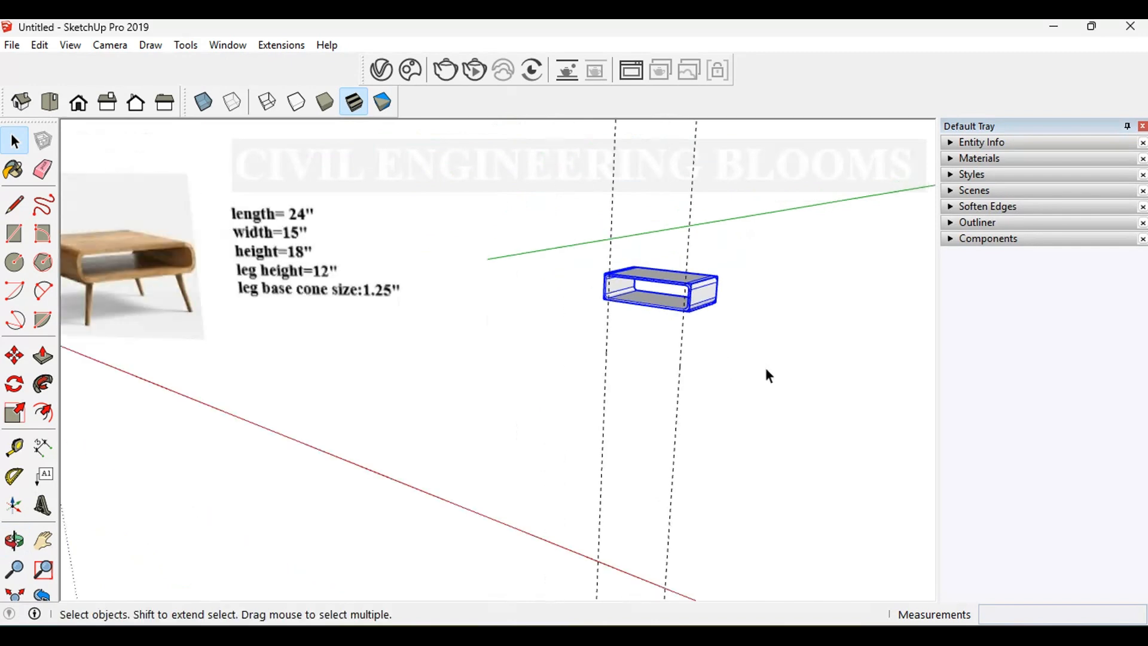
scroll(113, 282, up, 6)
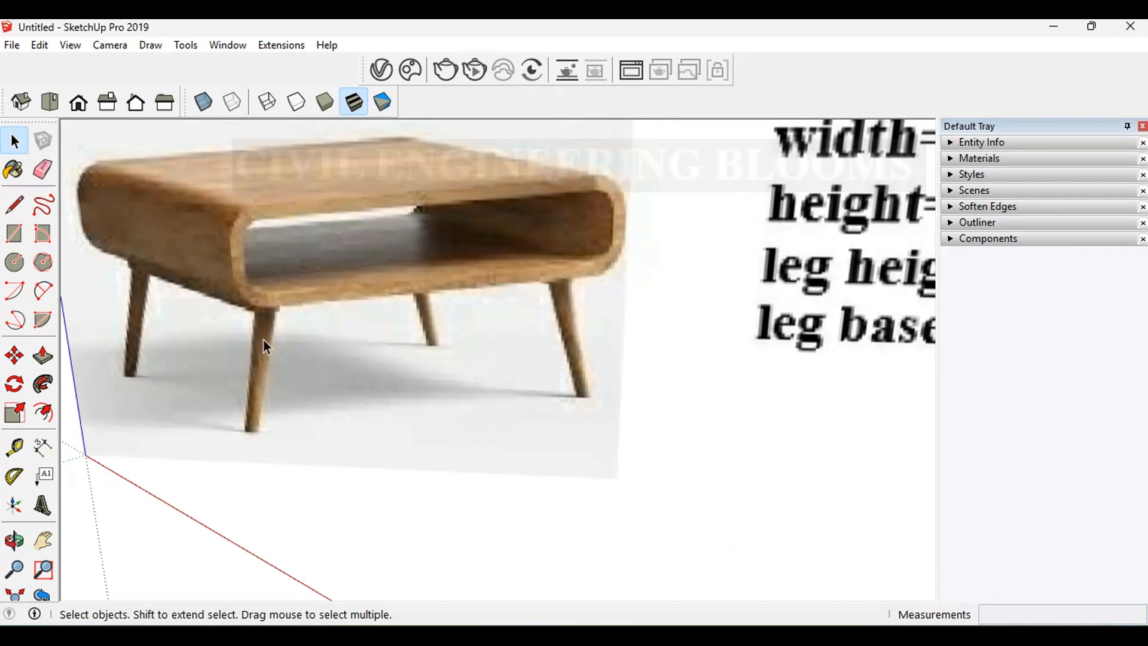
scroll(287, 371, down, 6)
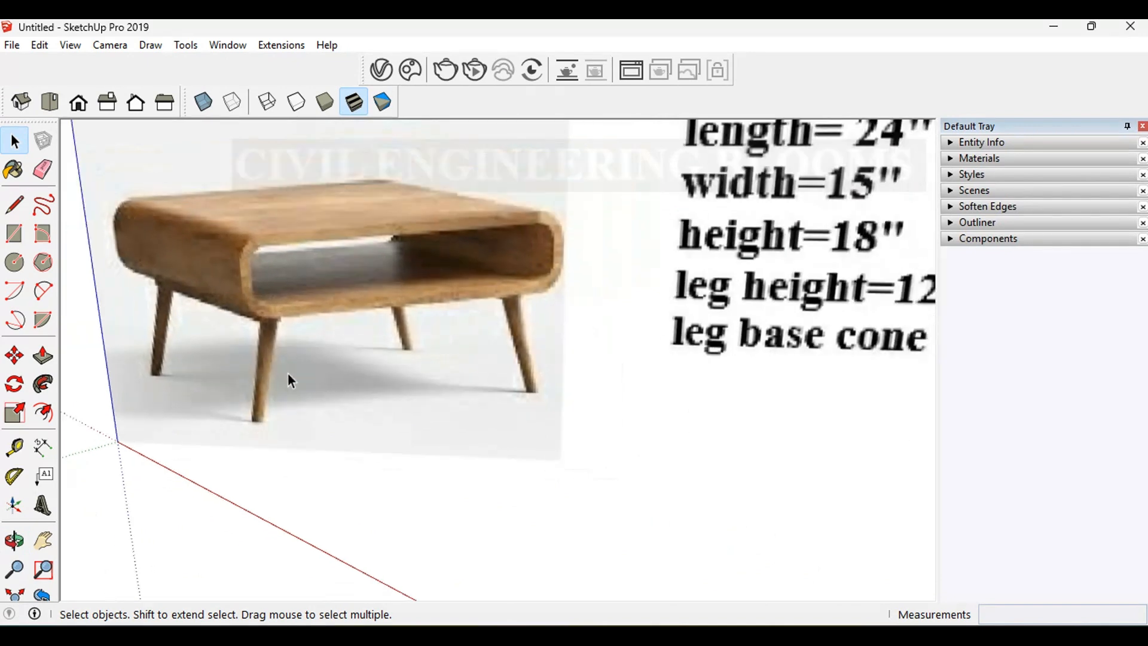
scroll(271, 338, down, 2)
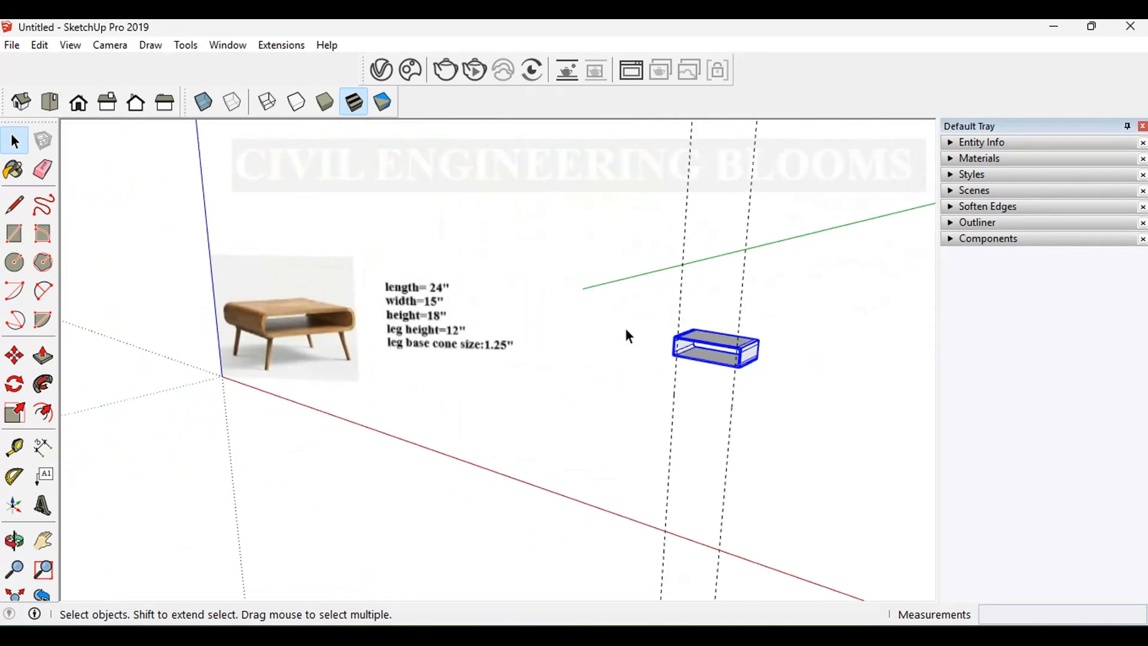
click(357, 357)
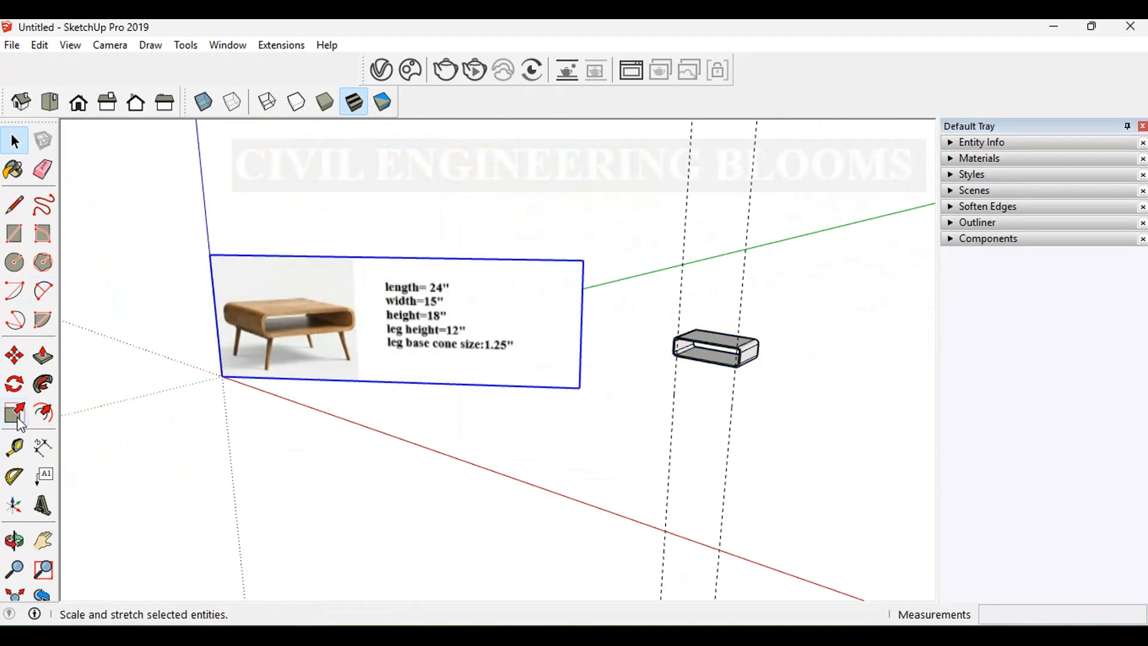
click(15, 412)
drag(584, 260, 395, 306)
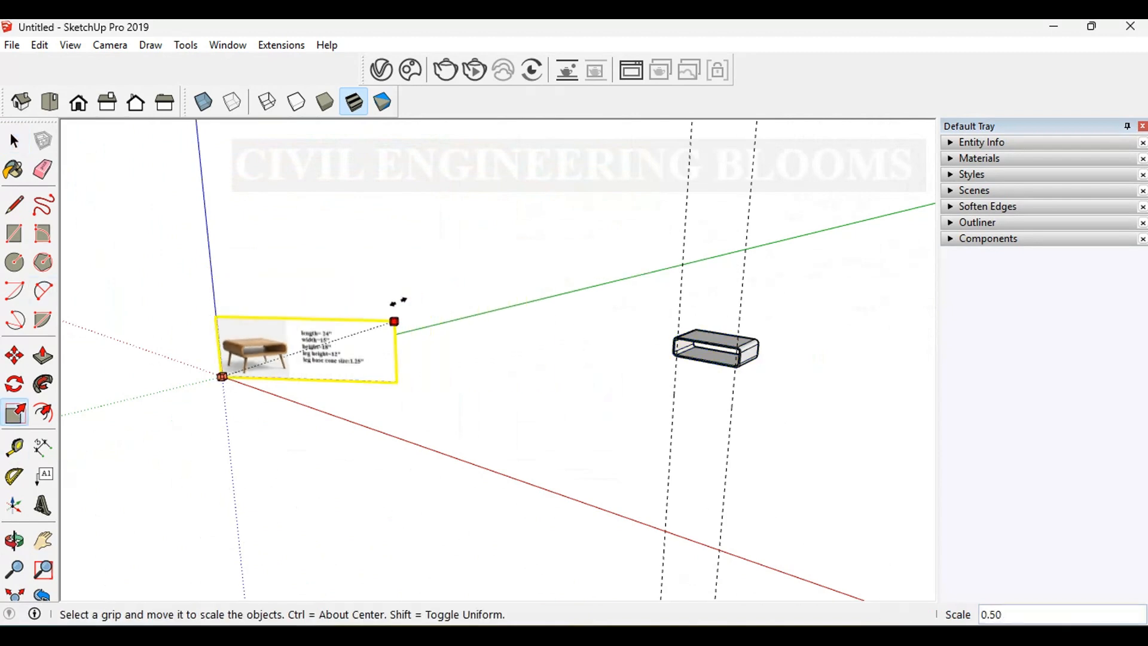
key(space)
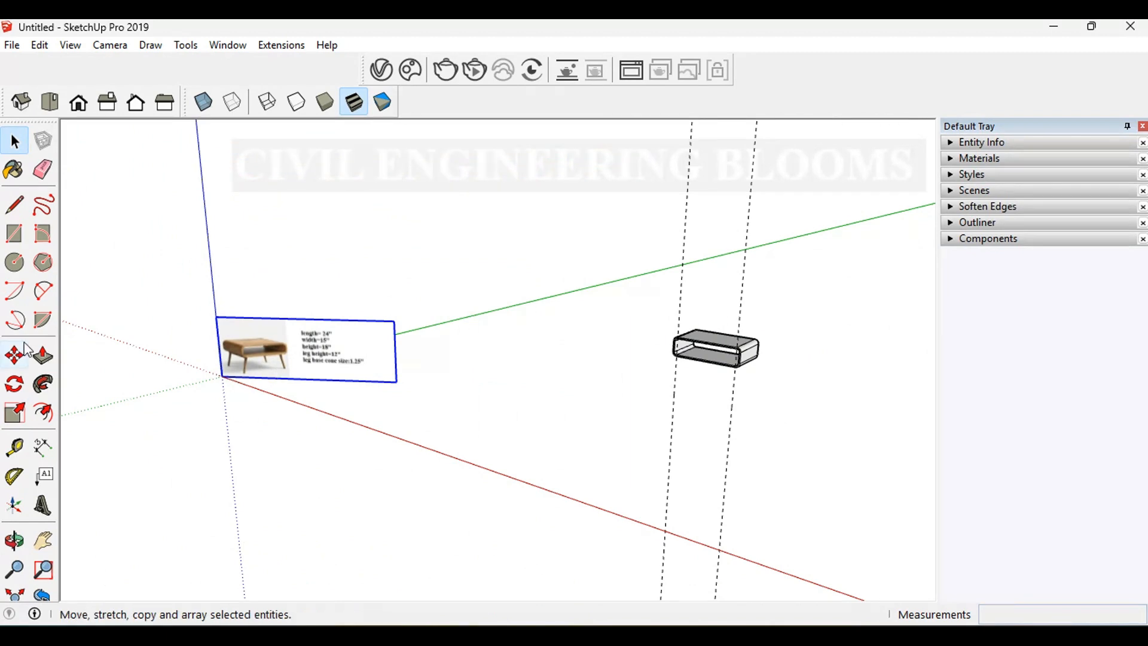
- Move the scaled reference picture from its lower-left corner to a spot close beside the table body
key(m)
click(220, 379)
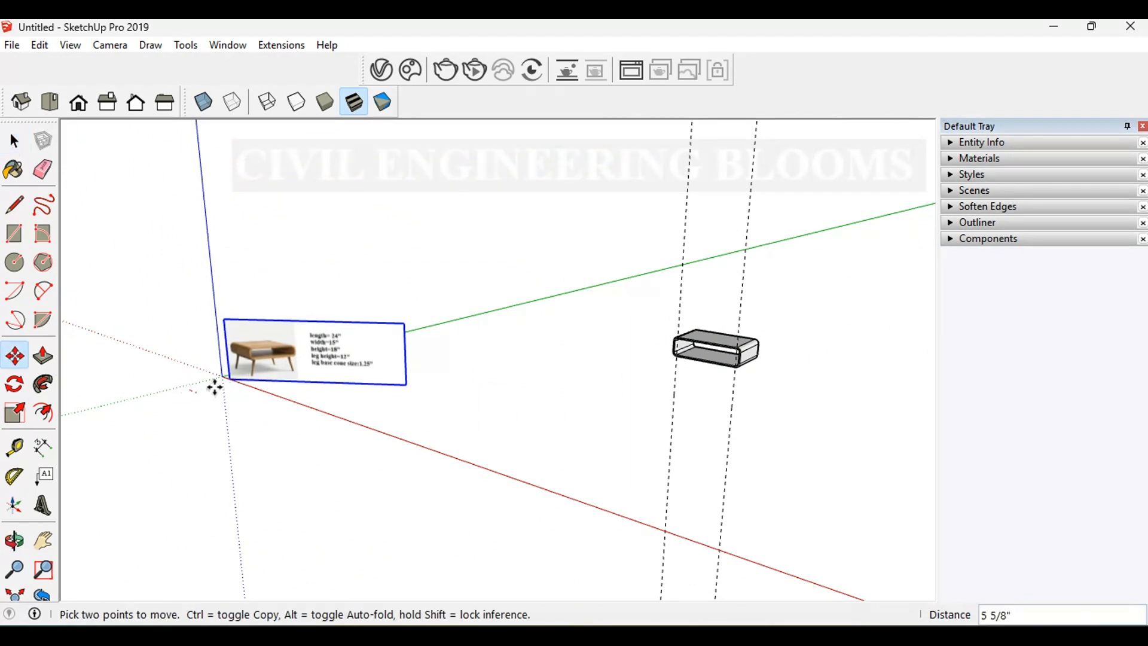
click(443, 375)
key(space)
- Add a guide line on the table body's underside, 1" in from the short edge nearest the reference picture
scroll(680, 385, up, 3)
middle_drag(679, 385, 795, 381)
scroll(870, 296, up, 3)
middle_drag(870, 297, 712, 161)
scroll(607, 223, up, 3)
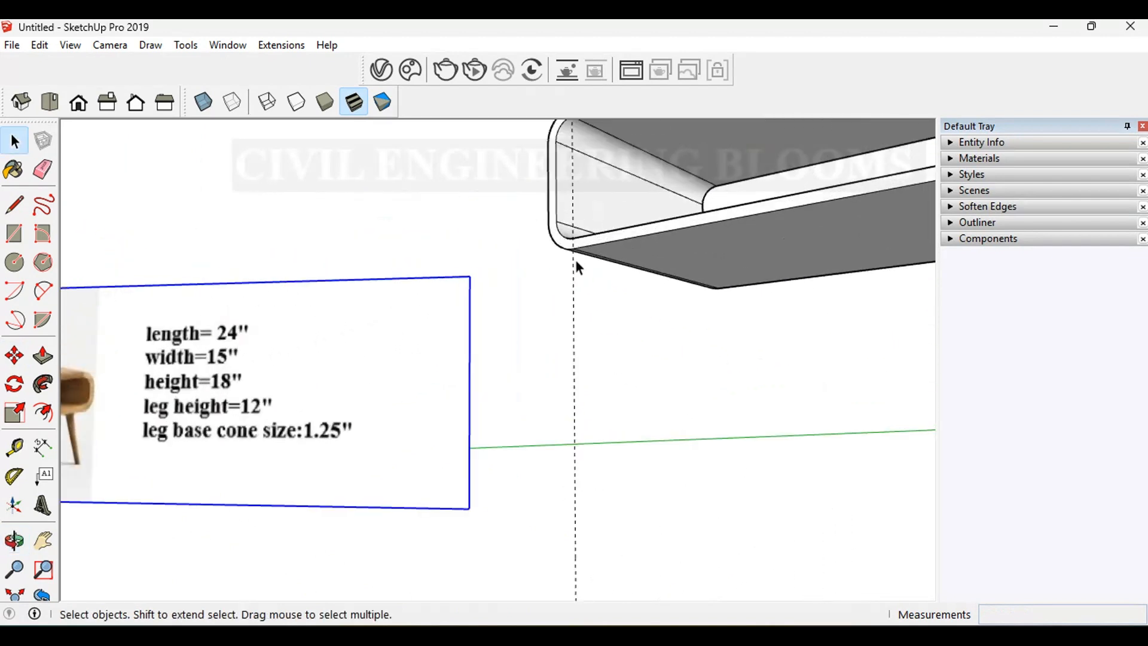
click(14, 447)
scroll(623, 248, up, 3)
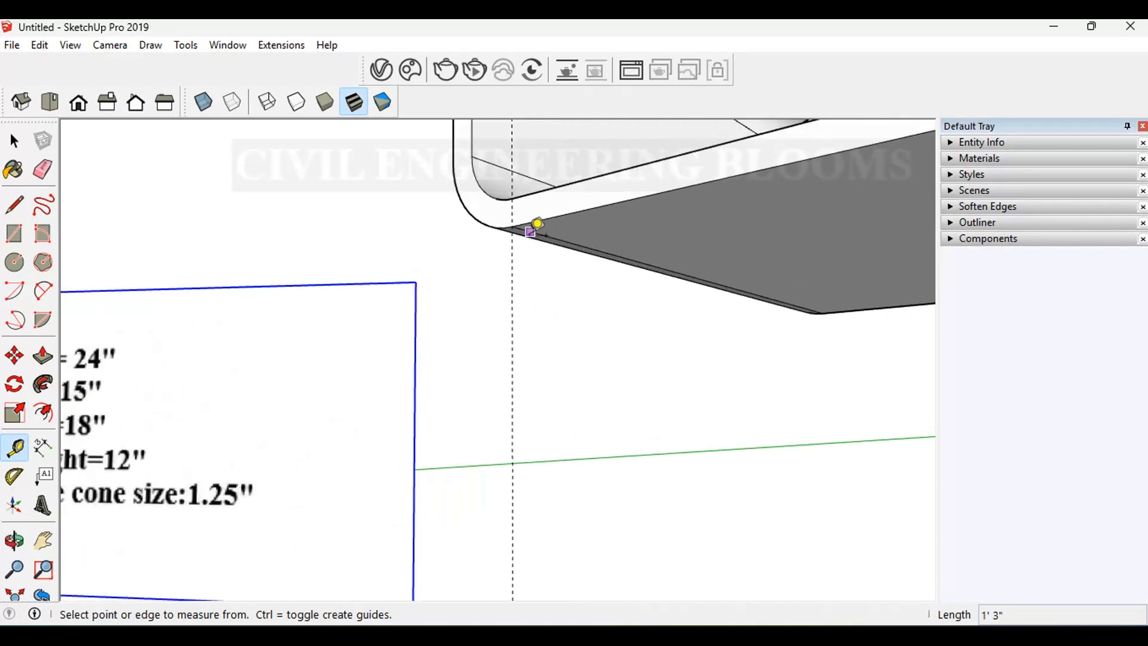
scroll(538, 222, up, 3)
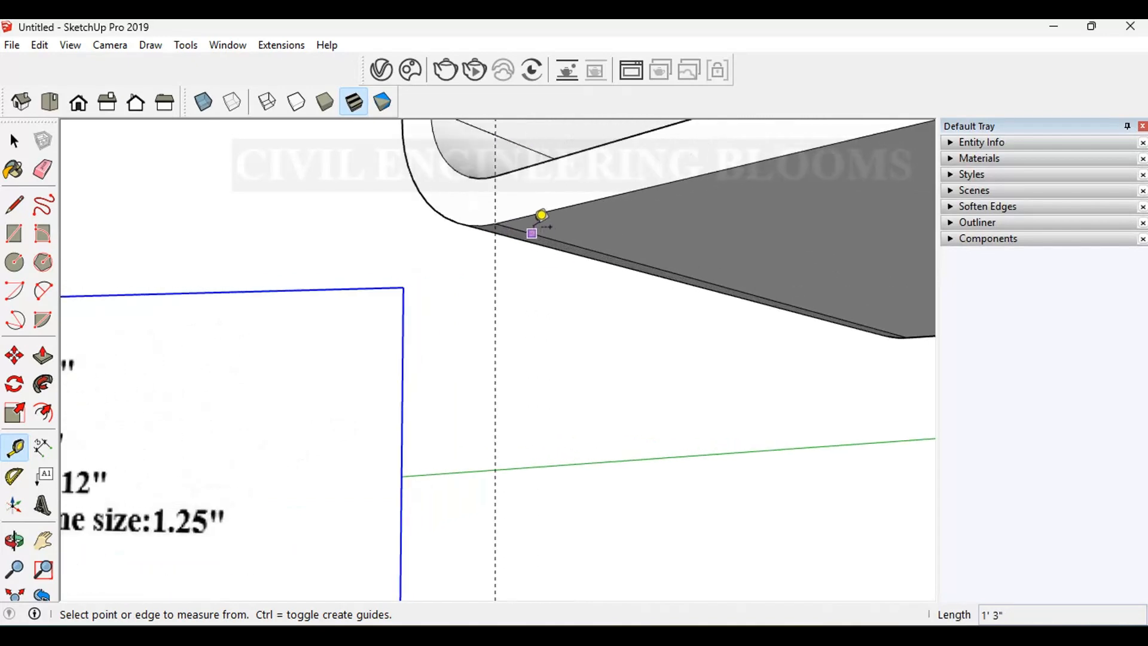
click(504, 227)
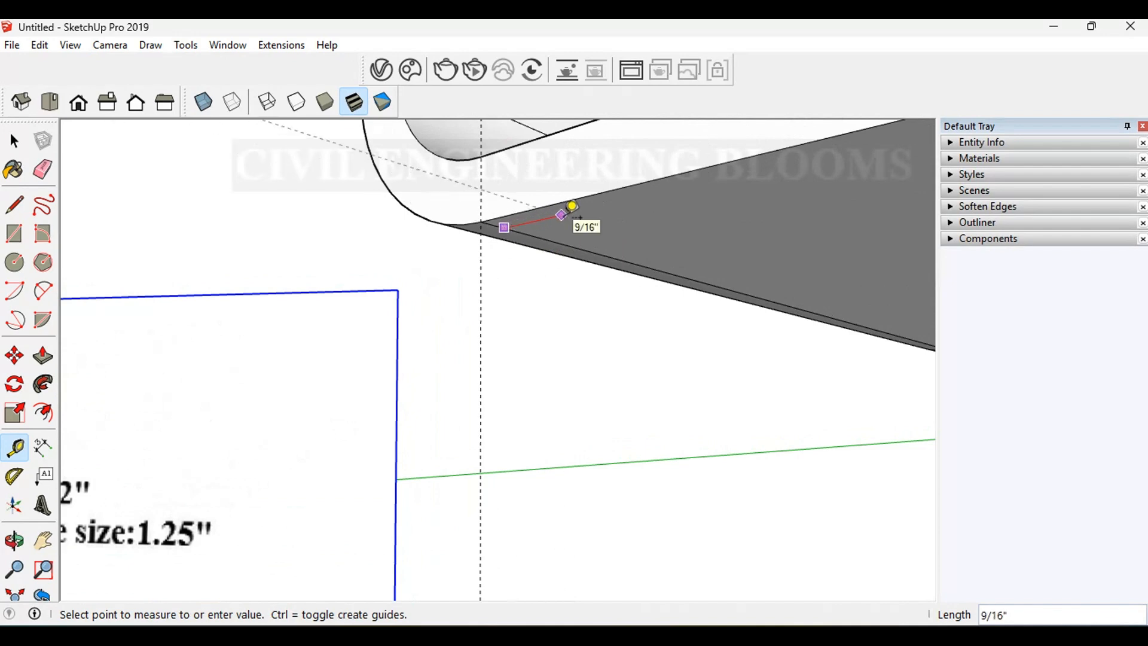
click(572, 207)
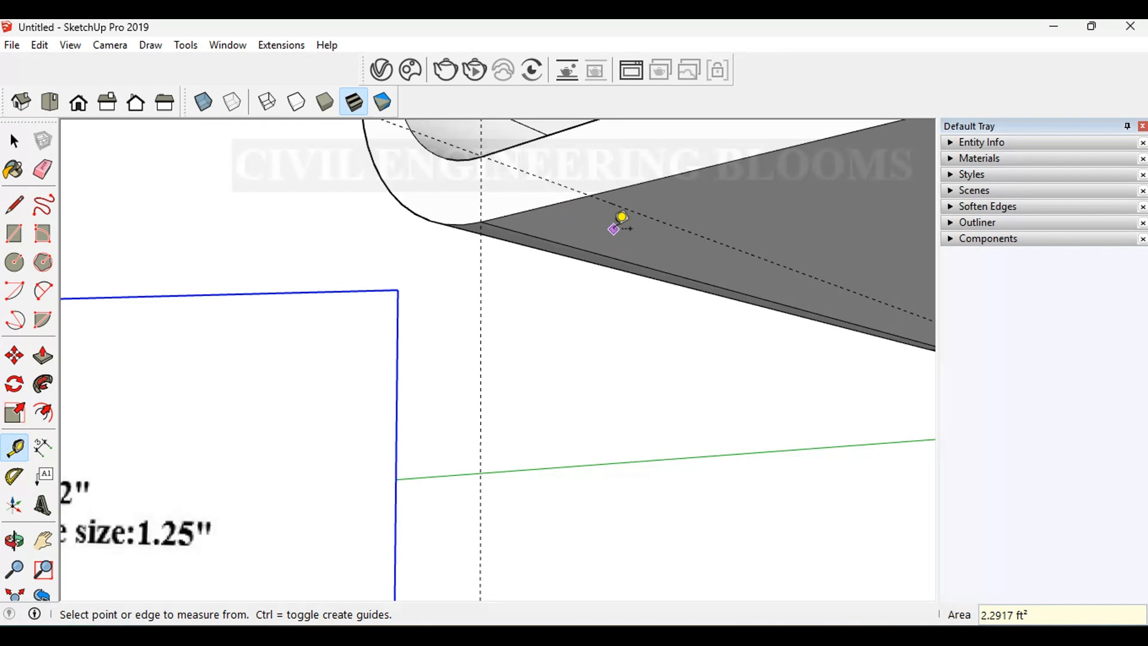
- Add a guide line 1" in from the underside's opposite short edge
scroll(430, 215, down, 3)
scroll(897, 174, up, 1)
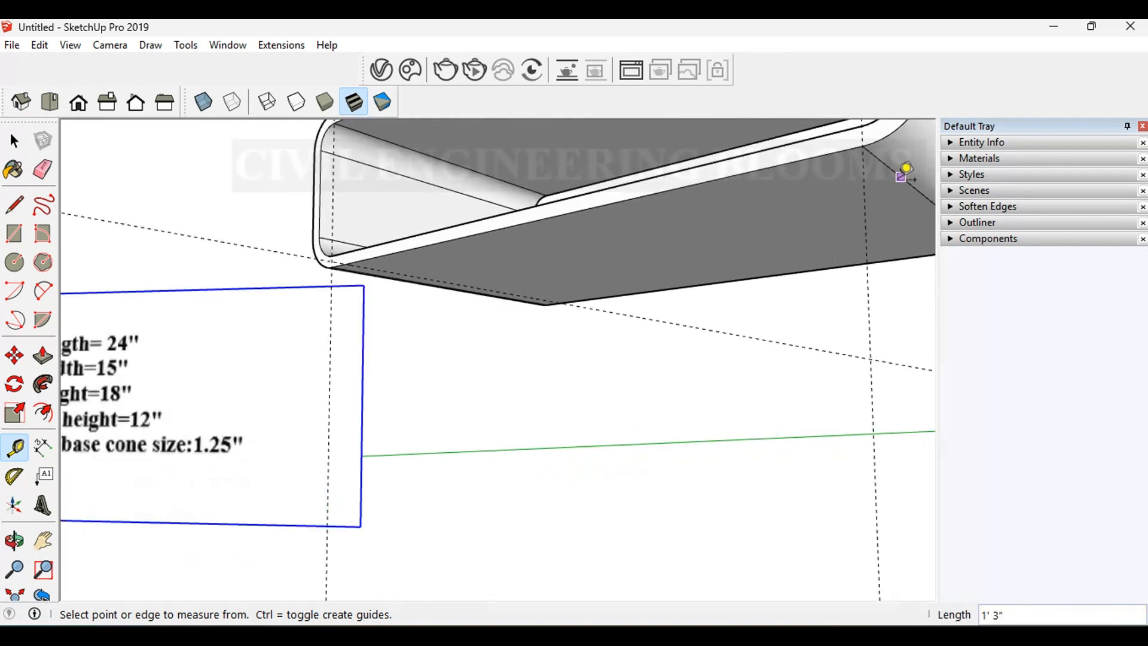
click(901, 176)
text(1)
key(Return)
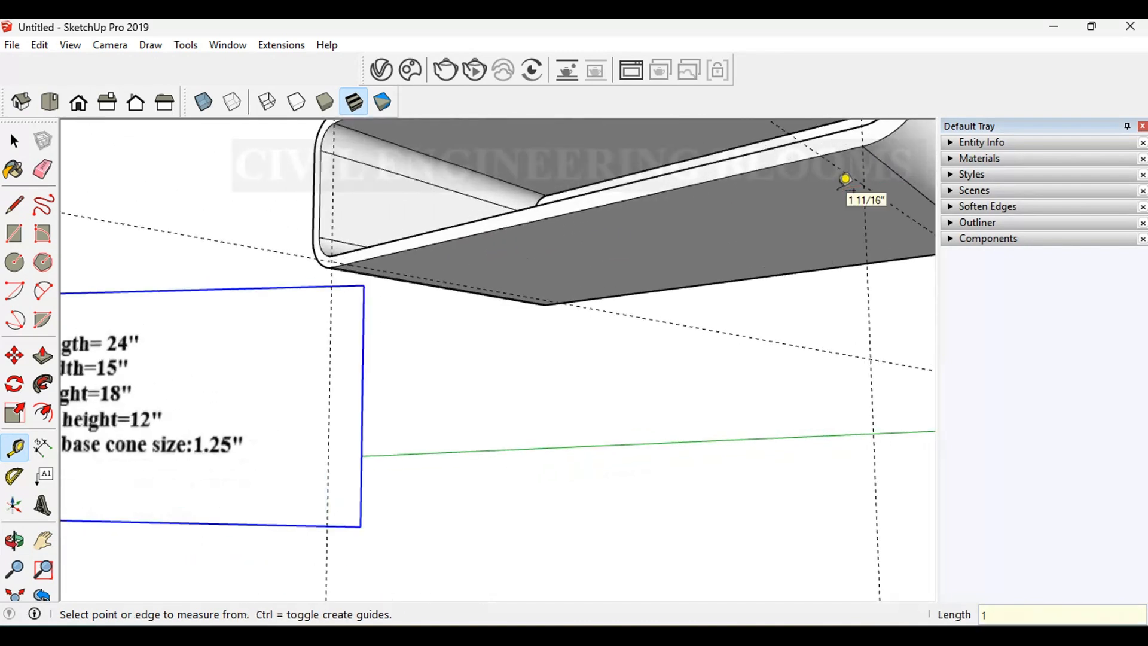
- Add guide lines 1" in from the back and front long edges of the underside
scroll(658, 265, up, 2)
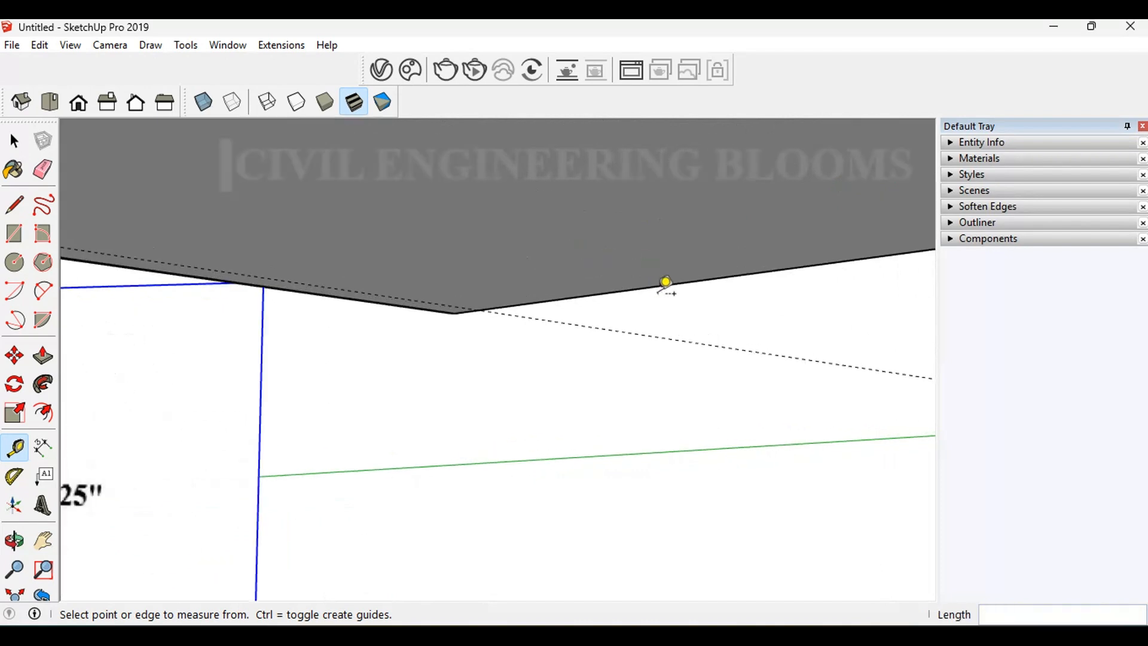
click(660, 285)
key(Escape)
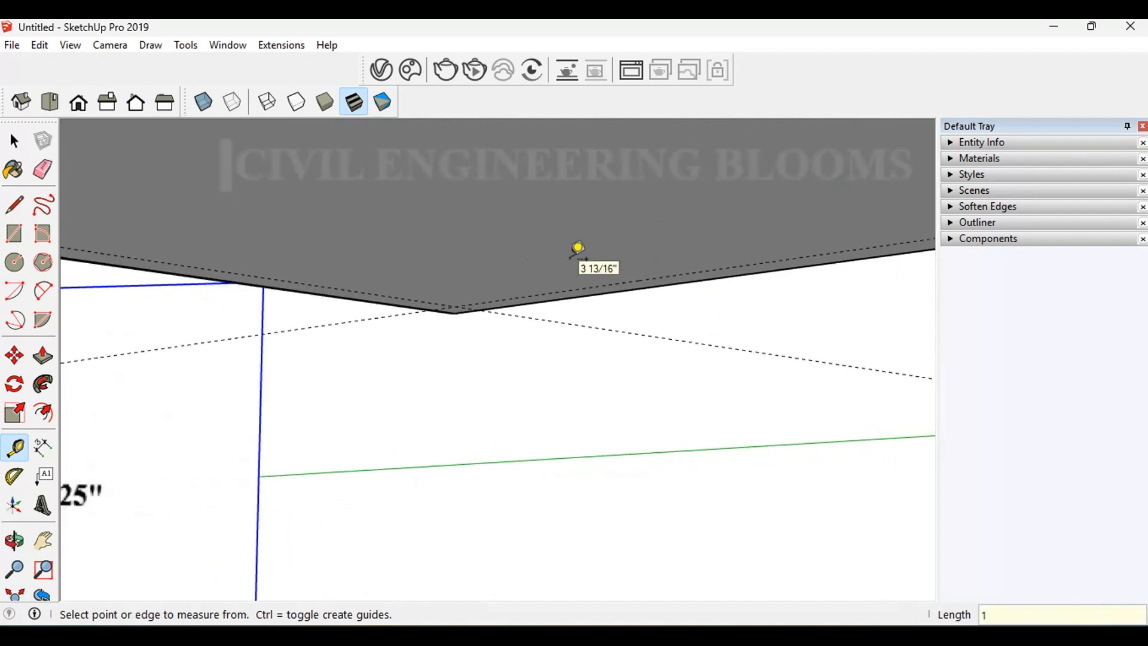
middle_drag(577, 249, 597, 329)
scroll(353, 245, up, 2)
click(349, 247)
text(1)
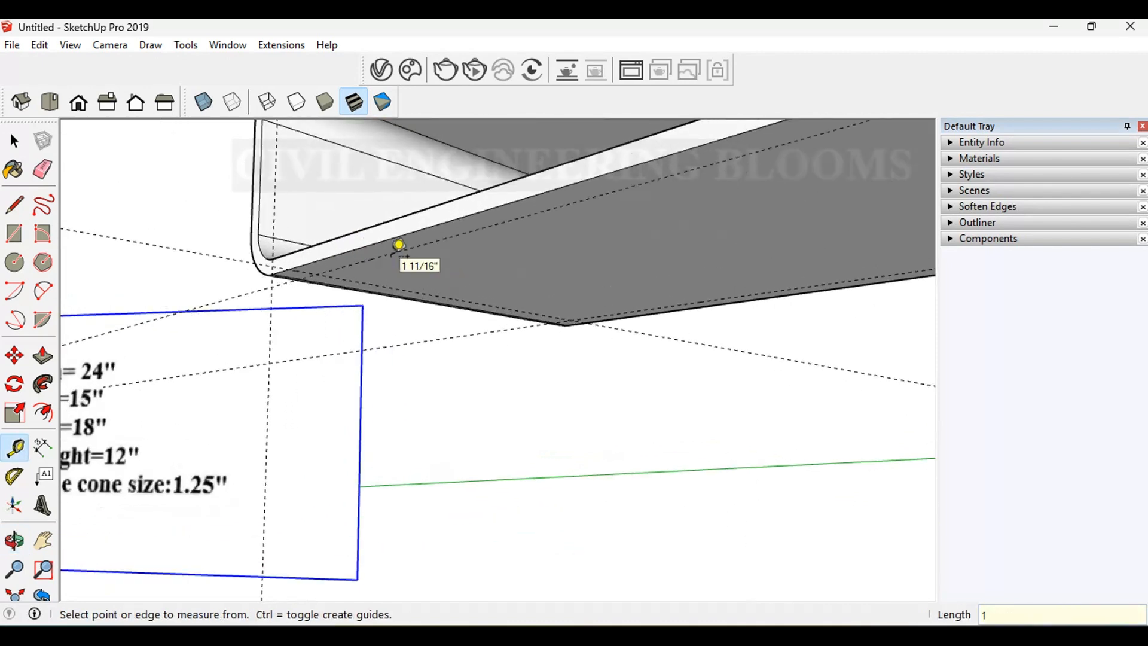
key(Return)
key(space)
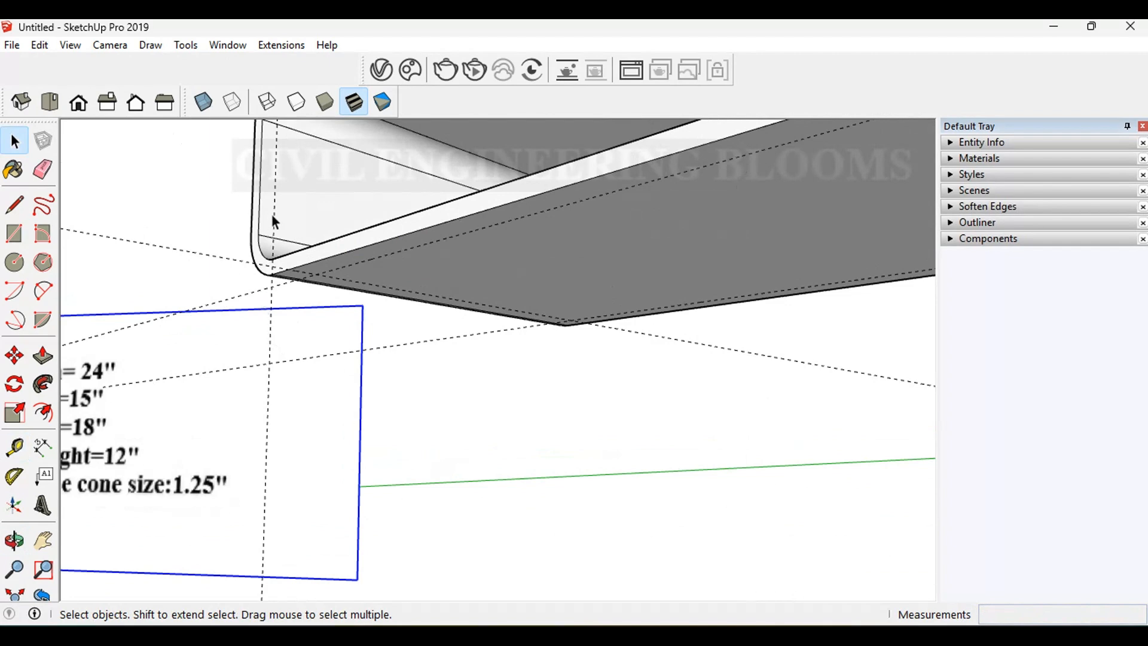
scroll(281, 242, down, 1)
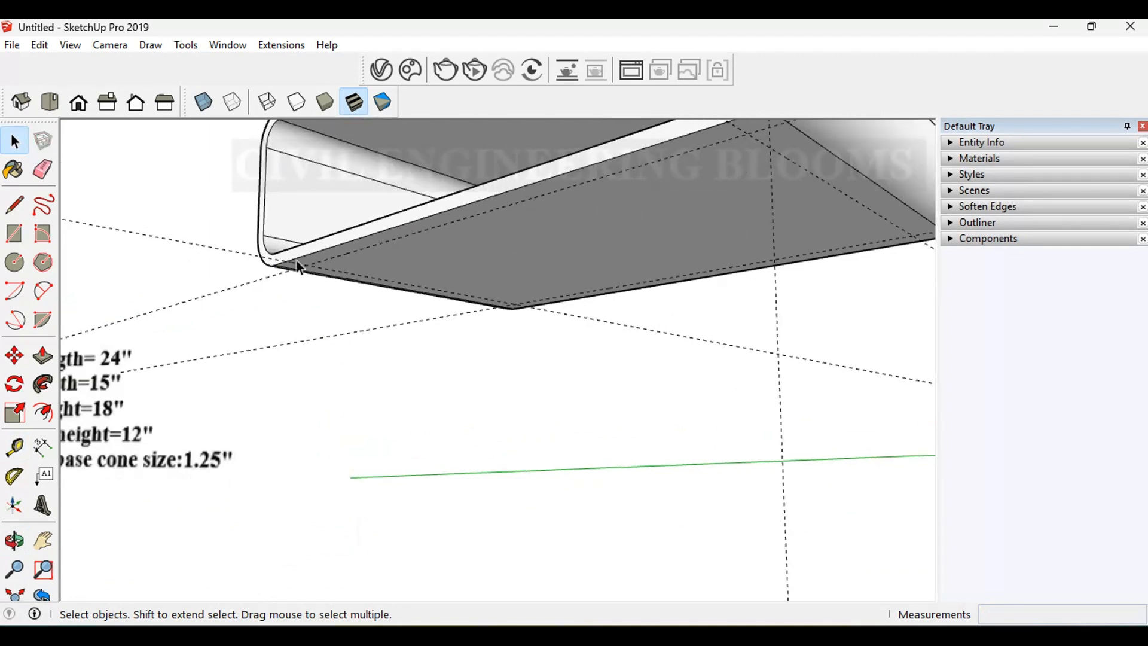
scroll(285, 250, down, 1)
middle_drag(396, 311, 473, 284)
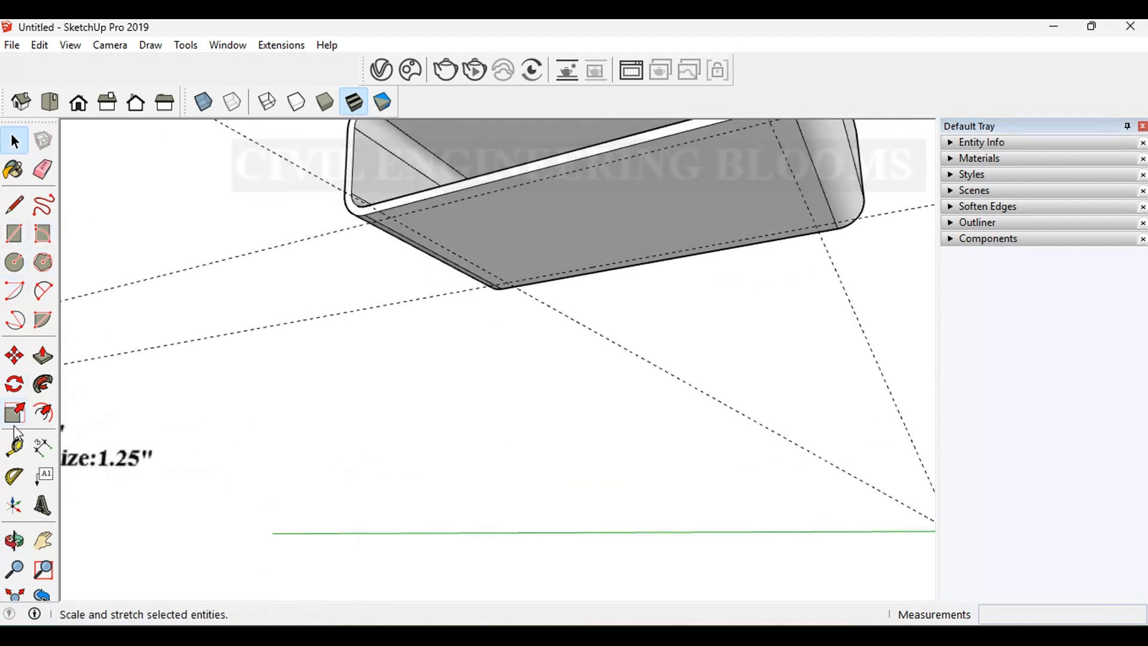
click(15, 446)
scroll(475, 229, up, 2)
click(406, 237)
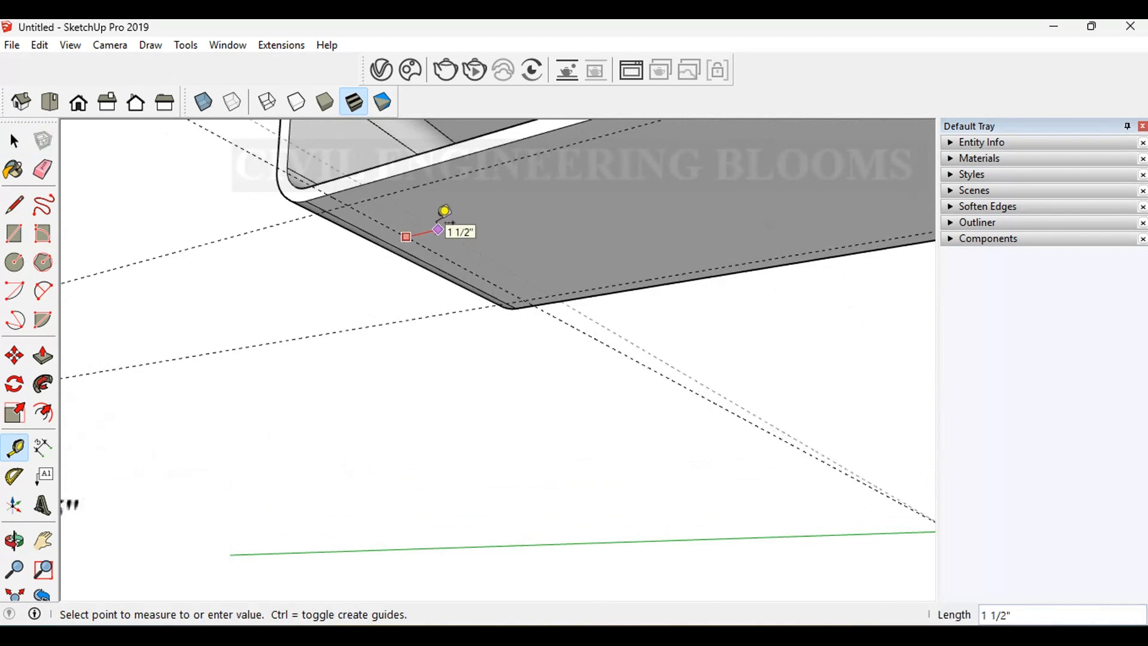
key(Escape)
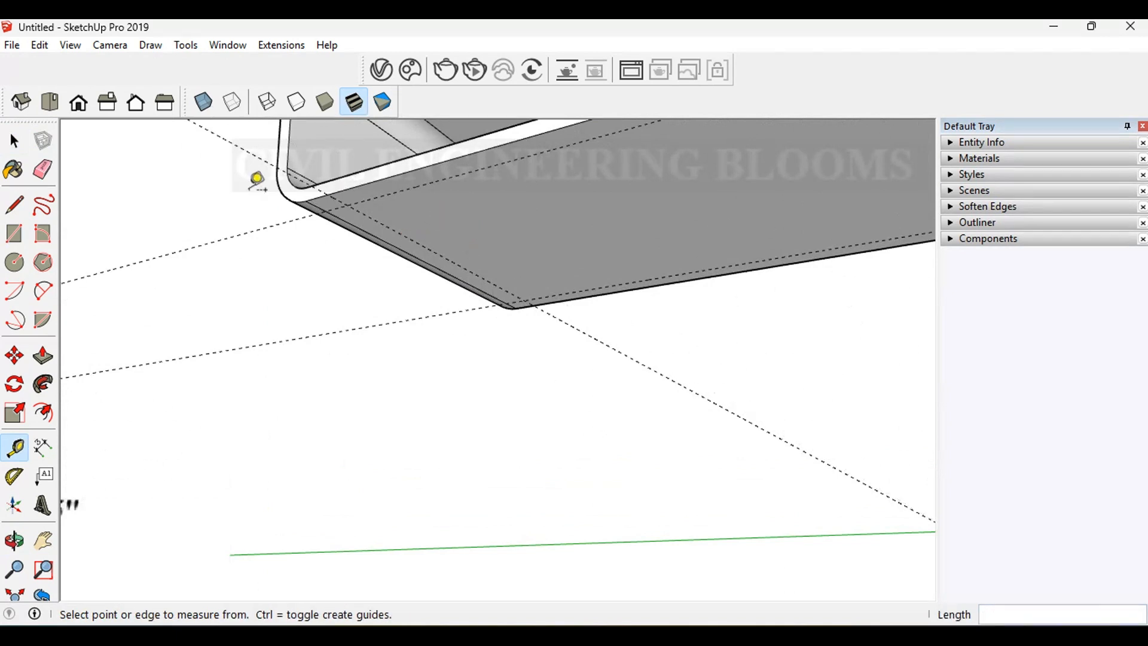
- Draw a 1" wide rectangular strip on the underside from the front corner to where the first guide meets the back edge
click(23, 236)
scroll(333, 206, up, 2)
scroll(389, 243, down, 2)
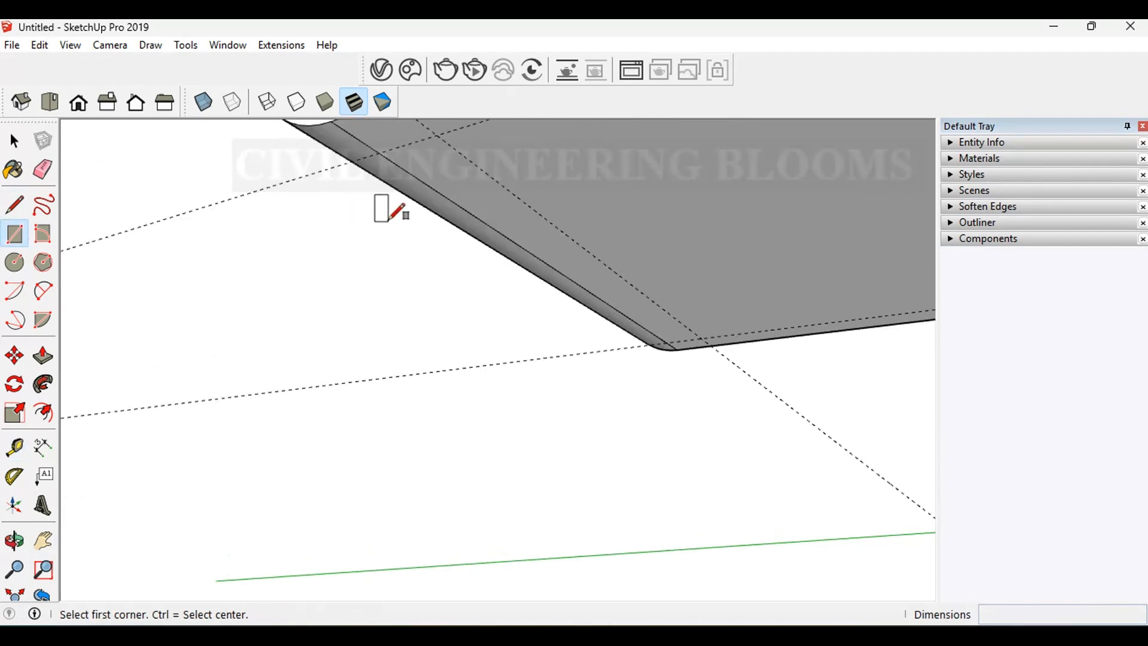
click(350, 156)
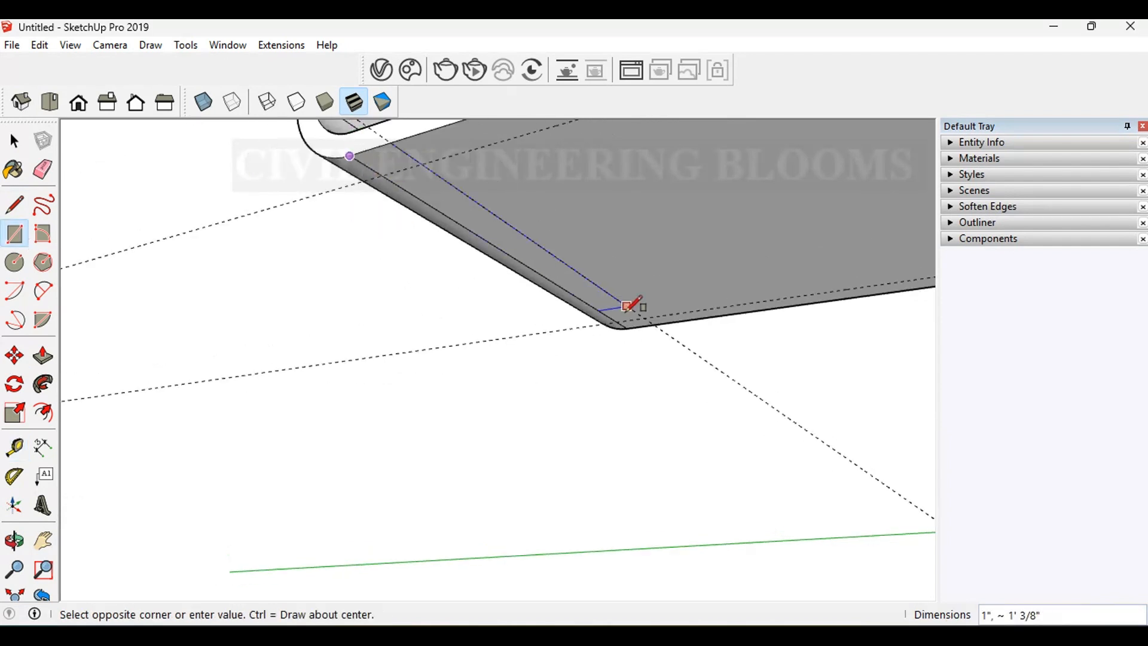
scroll(656, 325, up, 2)
click(655, 326)
scroll(653, 327, down, 1)
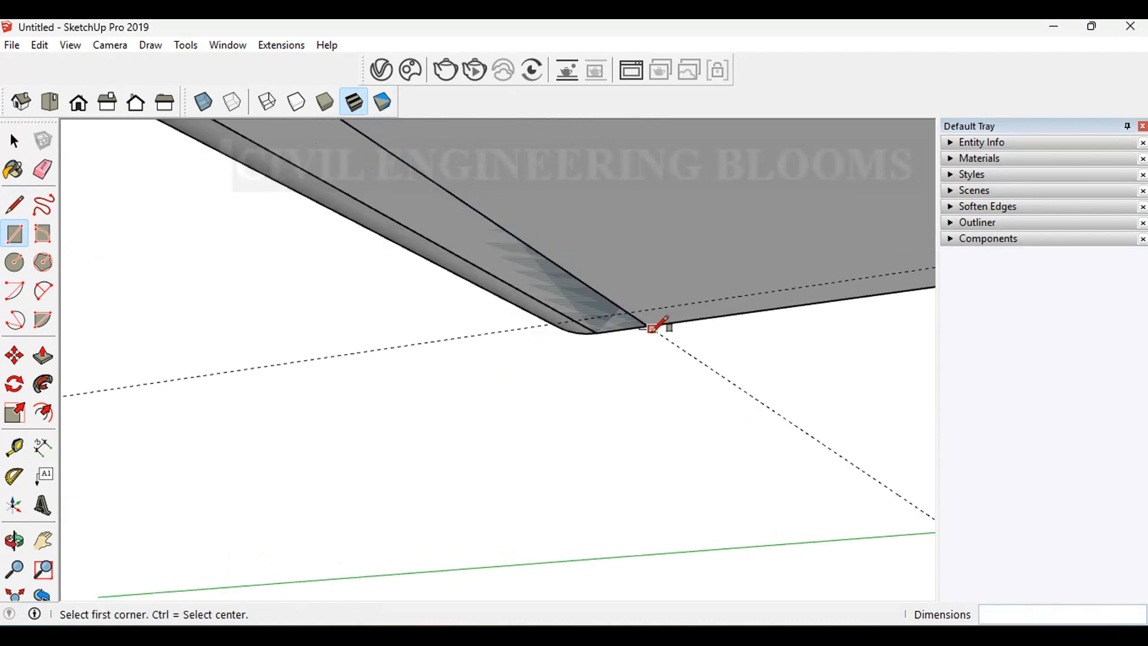
- Make the rectangular strip a group and open the group for editing
scroll(655, 325, down, 3)
key(space)
click(531, 271)
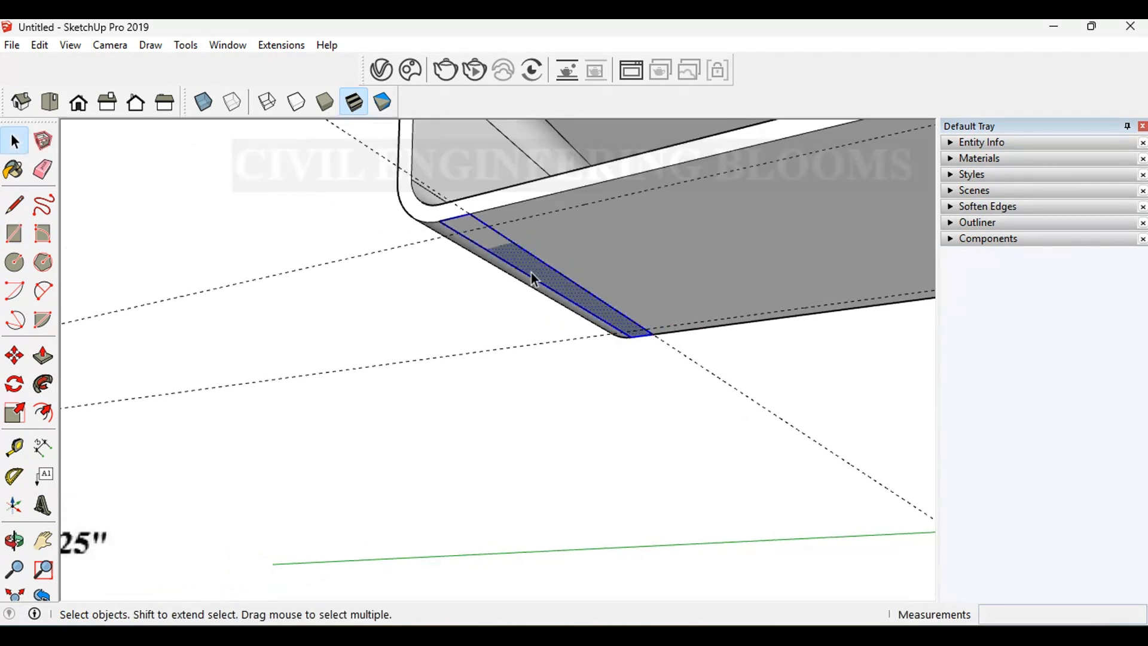
right_click(532, 272)
click(558, 421)
middle_drag(562, 332, 539, 312)
double_click(522, 292)
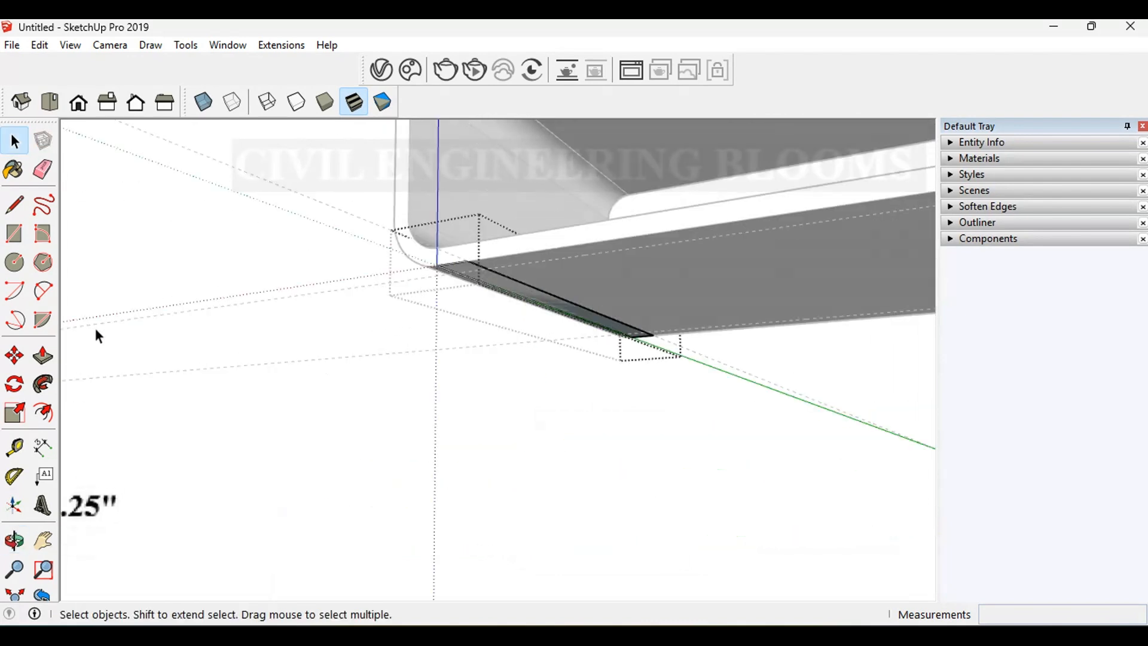
- Extrude the strip face downward below the table body with Push/Pull and close the group
click(43, 356)
scroll(513, 296, up, 3)
click(527, 267)
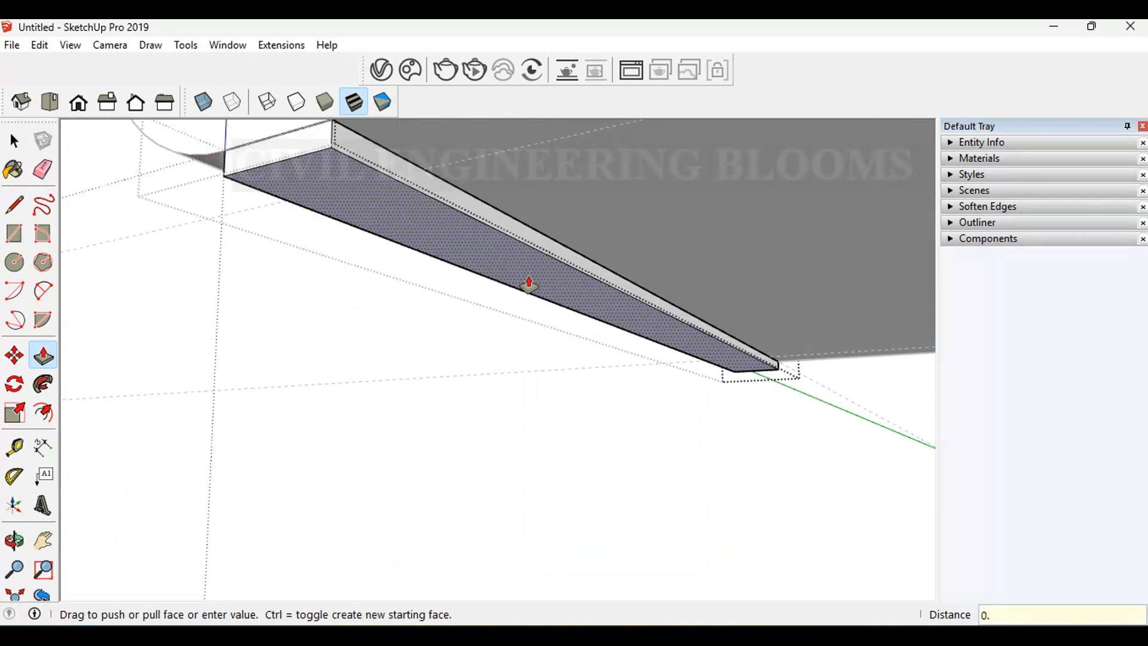
key(Return)
scroll(433, 280, down, 3)
middle_drag(371, 267, 564, 255)
key(space)
click(533, 418)
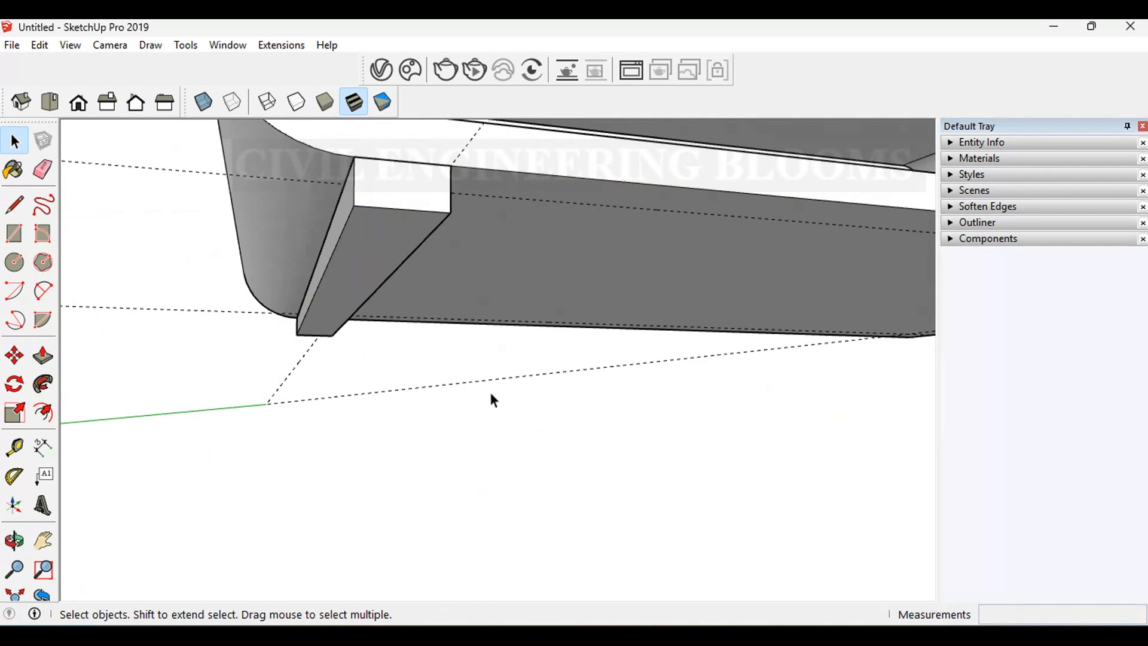
- Examine the support strip under the table body and the leg dimensions listed on the reference picture
middle_drag(335, 335, 359, 282)
scroll(253, 346, up, 2)
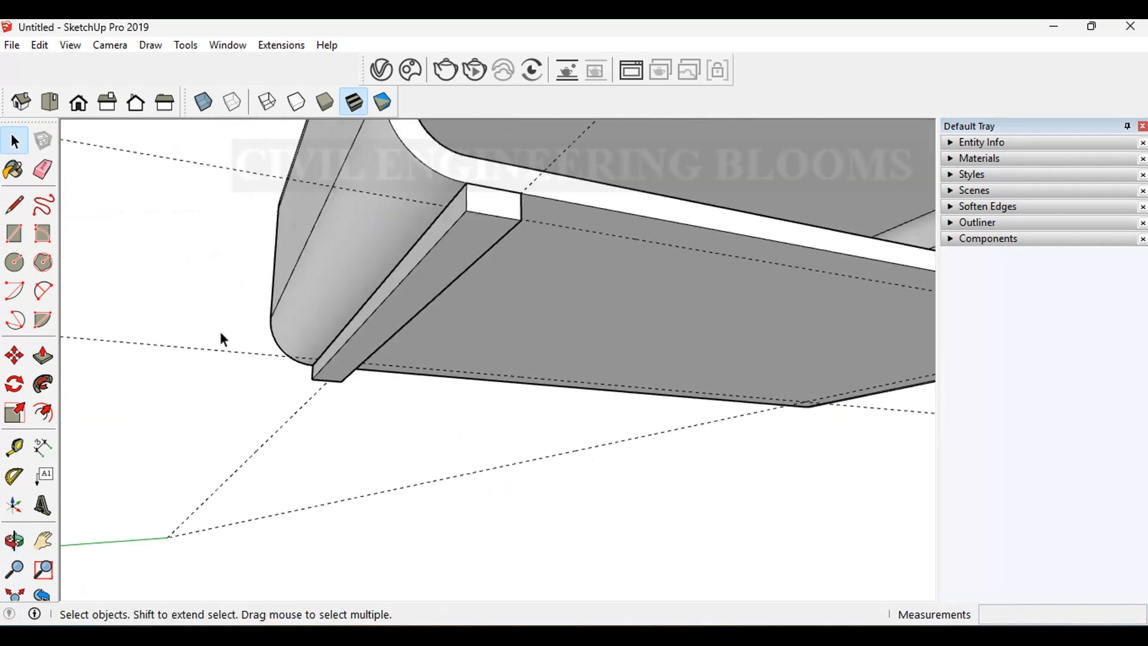
scroll(606, 383, down, 3)
middle_drag(756, 428, 746, 403)
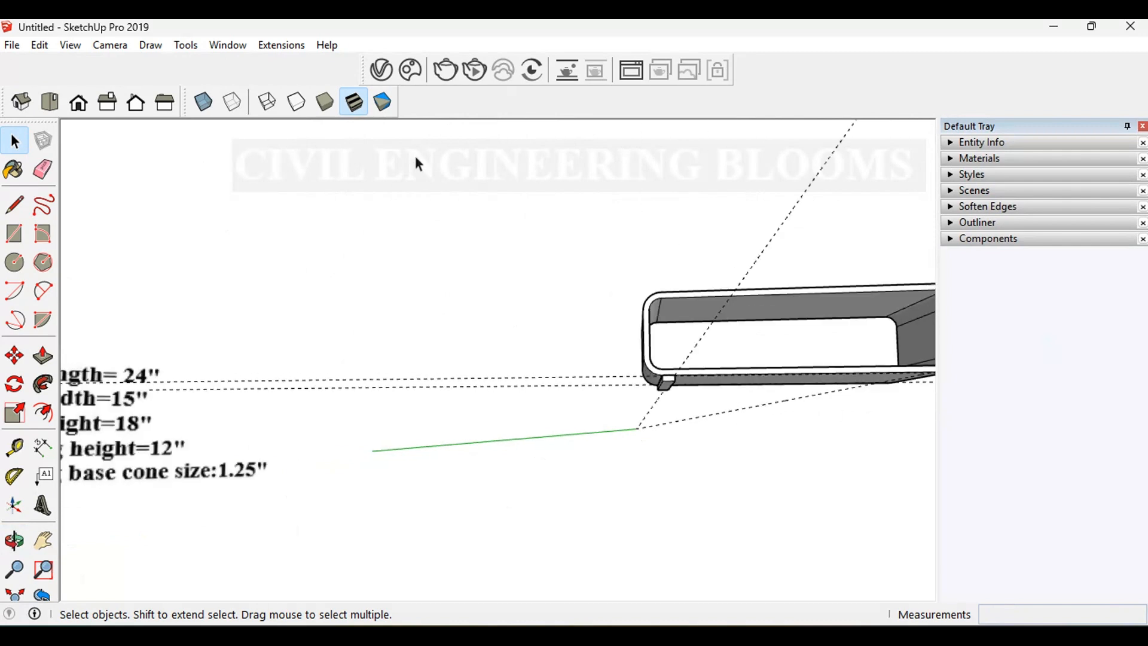
scroll(836, 323, up, 2)
middle_drag(641, 389, 712, 320)
scroll(636, 394, up, 3)
scroll(636, 393, up, 3)
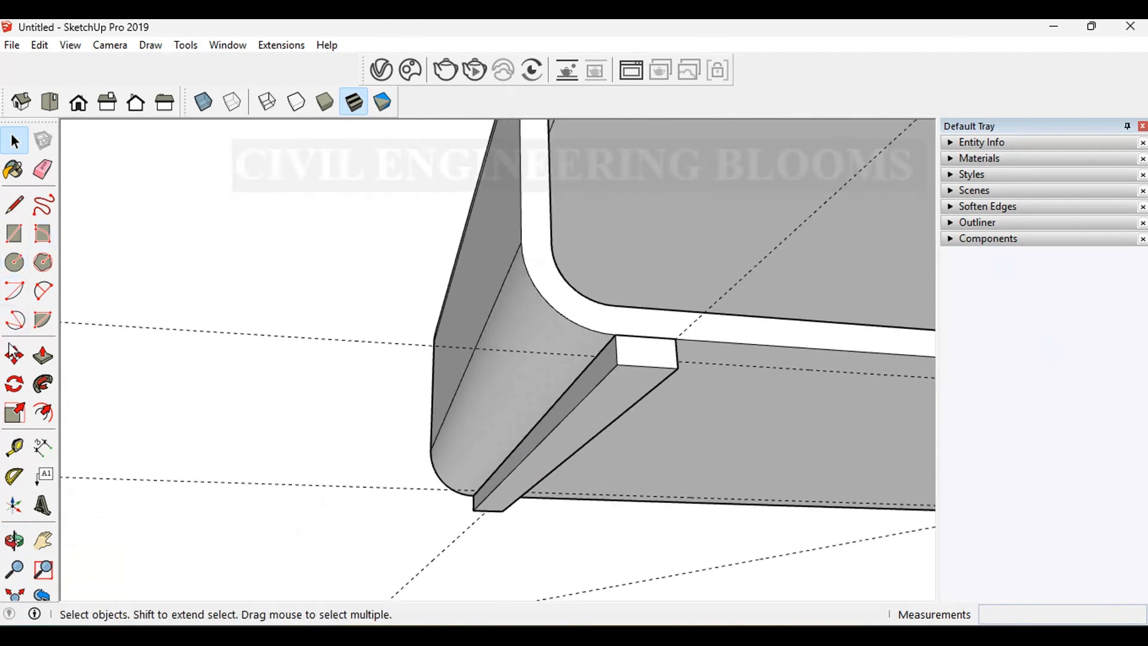
- Add a guide line across the strip's bottom face, 1.25" in from its front edge
click(15, 447)
scroll(649, 364, up, 1)
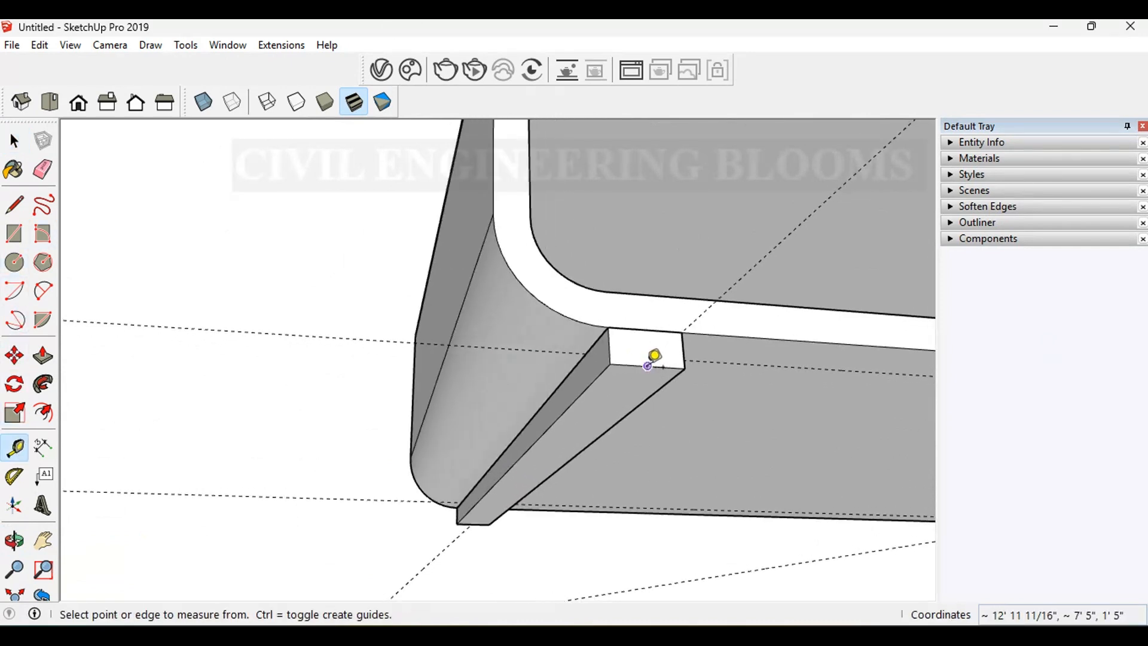
click(647, 366)
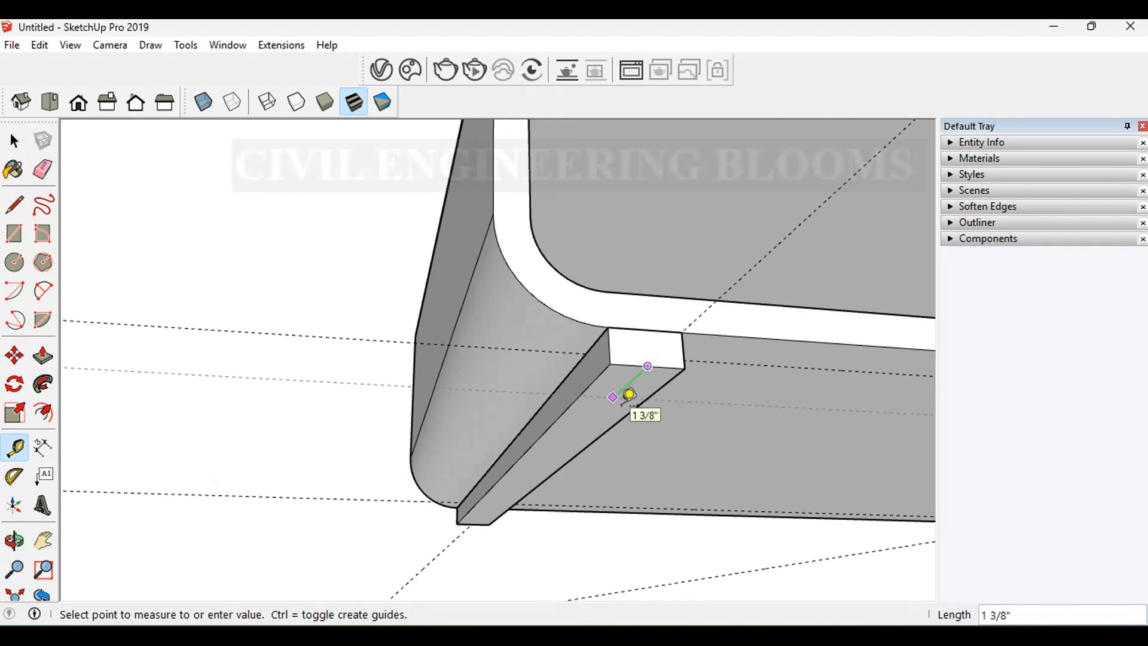
key(Return)
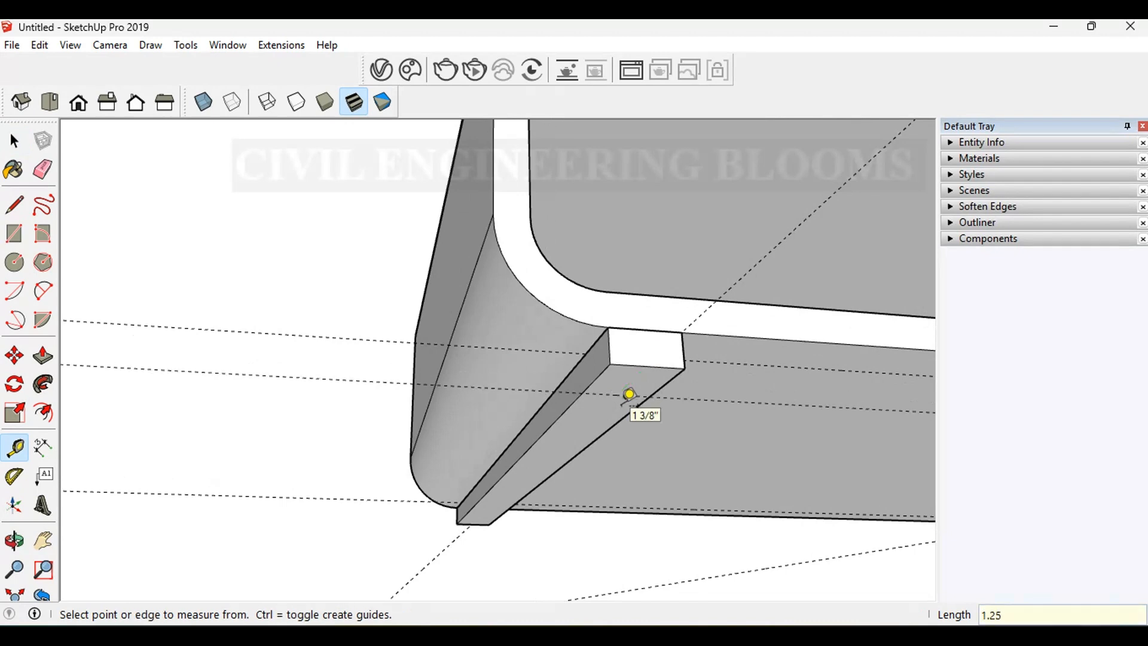
scroll(637, 372, up, 3)
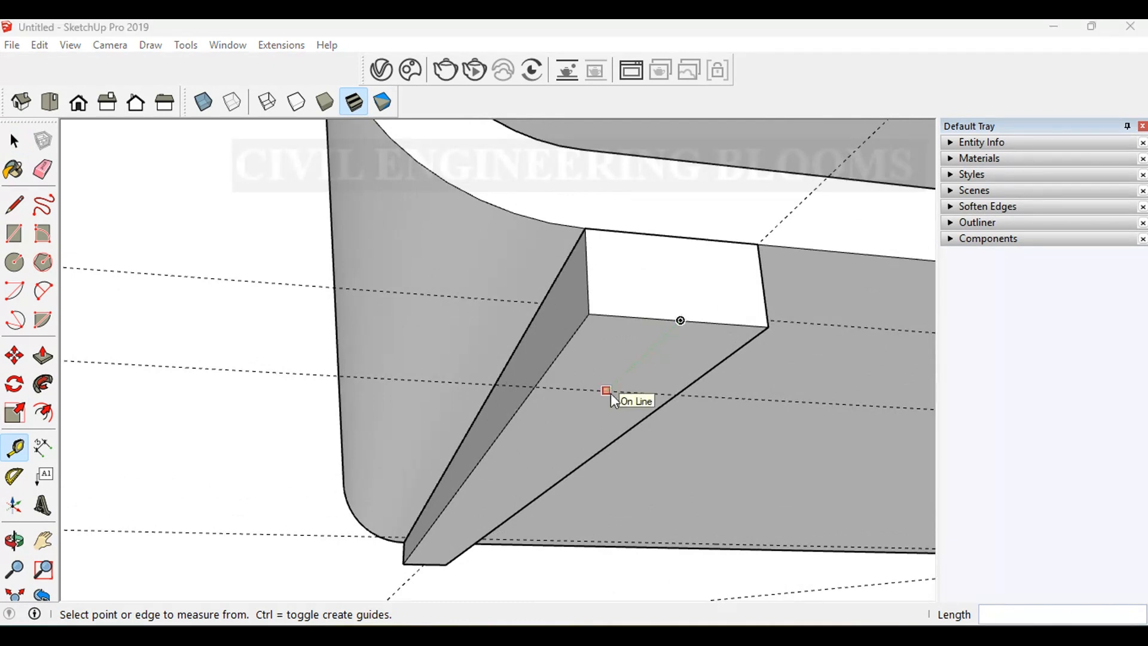
click(611, 393)
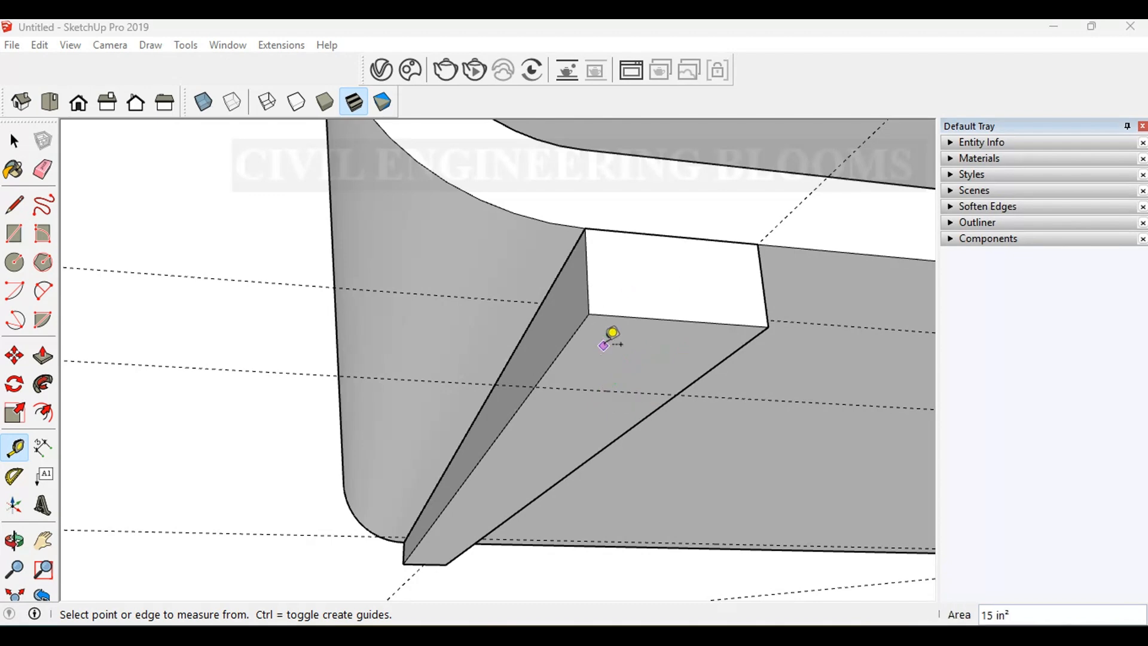
- Open Calculator, divide 1.25 by 2, and close it to return to SketchUp
key(super)
text(cal)
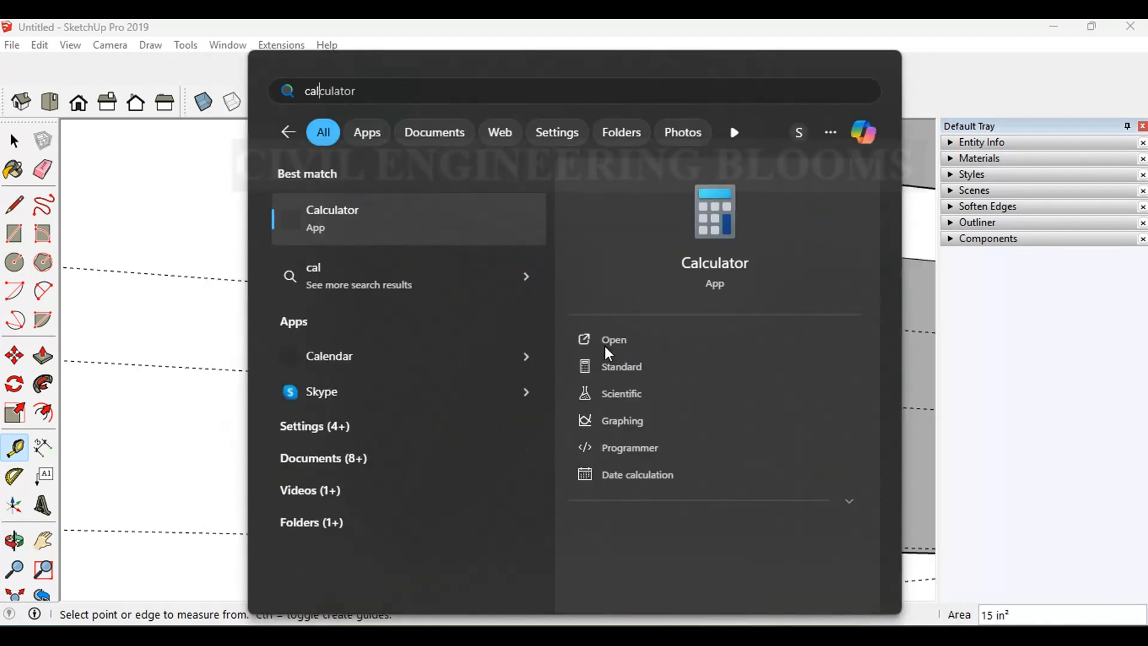
key(Return)
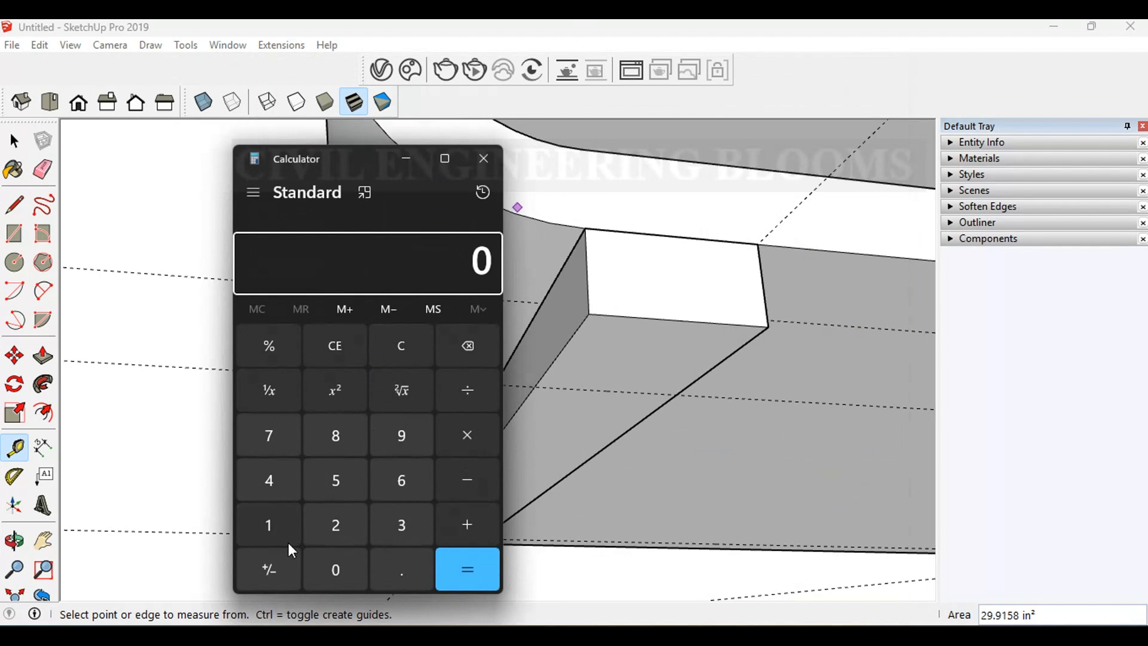
click(291, 531)
click(404, 567)
click(338, 514)
click(335, 479)
click(456, 397)
click(333, 527)
click(479, 568)
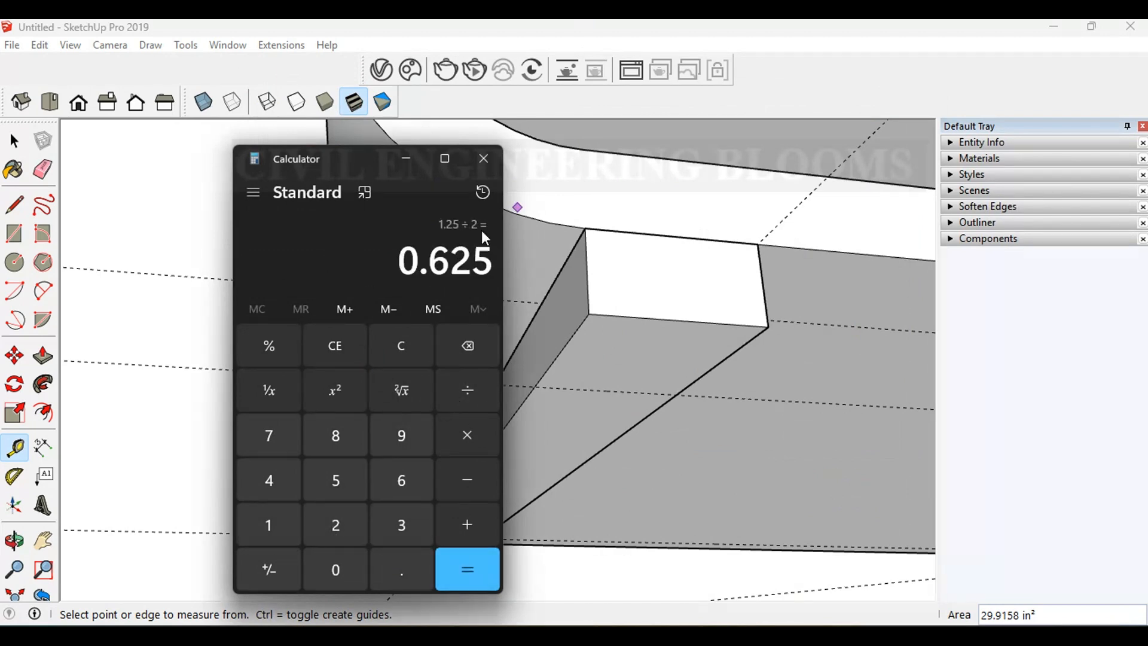
click(484, 159)
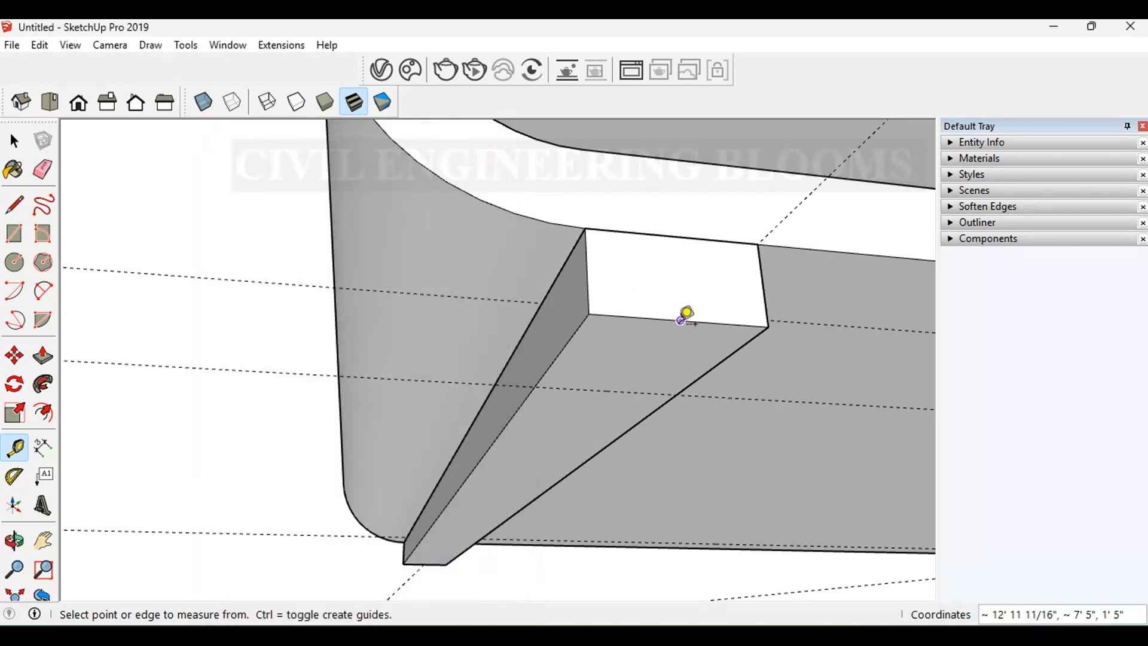
- Add guide lines on the strip's bottom face: one 0.625" in from the front edge, one lengthwise through that edge's midpoint
click(712, 323)
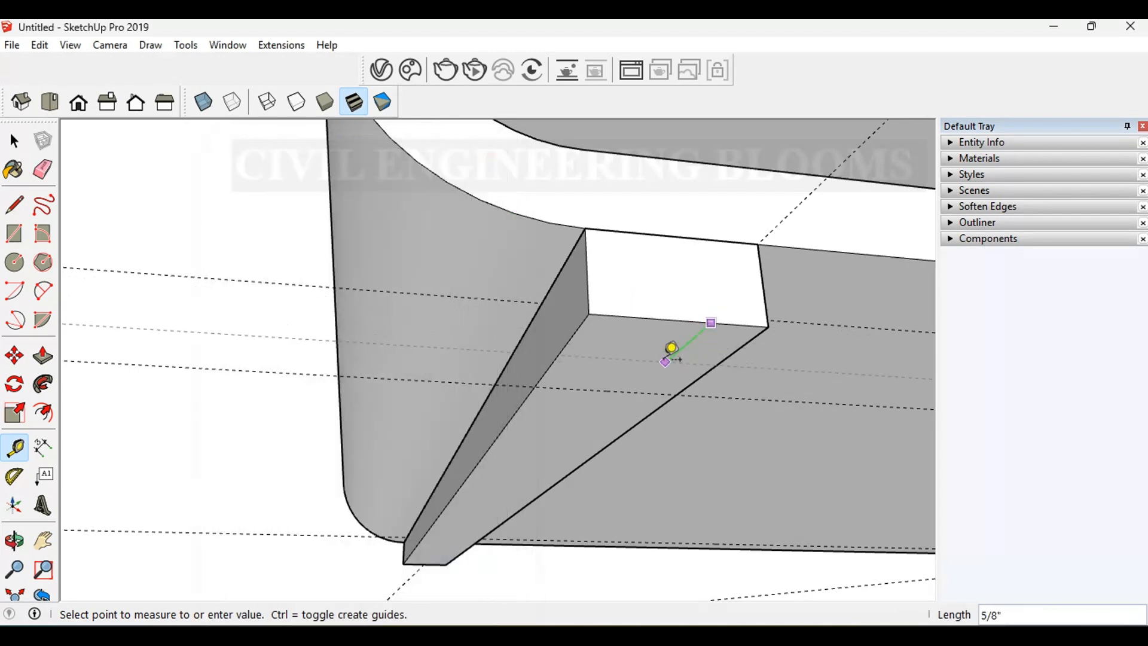
text(0.625)
key(Return)
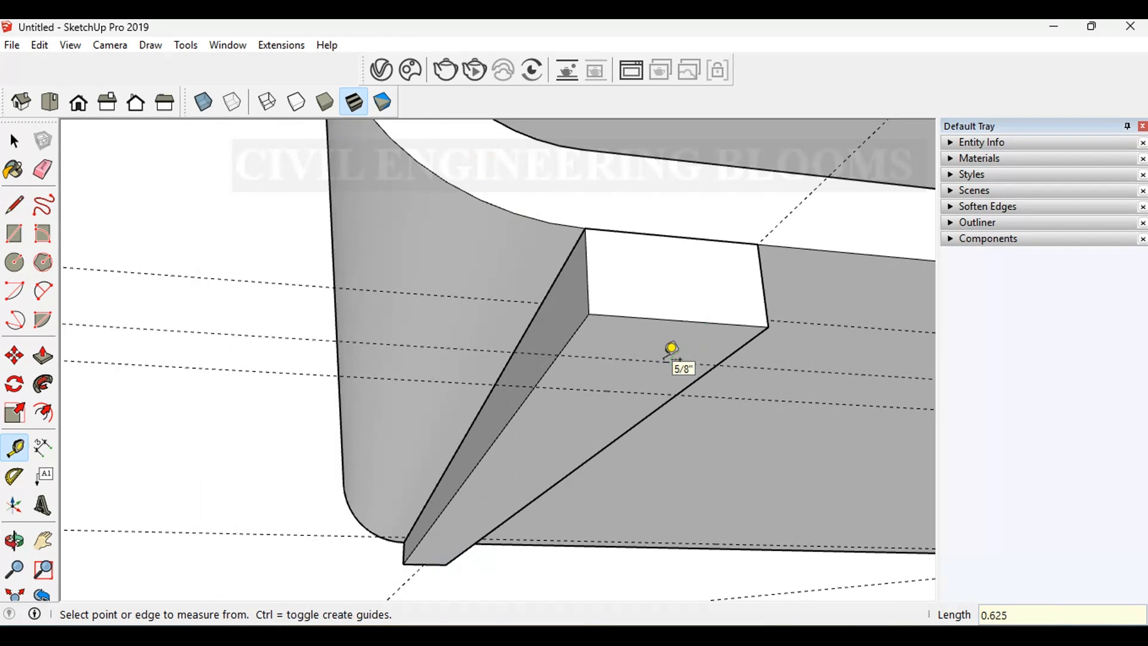
click(570, 339)
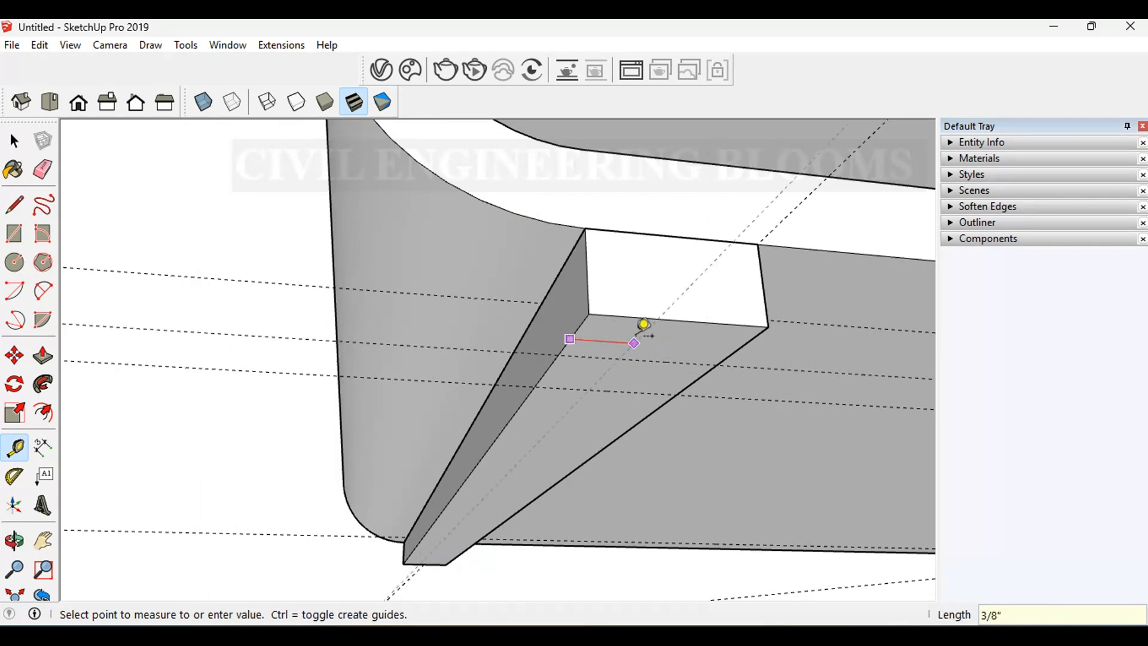
click(681, 320)
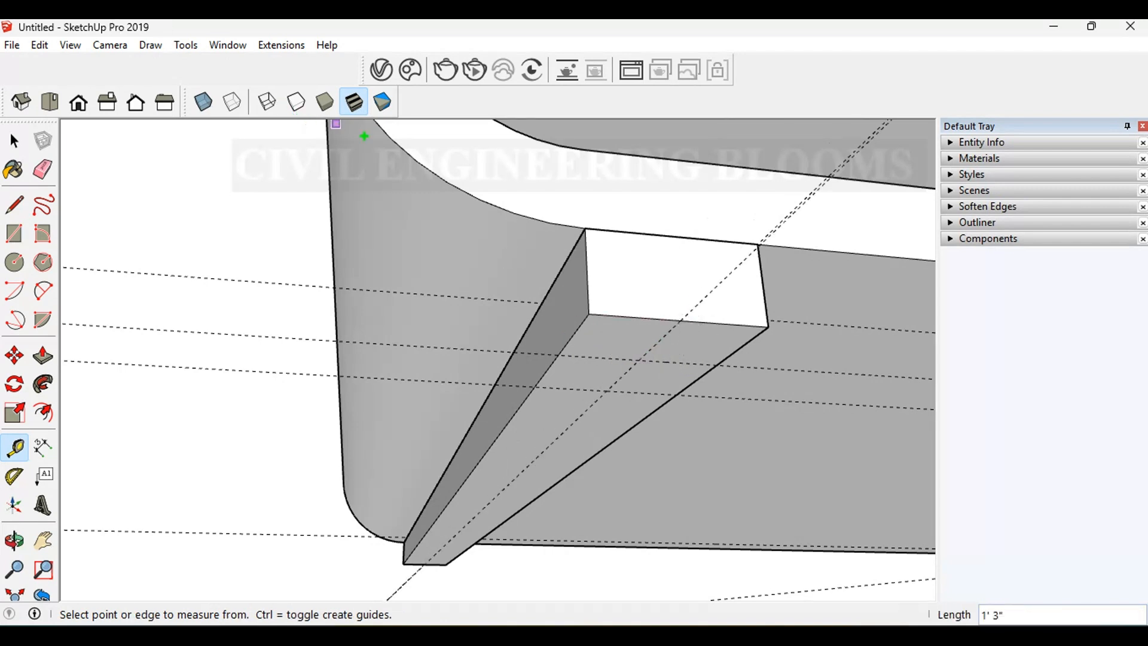
mouse_move(637, 338)
mouse_down()
mouse_move(643, 376)
mouse_move(622, 338)
mouse_up()
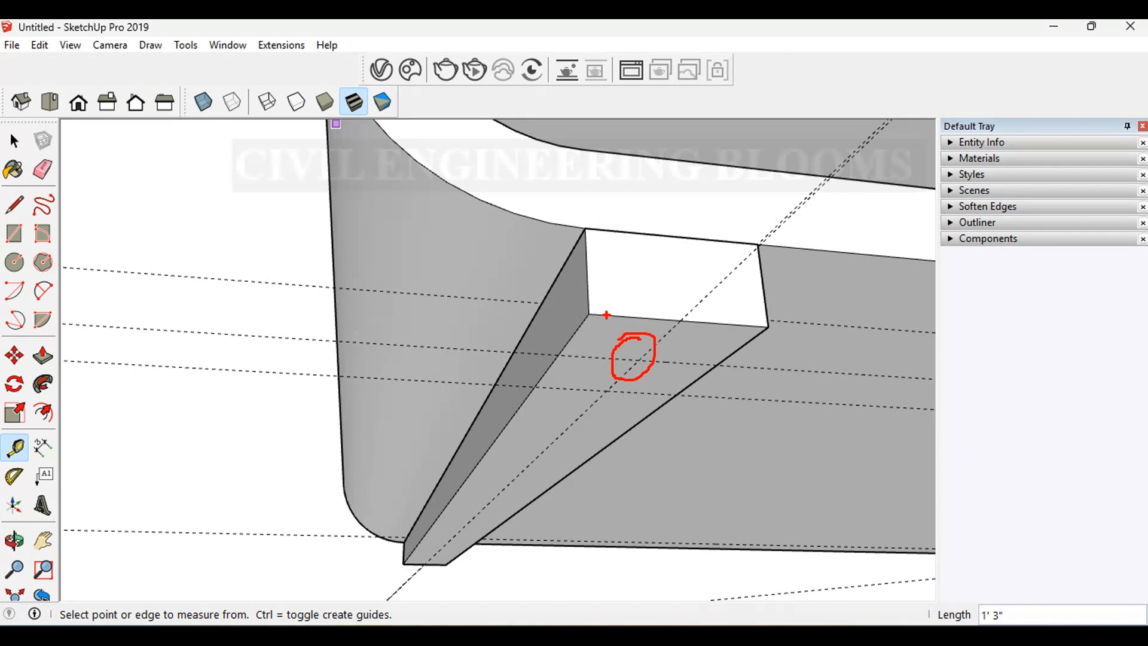
key(Escape)
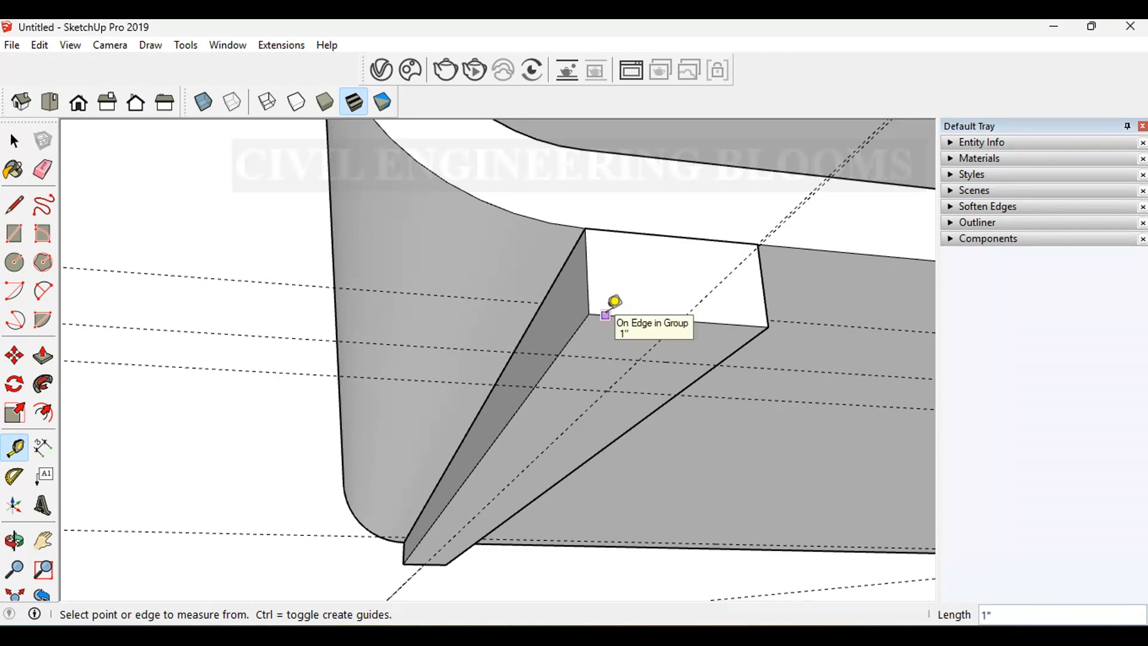
- Draw a circle with a 1/2" radius on the strip's bottom face, centred on the crossing of the new guides
click(17, 268)
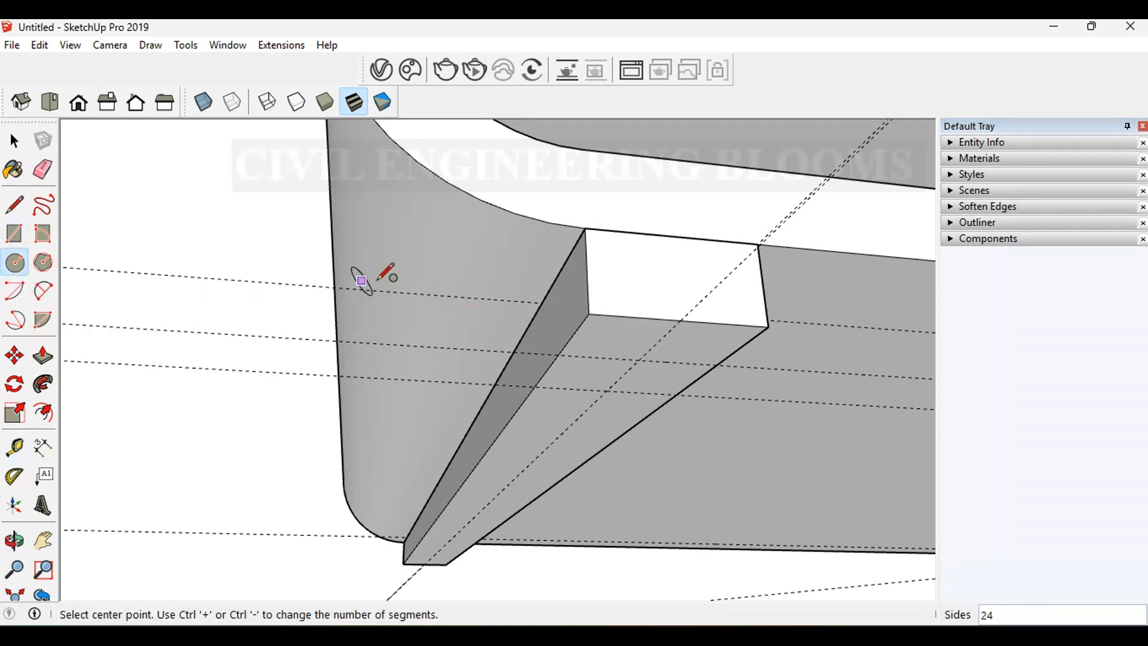
click(639, 360)
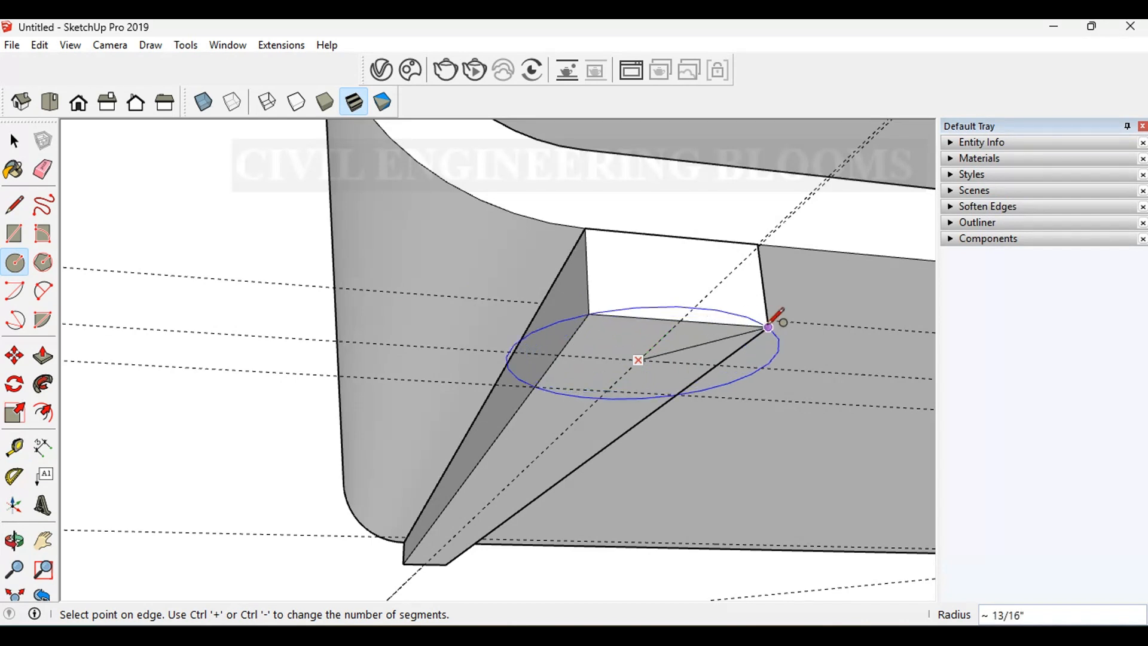
click(721, 363)
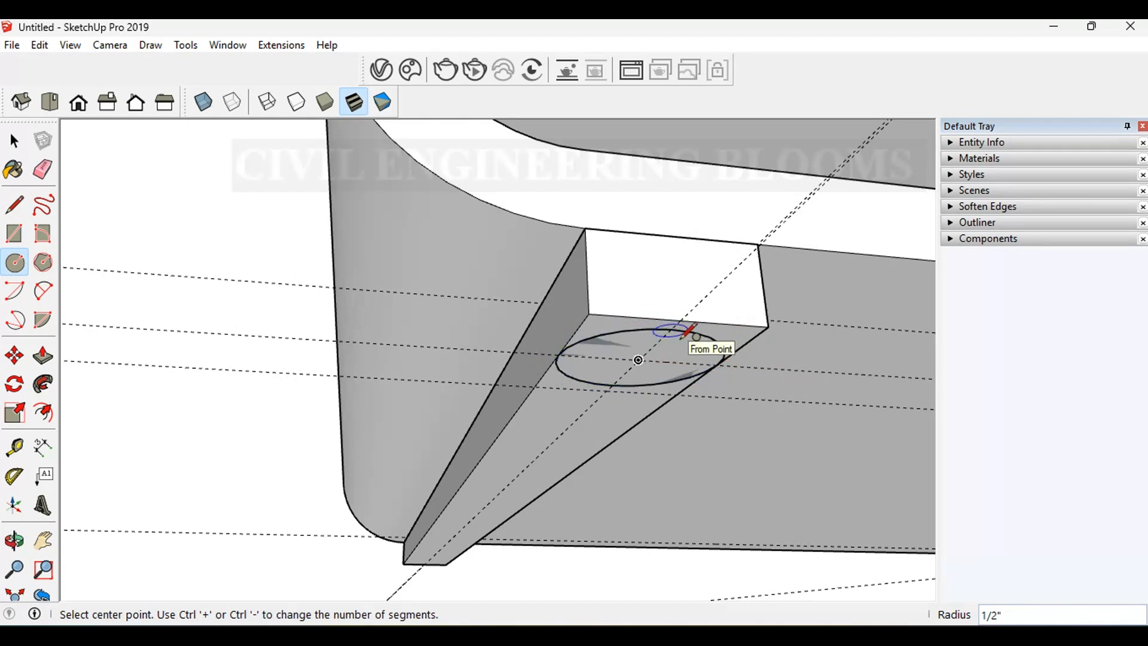
- Set the circle's segments to 90 in its entity info
key(space)
right_click(693, 333)
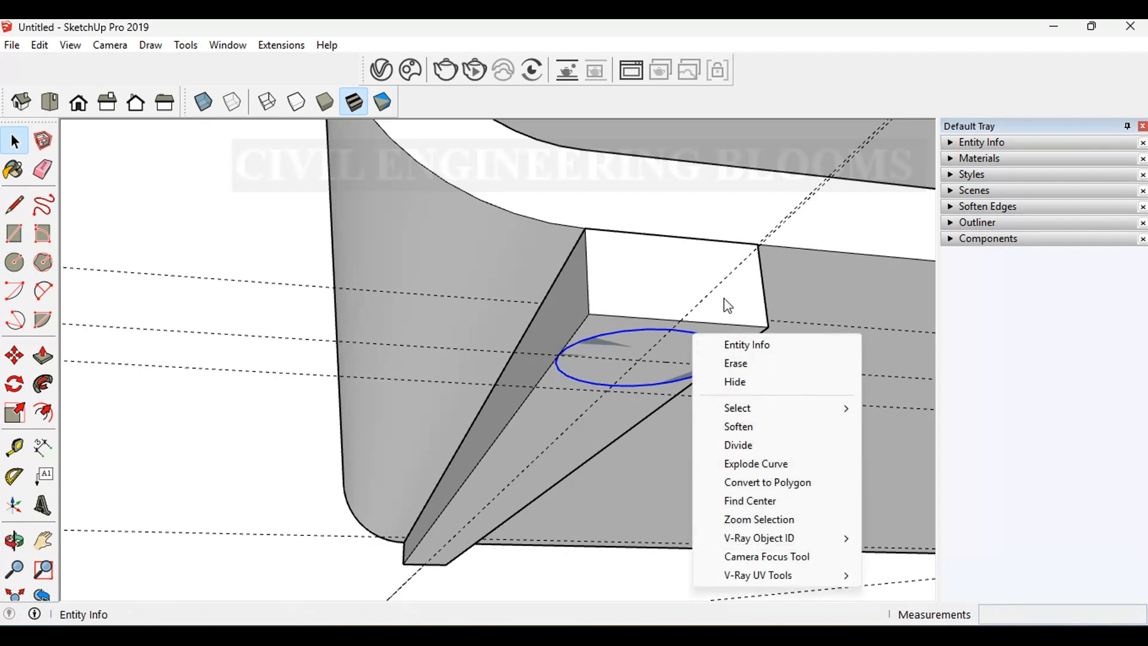
click(748, 347)
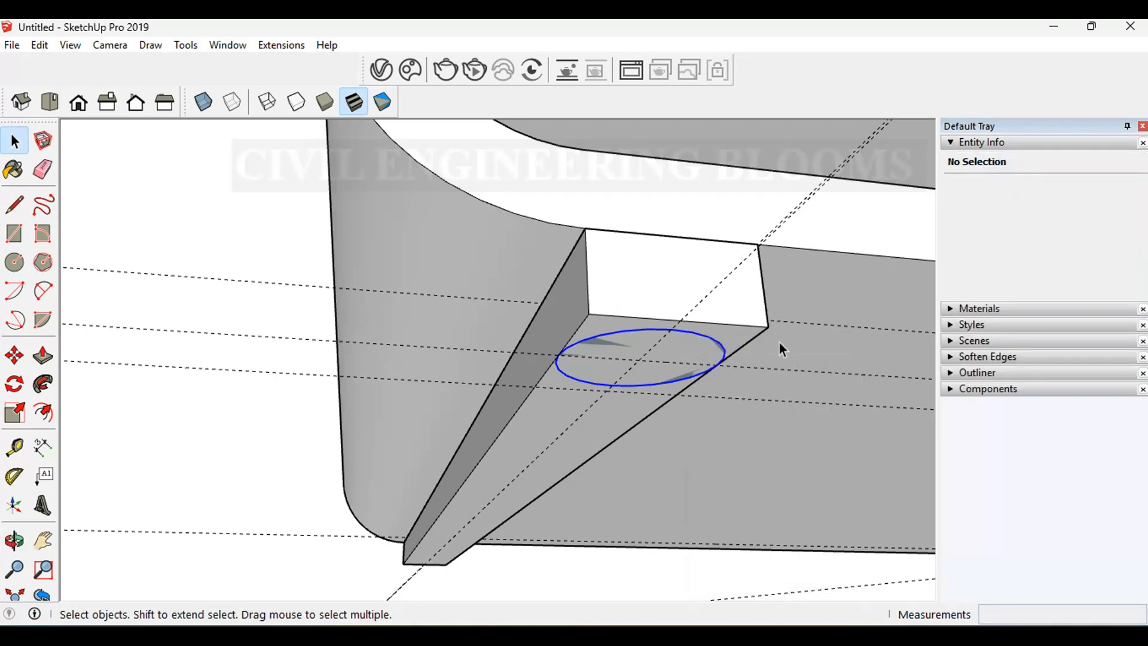
click(1061, 222)
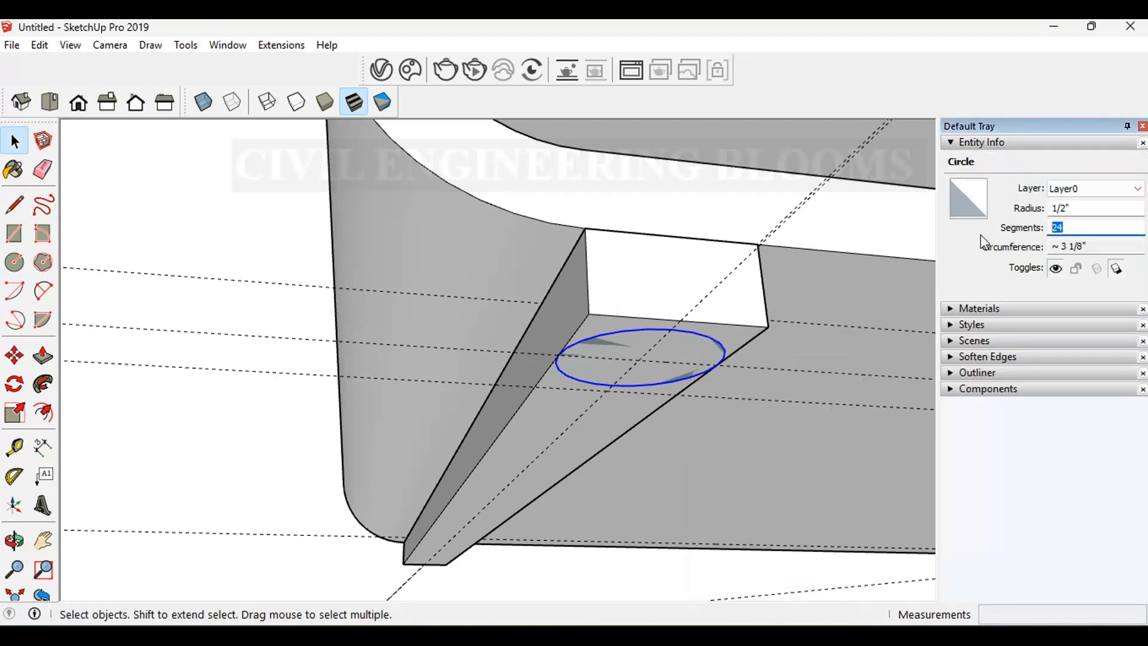
text(90)
key(Return)
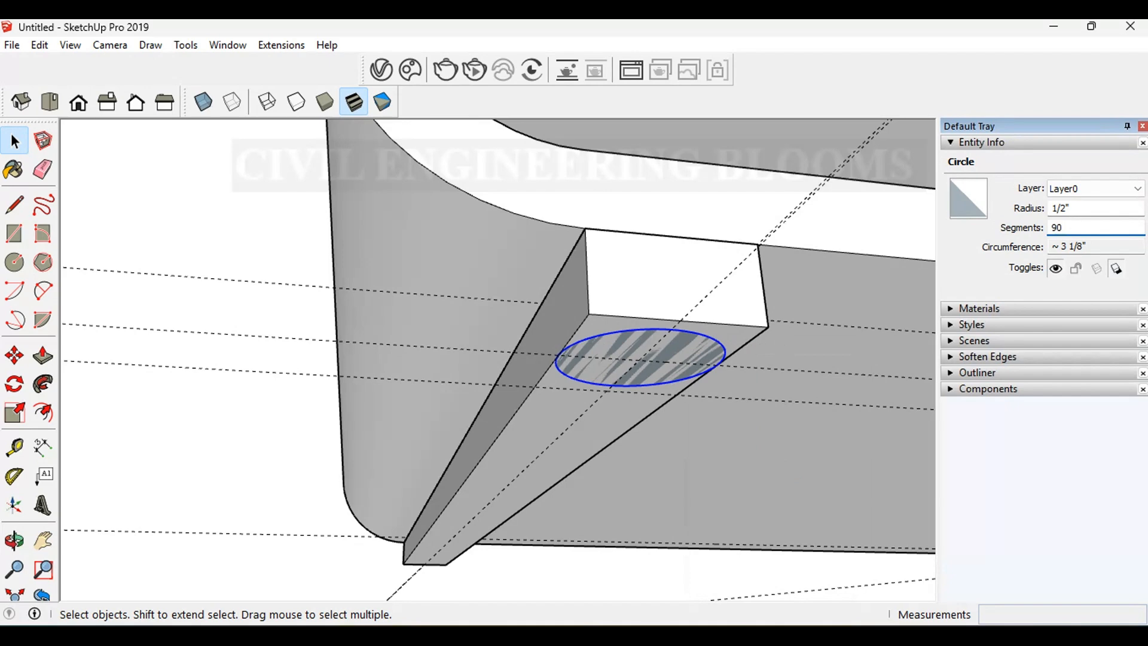
- Make the circle's face and edge into a group
double_click(687, 351)
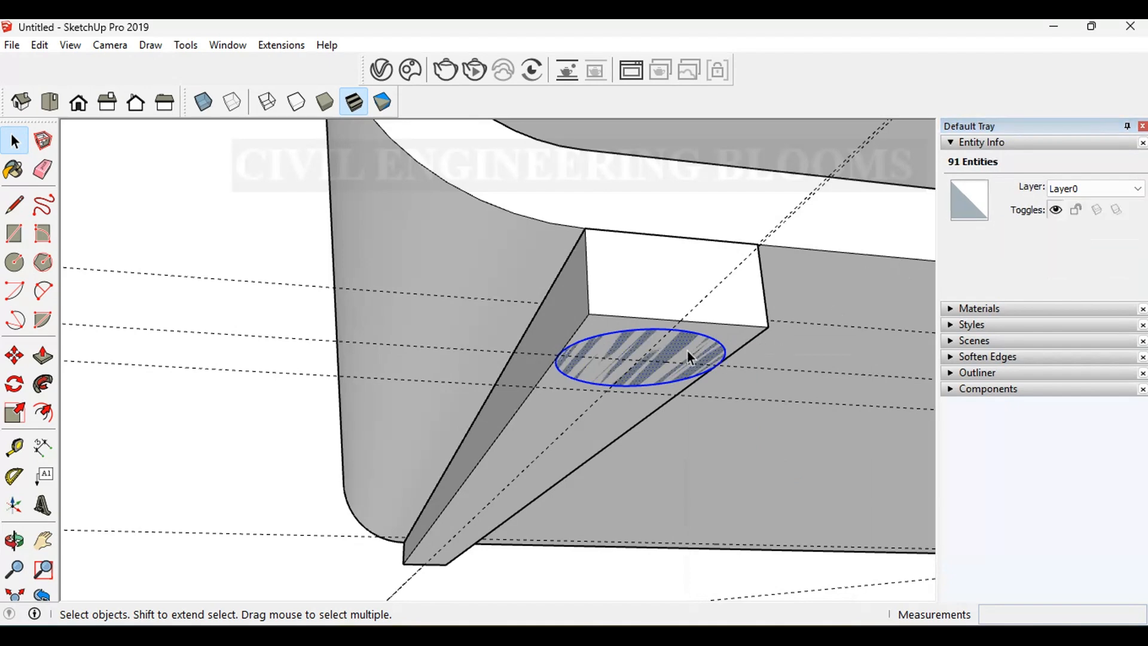
right_click(687, 350)
click(739, 428)
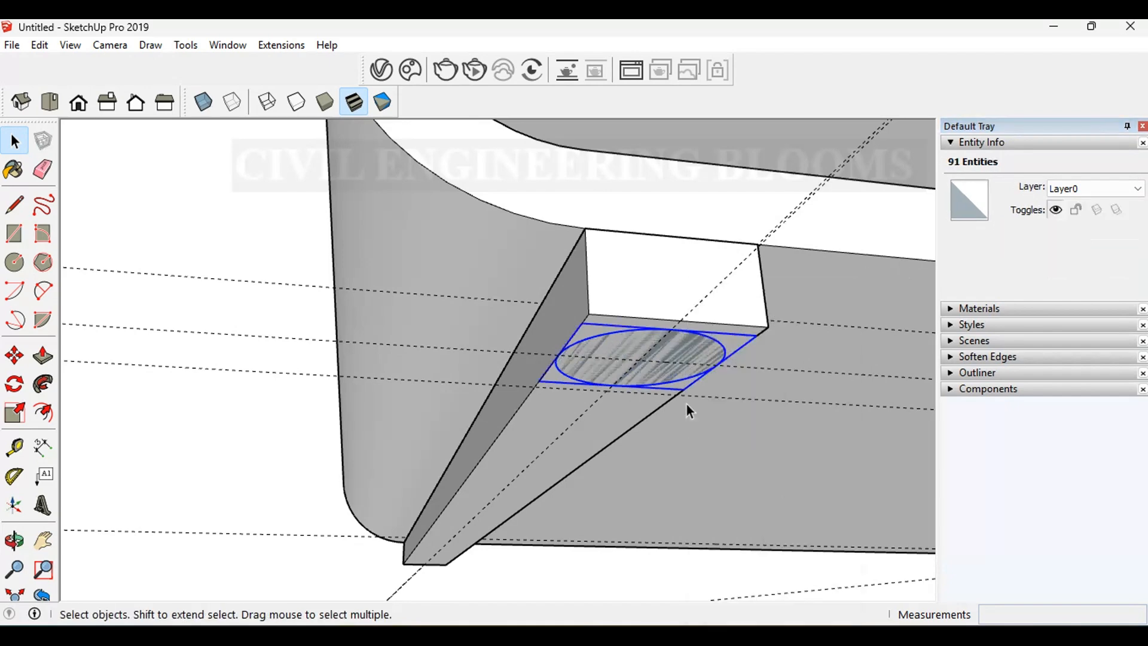
middle_drag(732, 341, 701, 349)
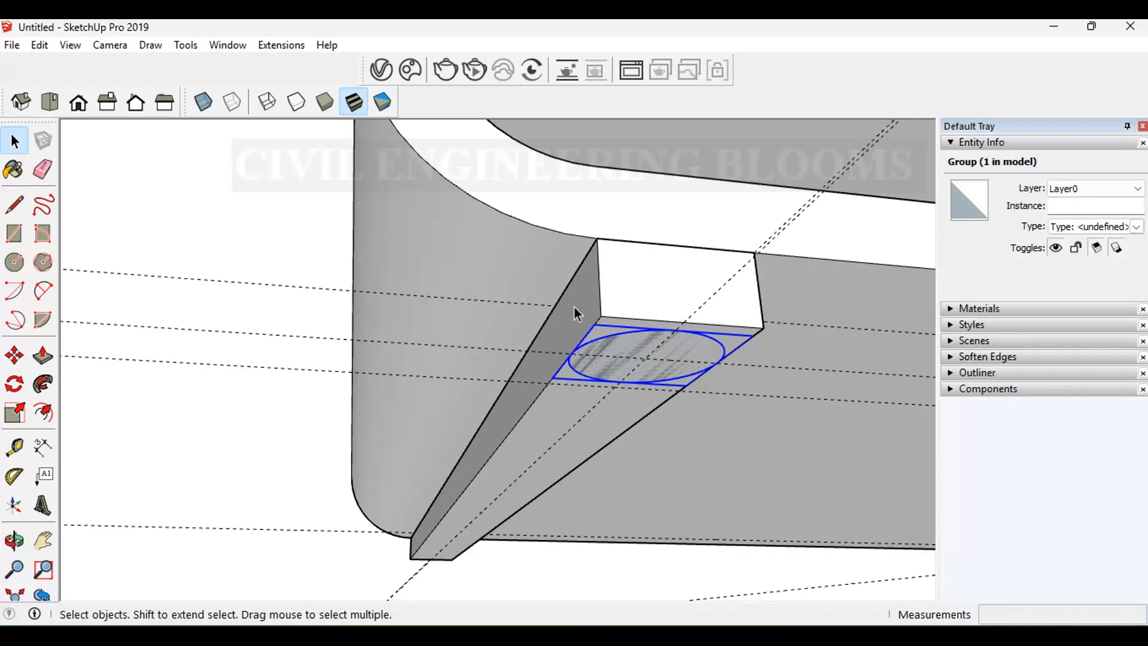
- Measure the height from the underside of the support strip to the top of the table body
middle_drag(551, 379, 475, 461)
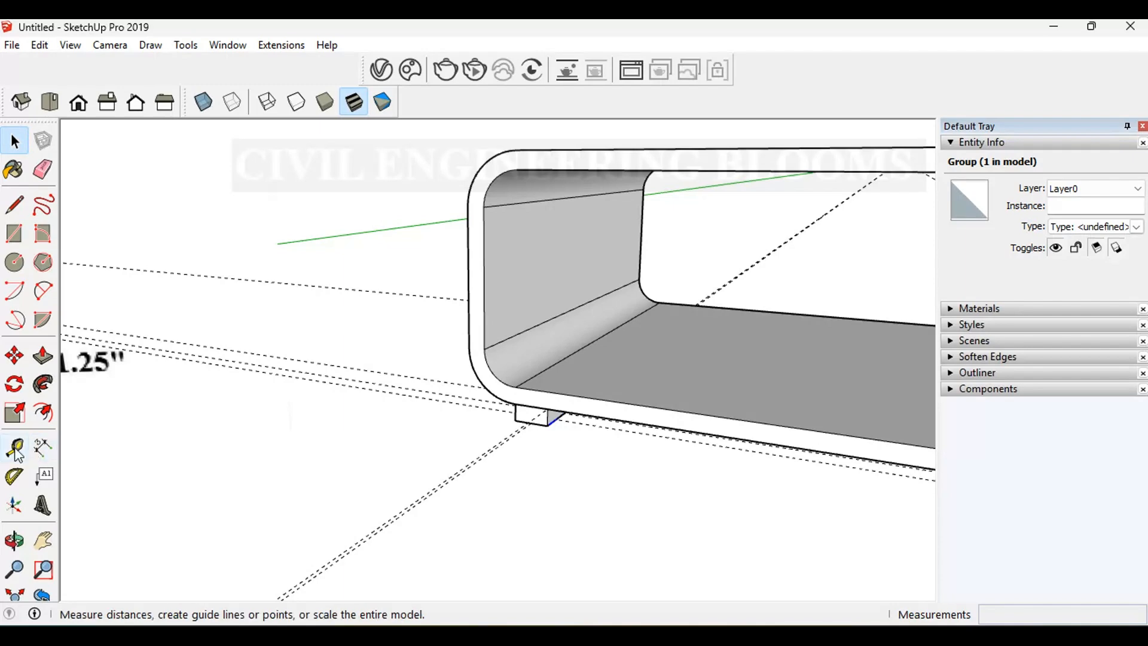
click(17, 450)
scroll(538, 410, up, 5)
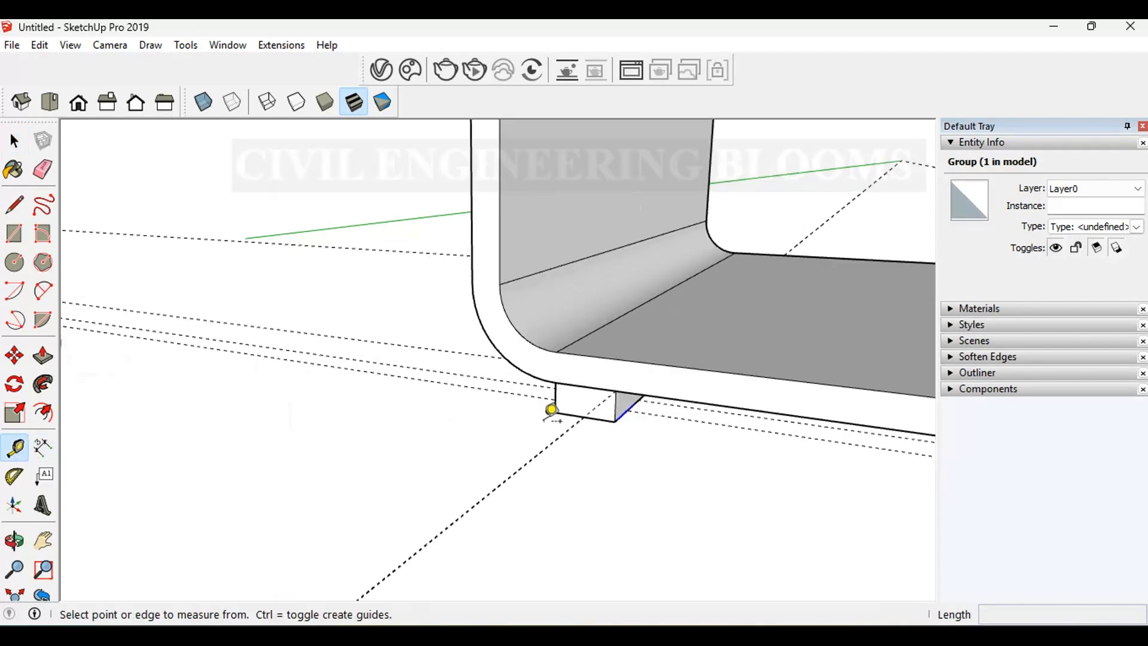
click(637, 394)
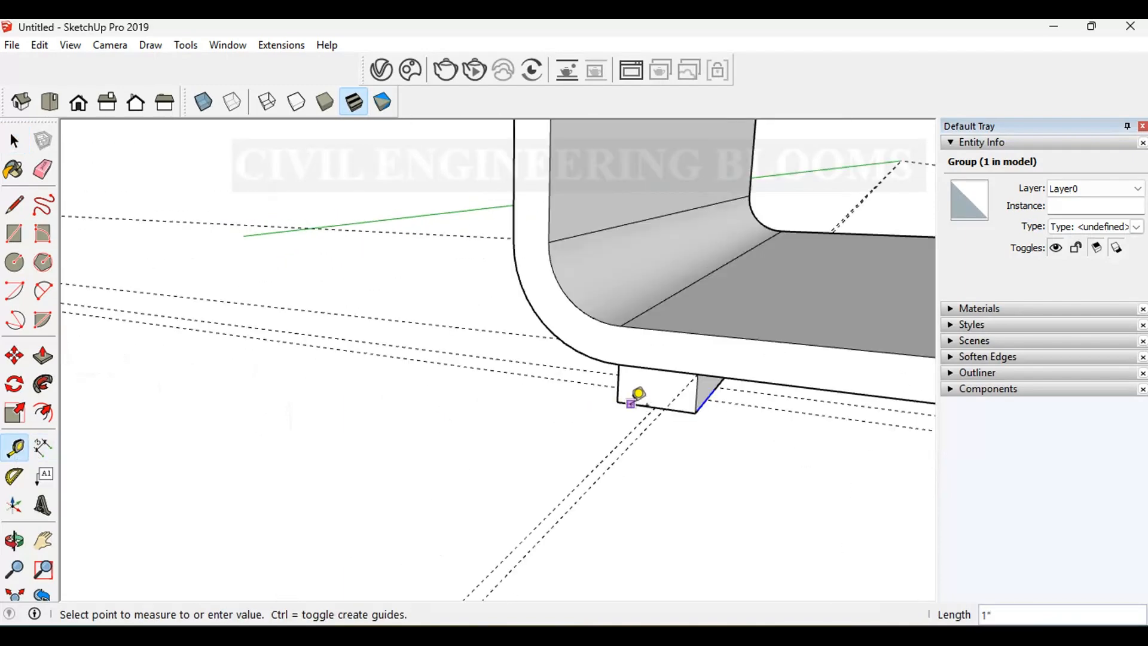
scroll(638, 392, down, 5)
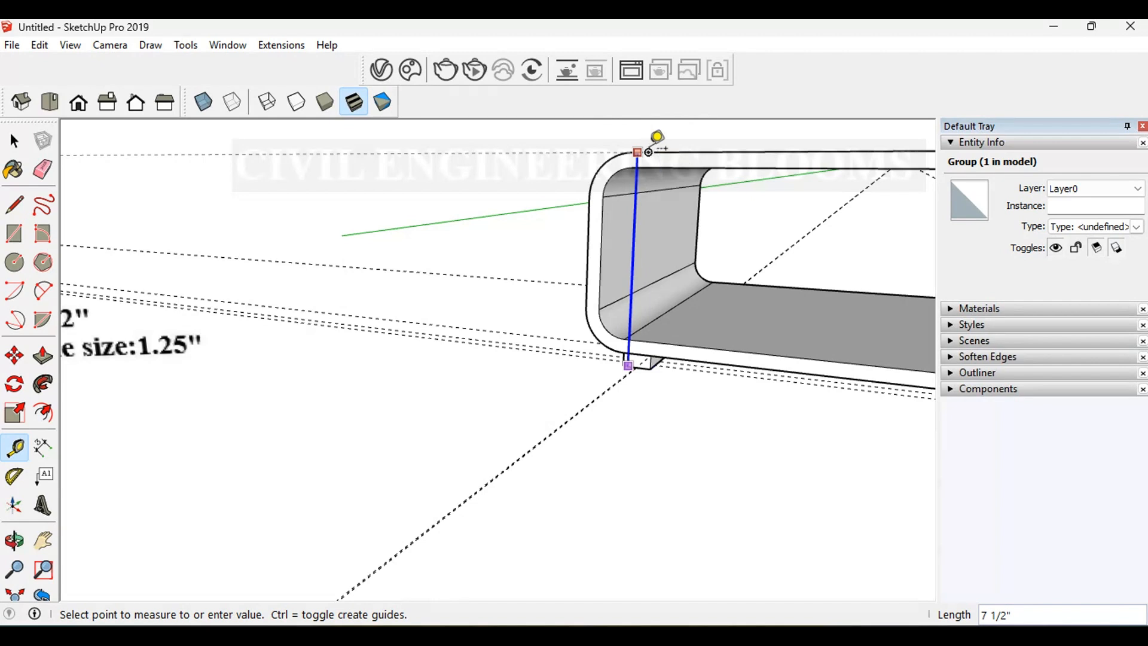
scroll(655, 279, down, 2)
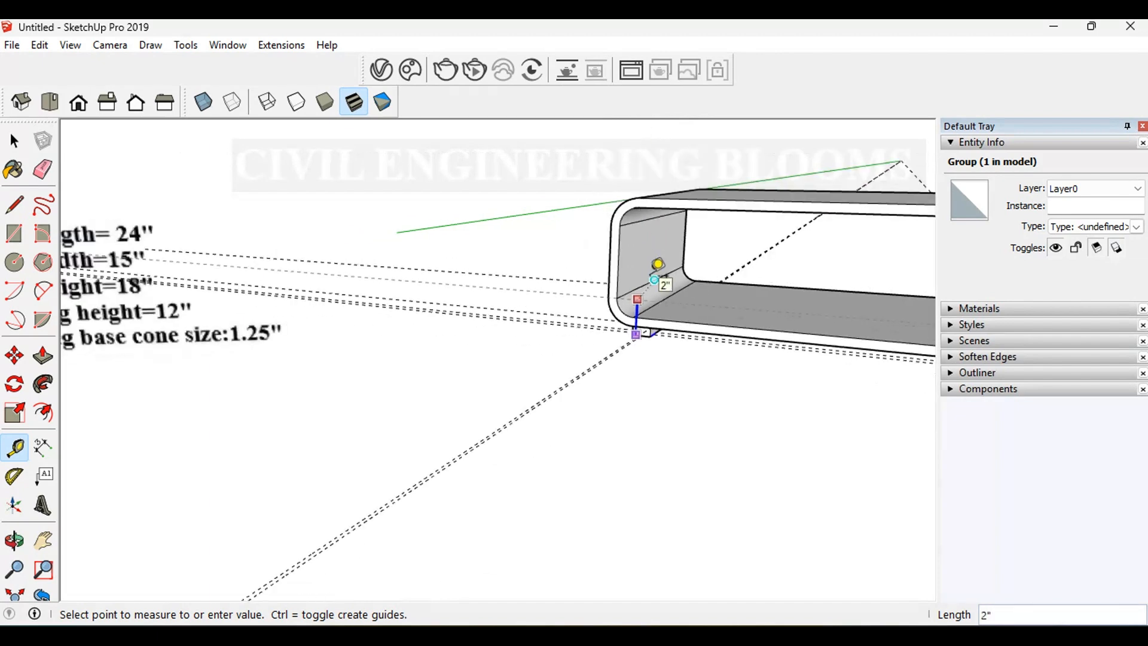
click(655, 278)
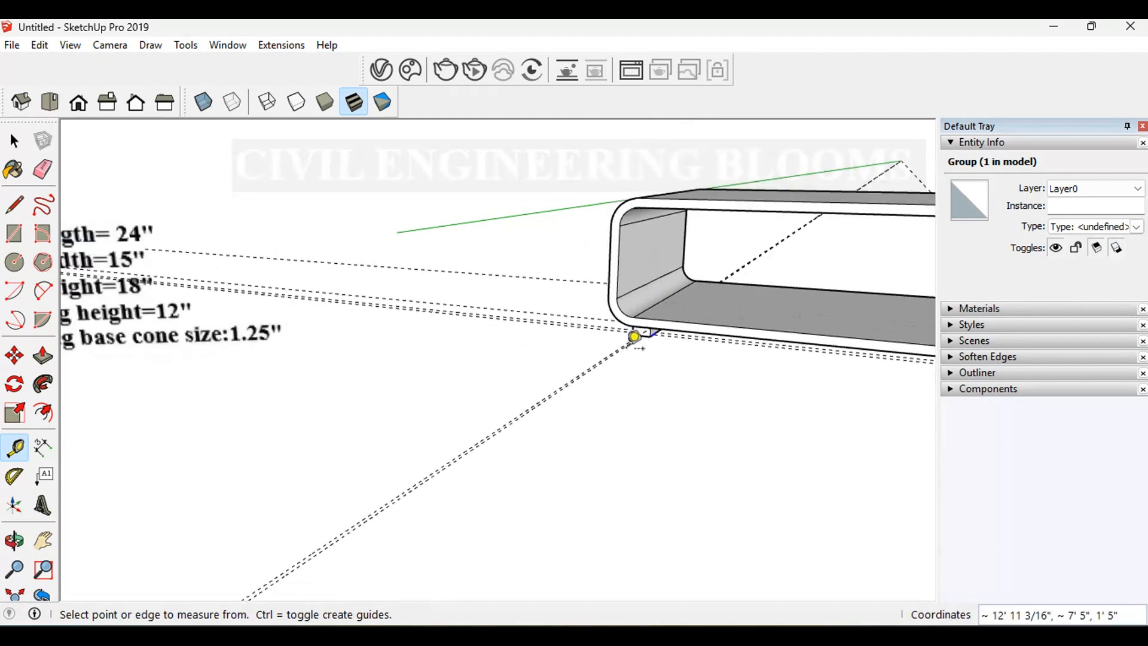
scroll(622, 326, up, 3)
key(space)
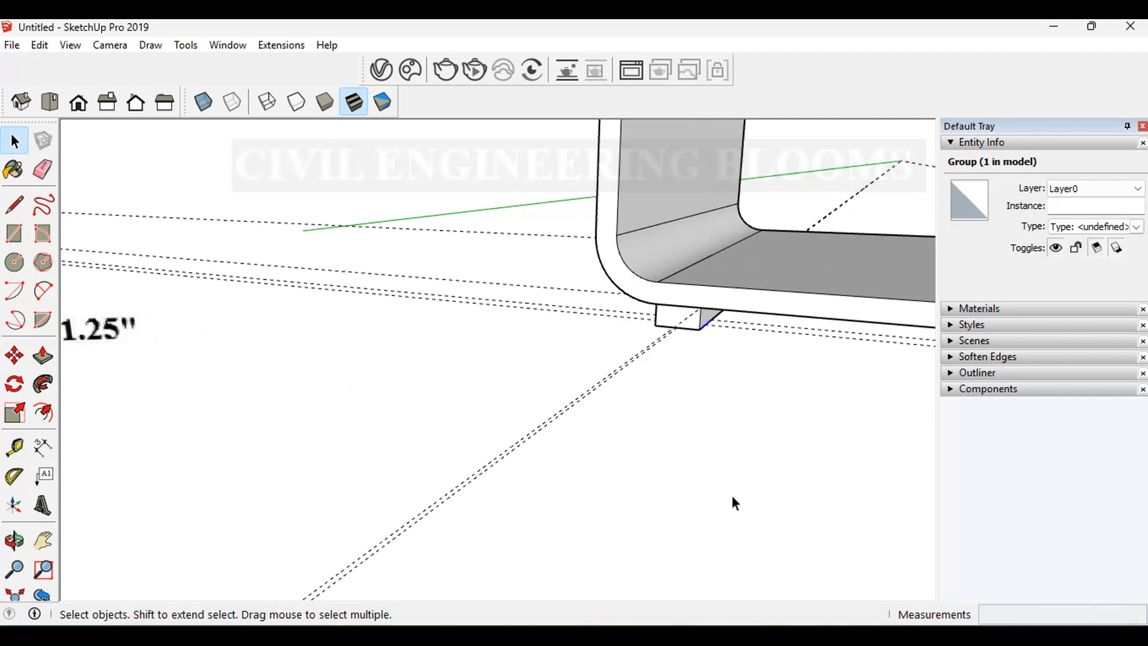
- Open Calculator, subtract 7.5 from 18 to get the leg height, and close it to return to SketchUp
key(super)
text(c)
key(BackSpace)
text(v)
key(BackSpace)
text(calculator)
key(Return)
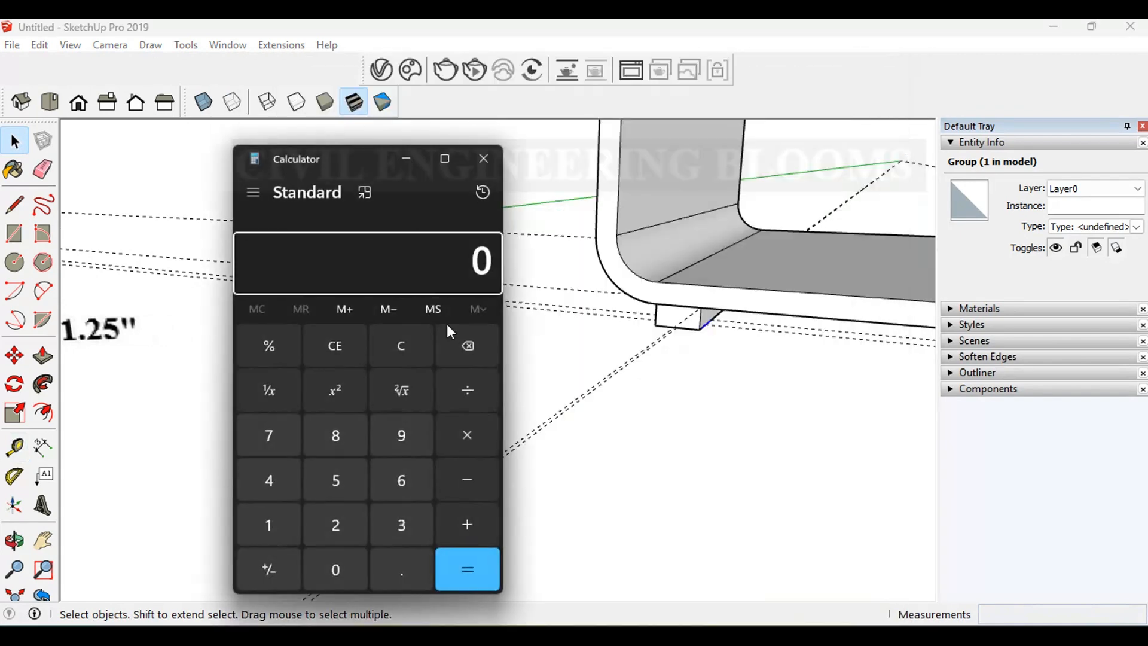
click(275, 521)
click(365, 427)
click(468, 484)
click(298, 446)
click(400, 567)
click(342, 486)
click(466, 559)
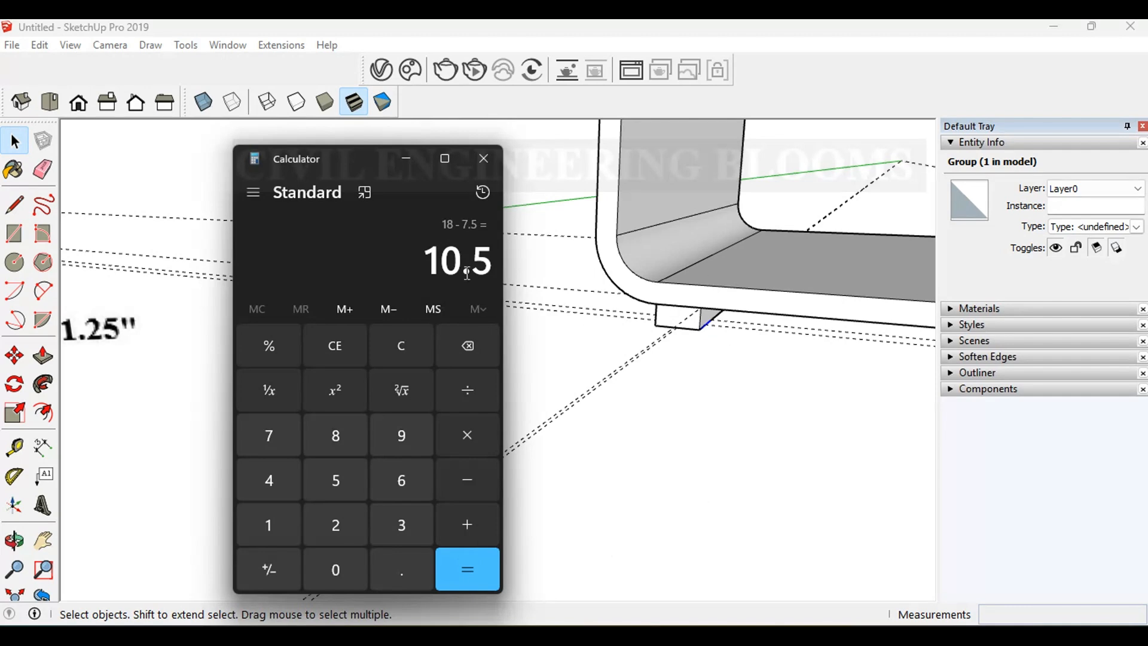
drag(426, 262, 492, 259)
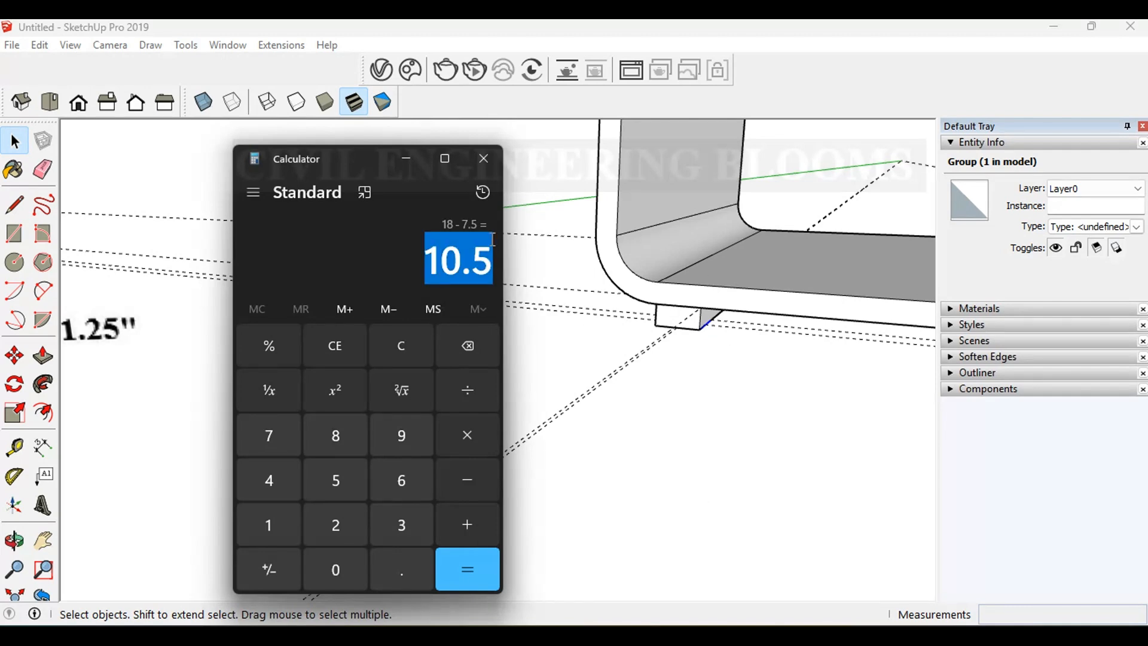
click(492, 156)
- Move the circle group 10.5" straight down from the strip's bottom face
mouse_move(790, 364)
middle_down()
mouse_move(836, 288)
mouse_move(666, 225)
mouse_move(646, 249)
mouse_move(722, 239)
middle_up()
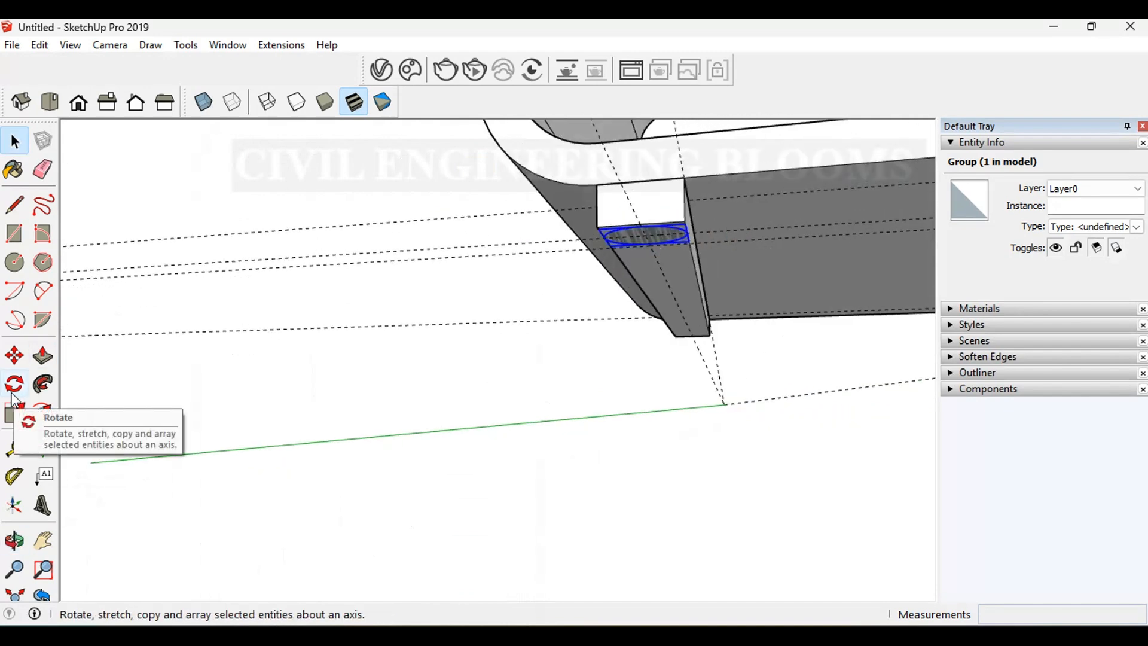
click(14, 356)
scroll(674, 215, up, 3)
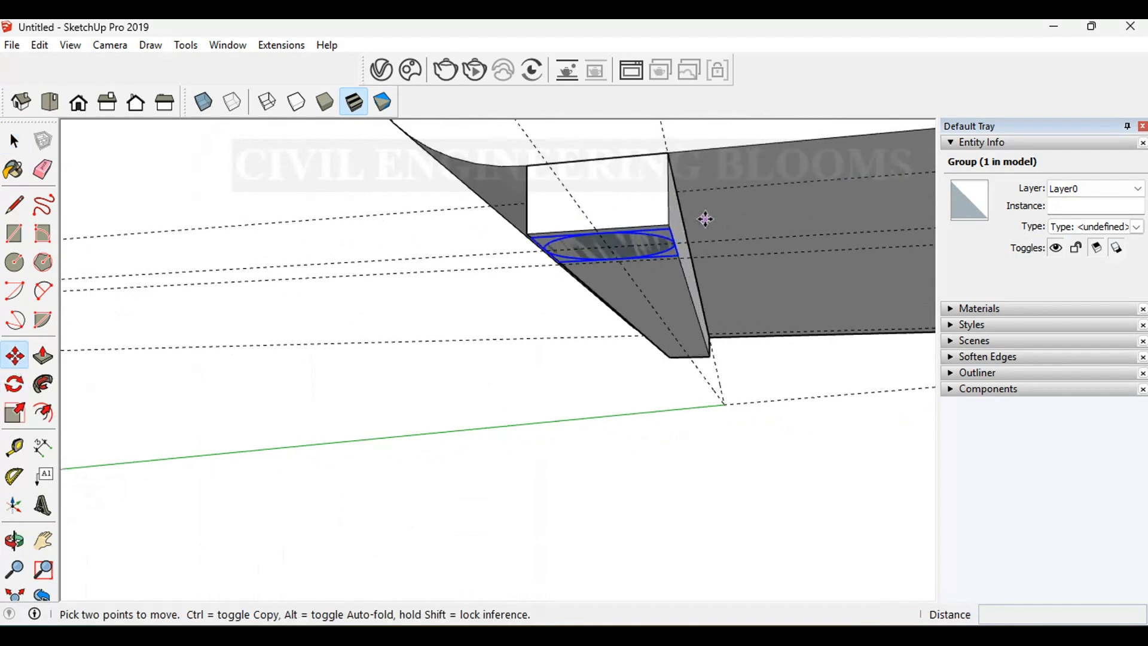
click(609, 246)
key(shift)
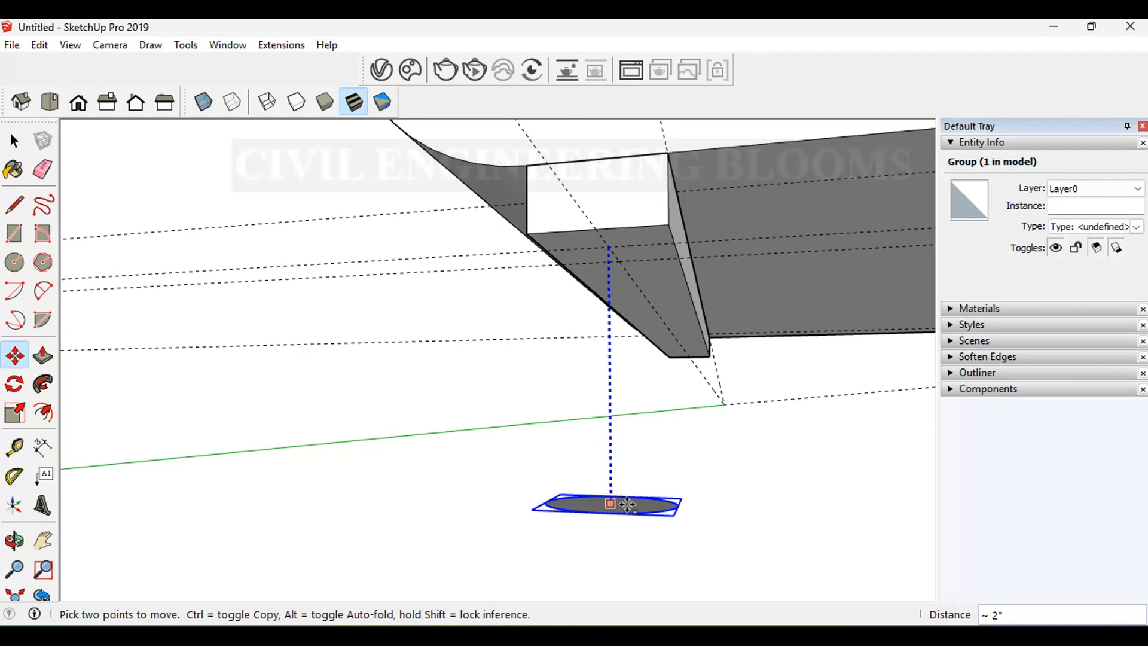
text(10)
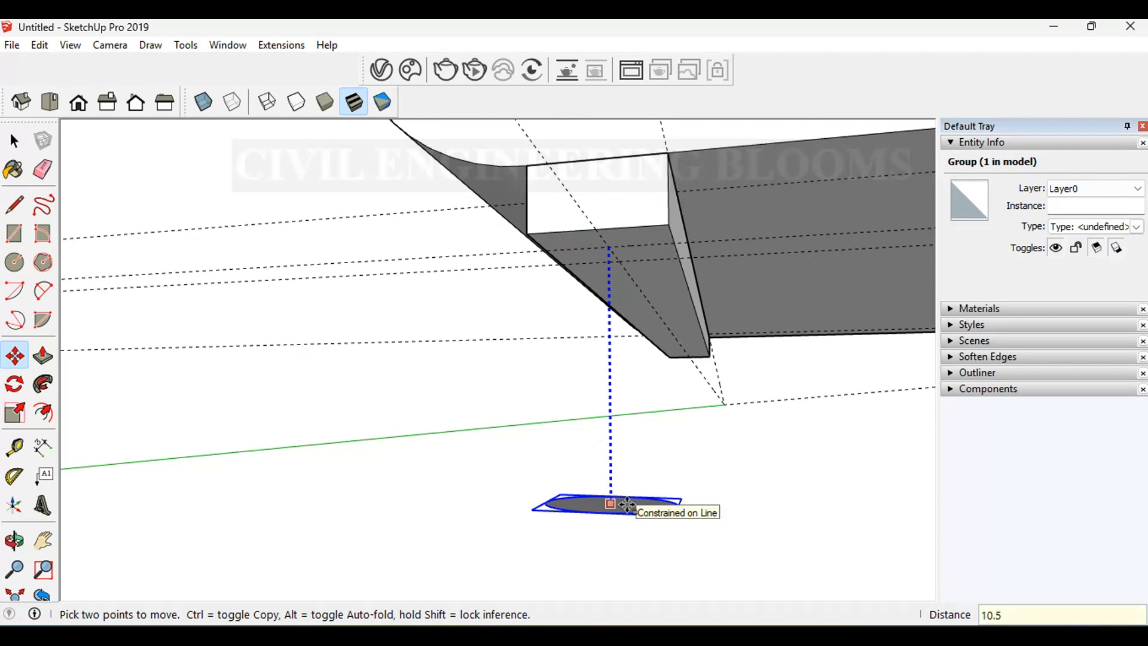
text(.5)
key(Return)
scroll(563, 263, down, 3)
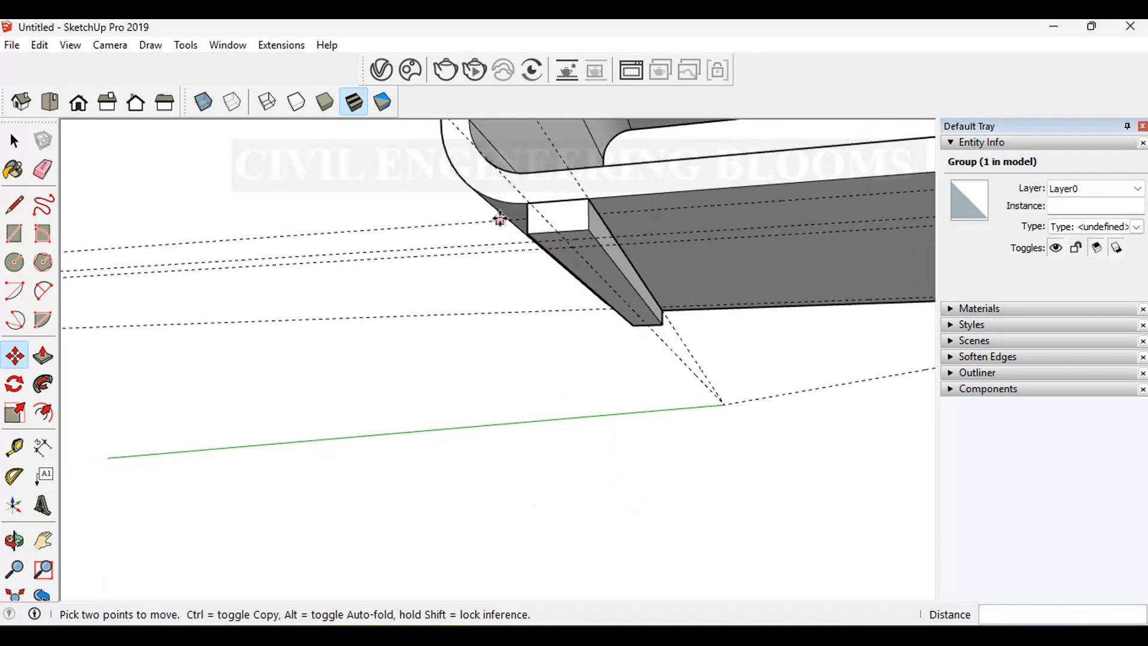
scroll(538, 219, down, 2)
middle_drag(576, 221, 584, 348)
key(space)
- Delete the guide lines running across and along the support strip
scroll(483, 311, down, 2)
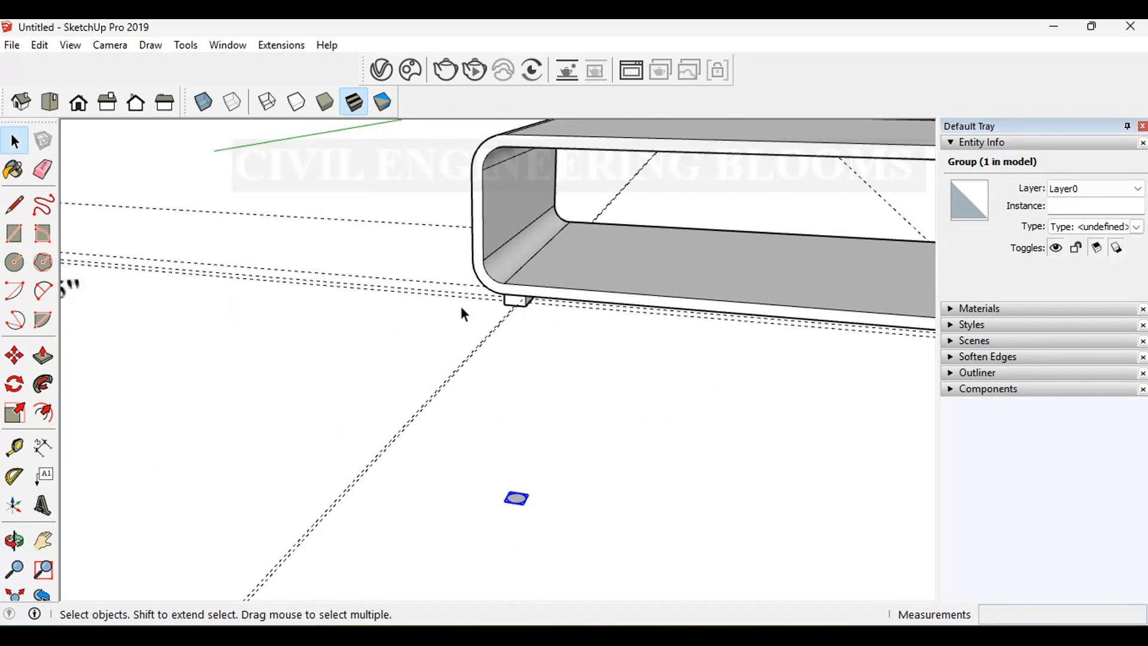
drag(291, 324, 288, 322)
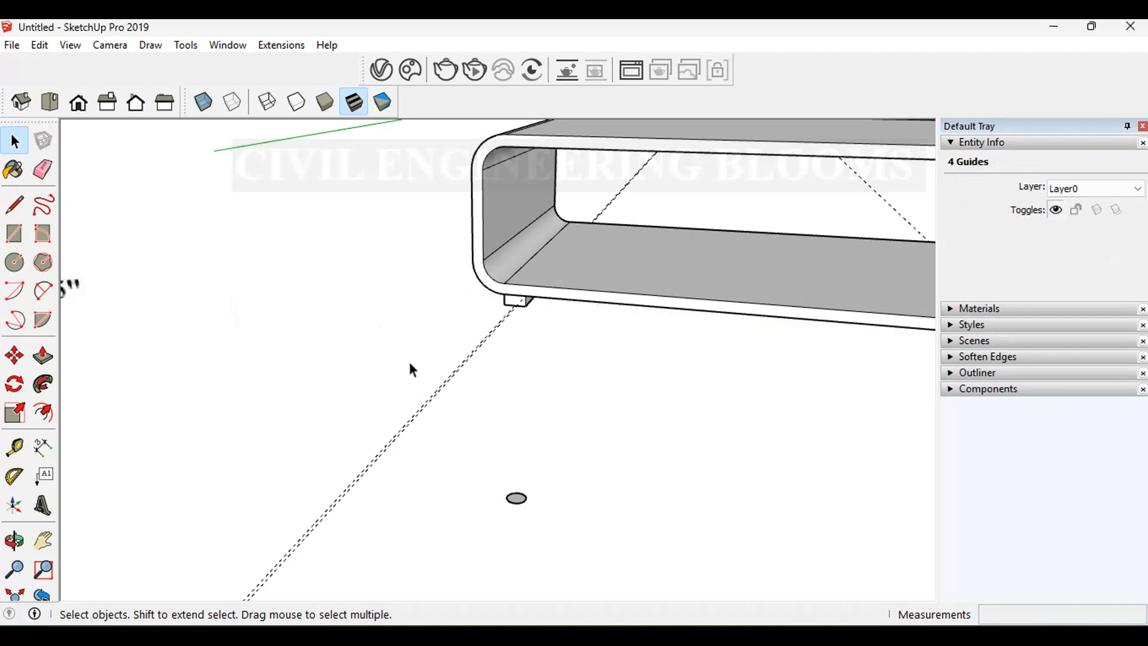
key(Delete)
drag(500, 366, 384, 409)
key(Delete)
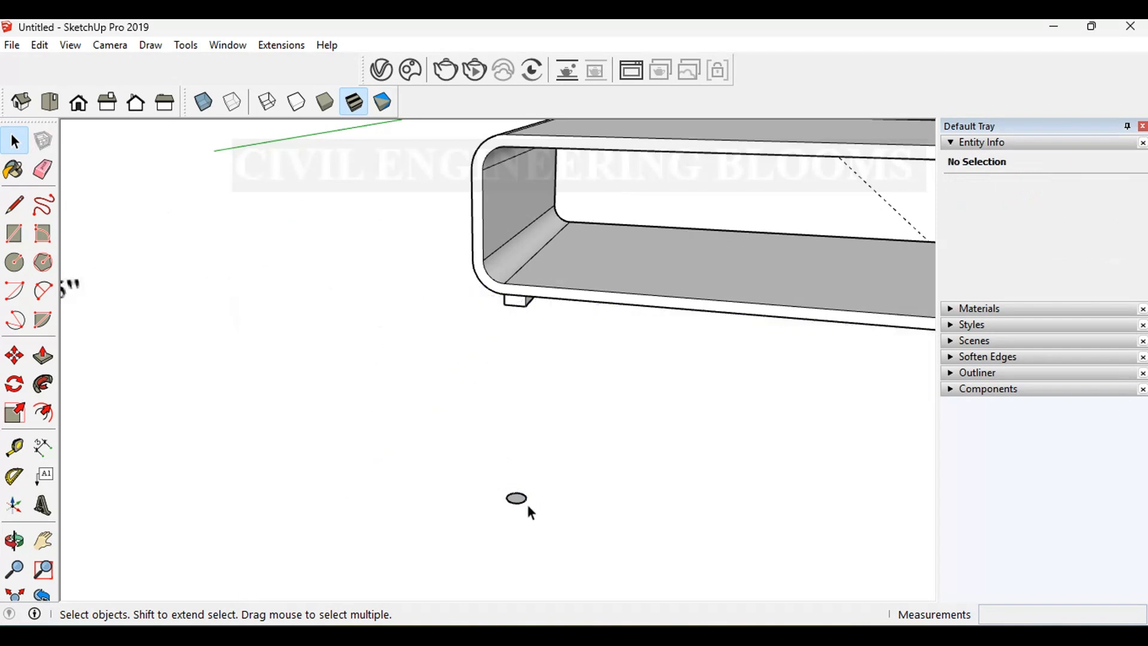
scroll(522, 502, up, 3)
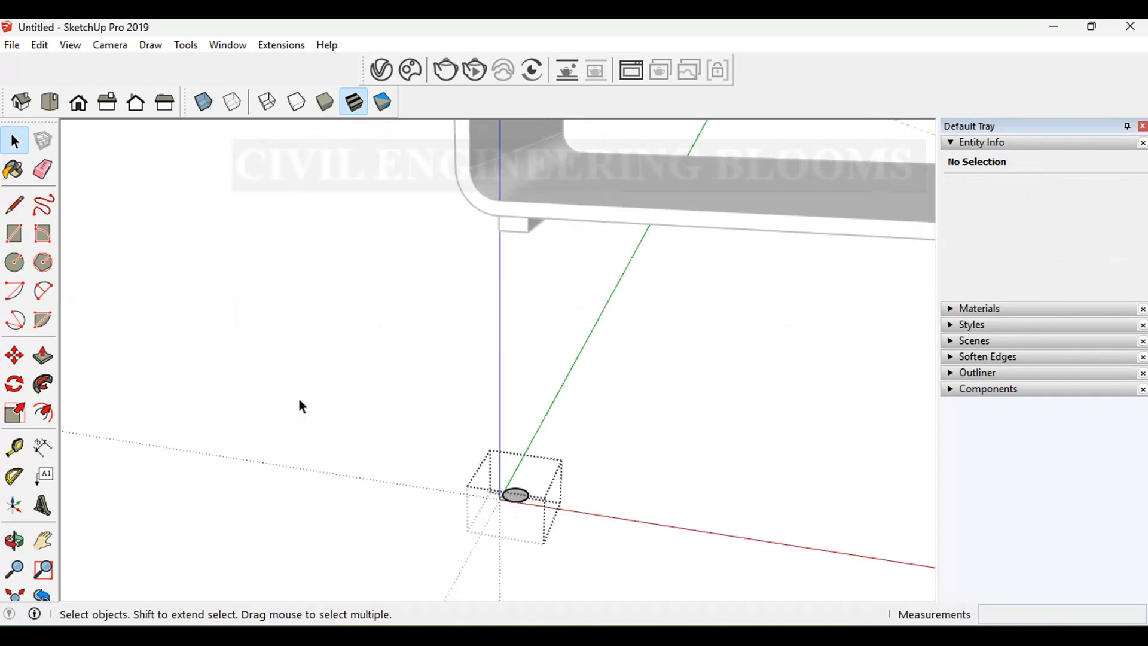
- Try to extrude the leg circle 10.5" up to the underside of the support strip
click(42, 355)
click(518, 497)
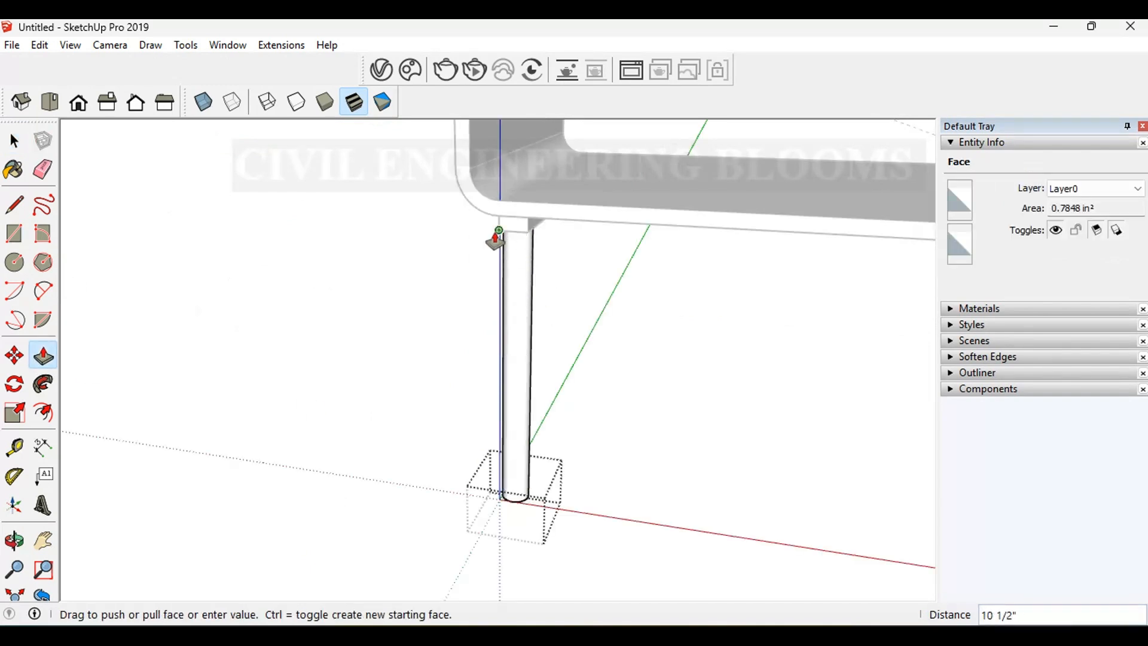
click(499, 239)
middle_drag(500, 251, 525, 414)
key(ctrl+z)
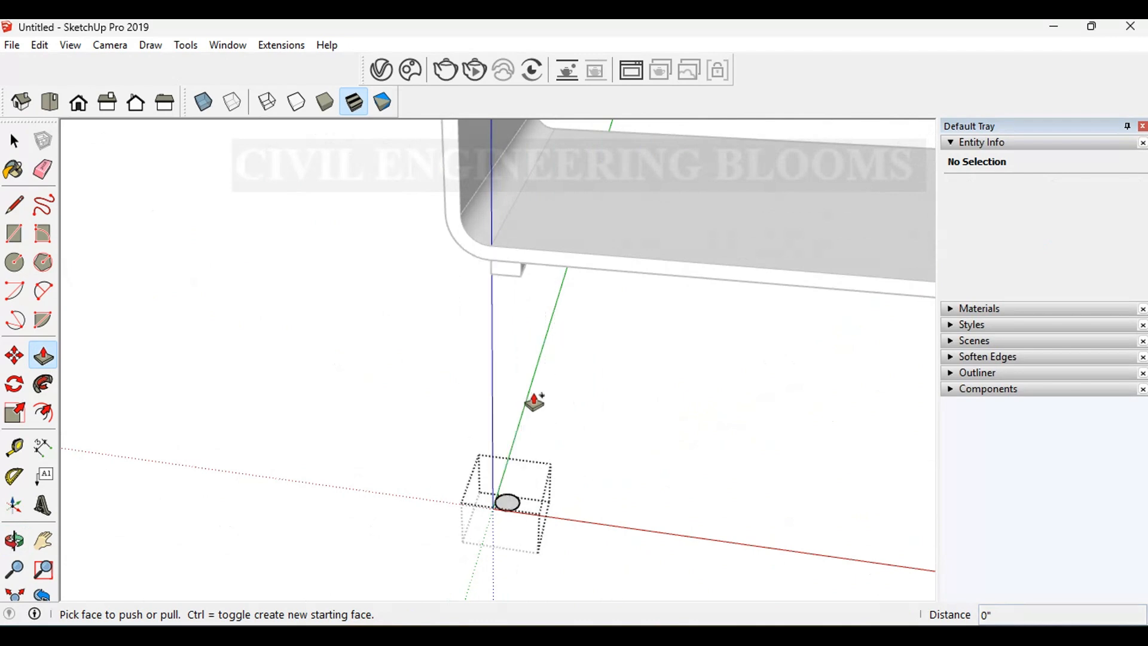
- Try to set the radius of the leg circle to 1/4"
key(space)
scroll(482, 511, up, 3)
scroll(482, 511, up, 2)
click(513, 513)
double_click(513, 518)
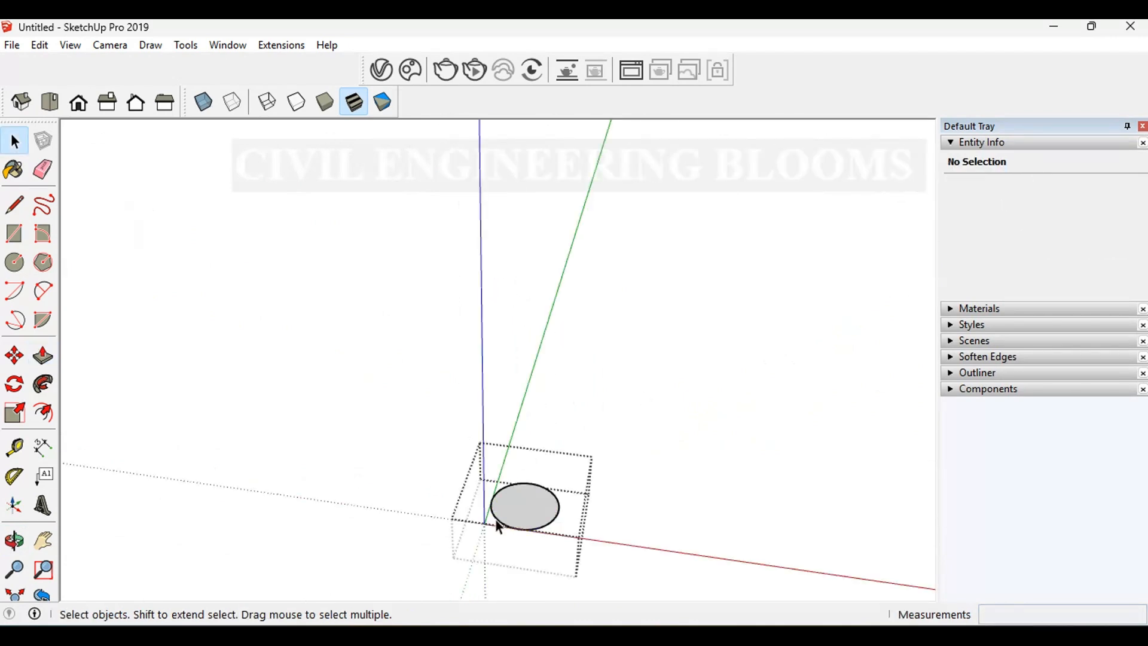
click(496, 518)
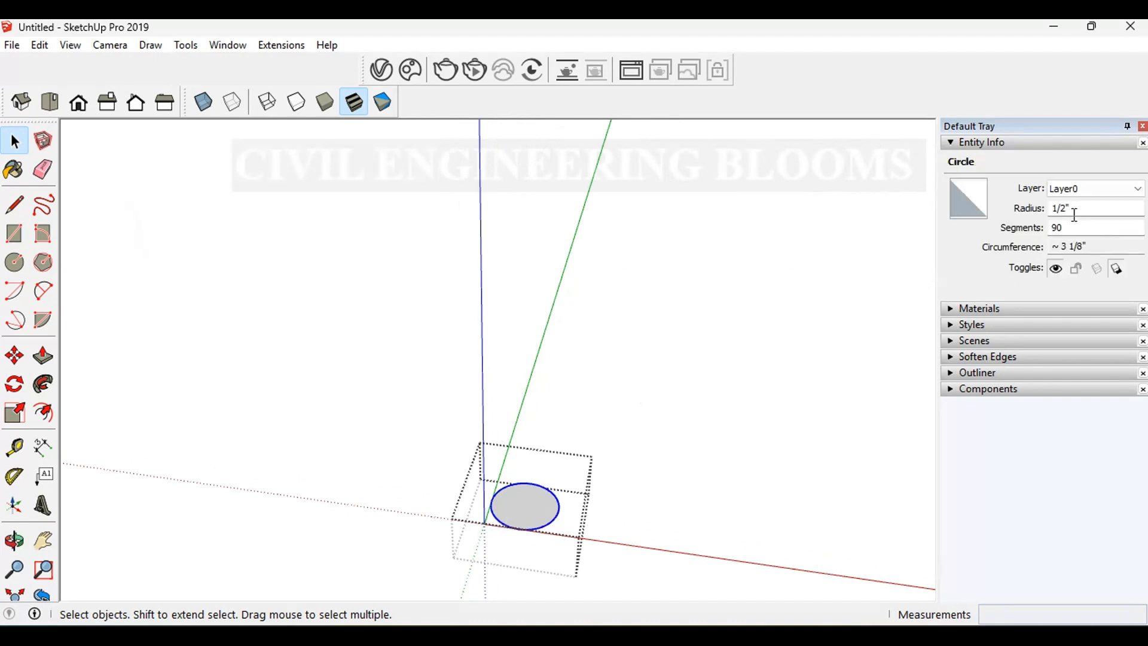
drag(1077, 210, 1027, 216)
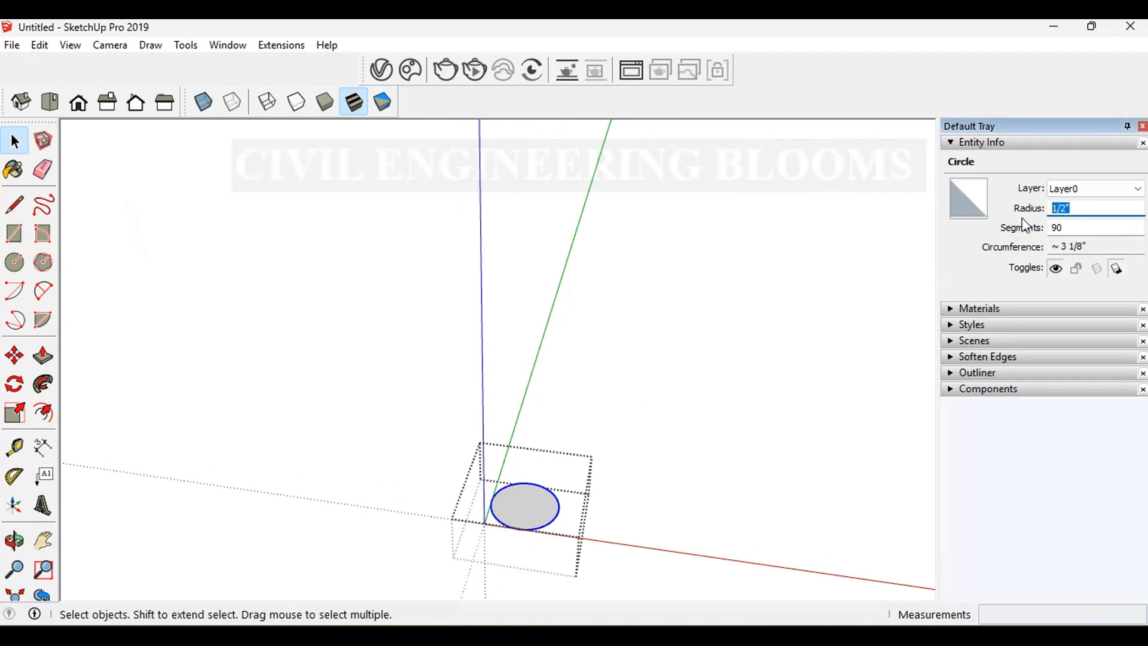
text(1/4)
key(Escape)
click(625, 548)
double_click(526, 525)
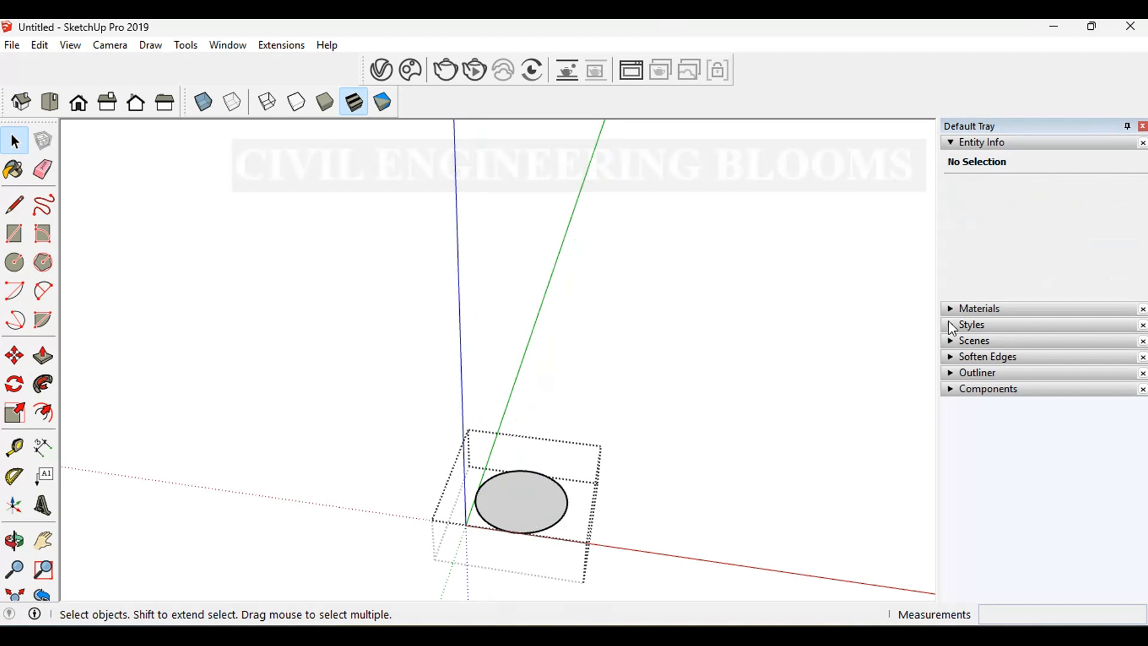
- Extrude the leg circle 10.5" up to the underside of the support strip
click(43, 356)
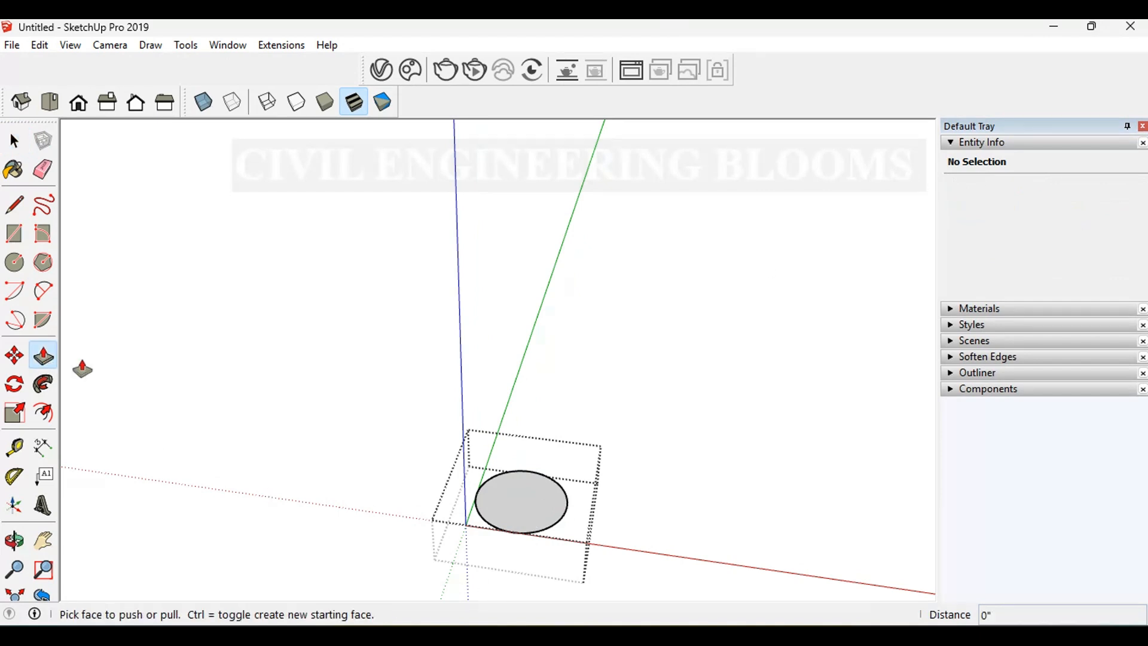
click(549, 508)
scroll(549, 507, down, 4)
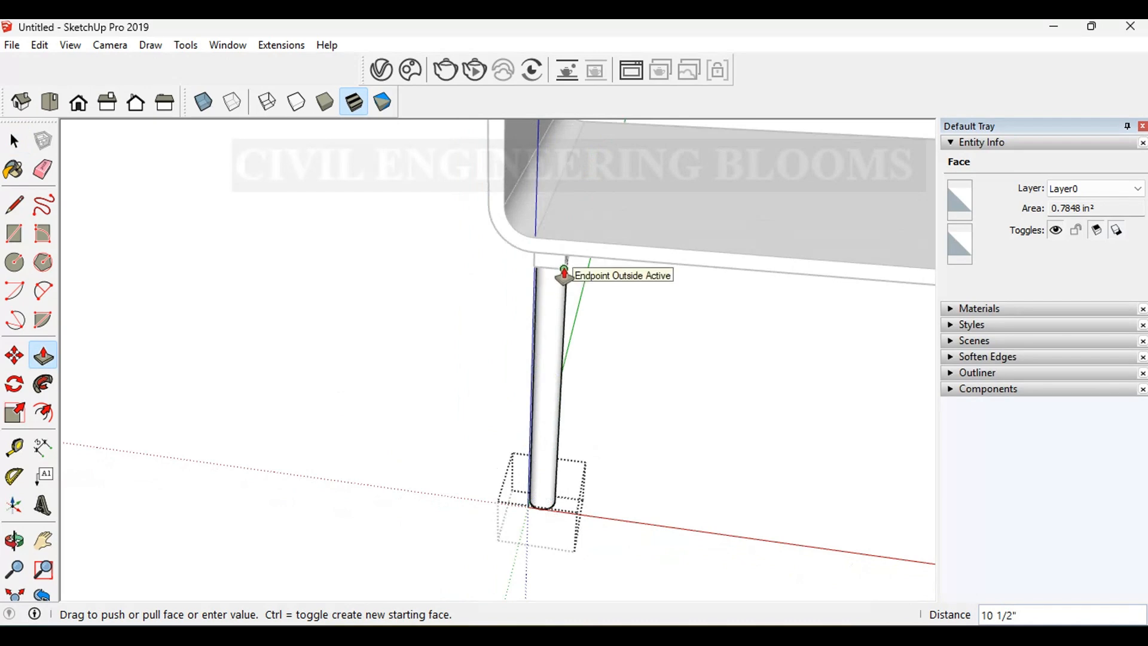
click(564, 275)
- Examine the leg's bottom face and compare the leg with the reference picture and its listed dimensions
middle_drag(621, 482, 579, 390)
scroll(664, 461, up, 2)
middle_drag(666, 464, 679, 382)
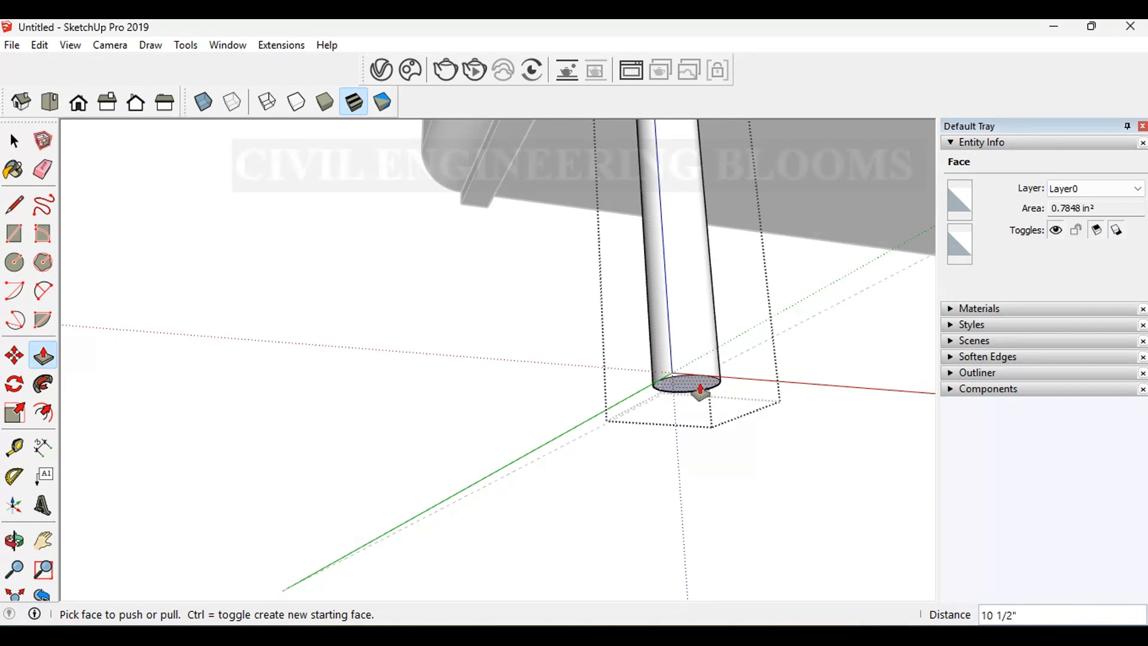
scroll(699, 390, down, 5)
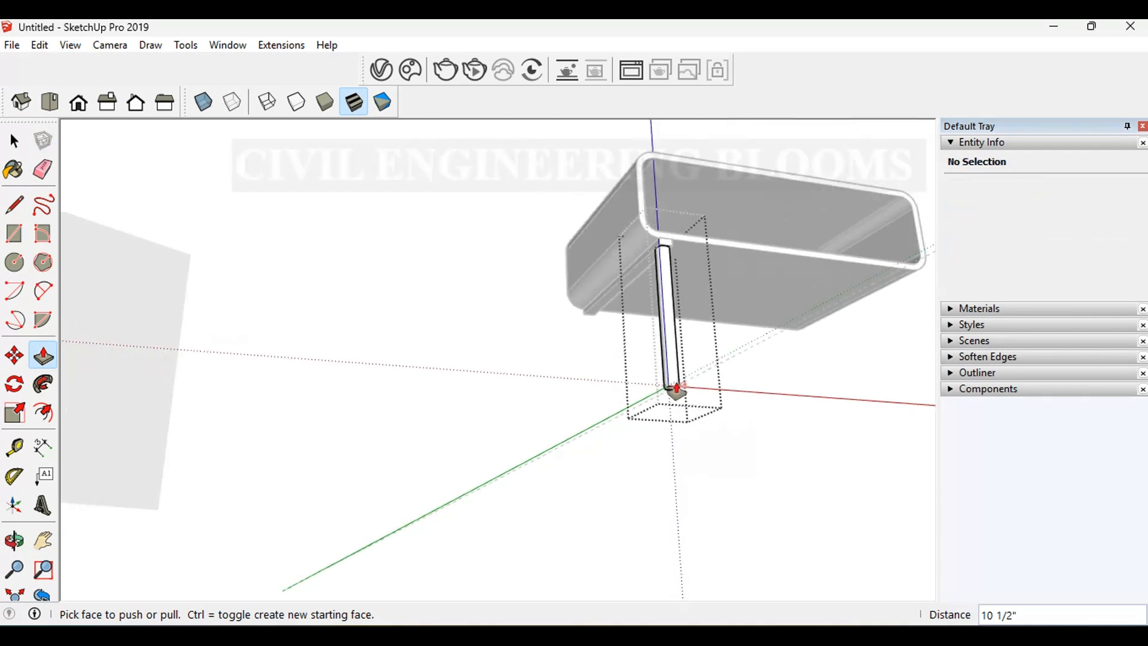
scroll(676, 388, down, 3)
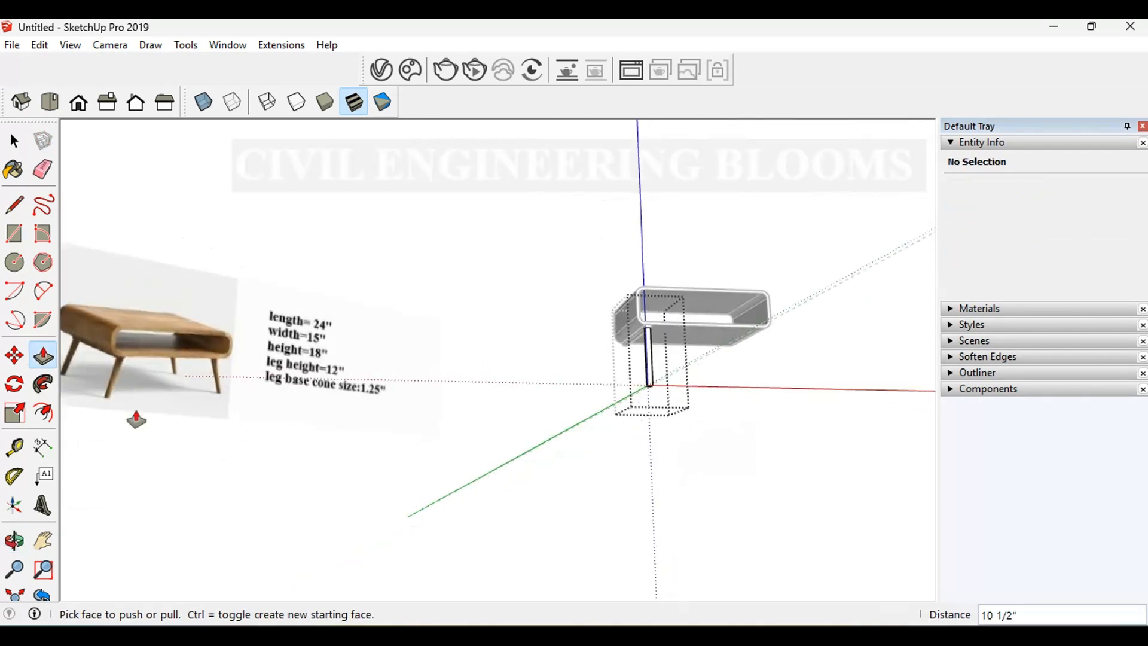
scroll(241, 396, up, 4)
scroll(233, 388, down, 2)
scroll(232, 388, down, 3)
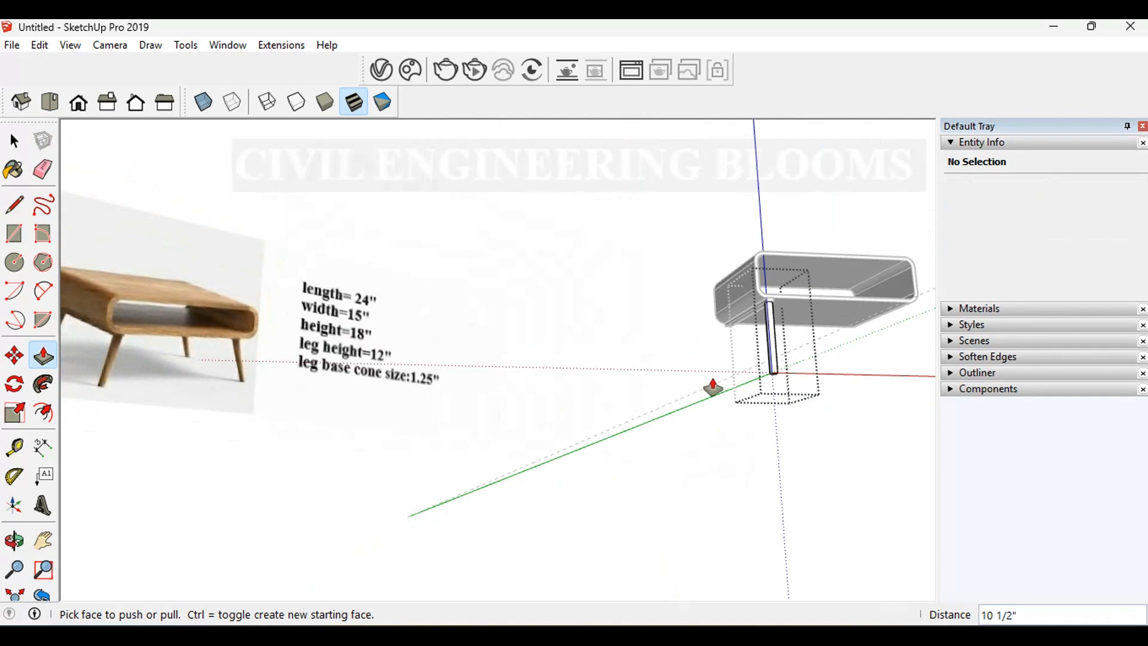
scroll(770, 376, up, 4)
scroll(809, 374, up, 6)
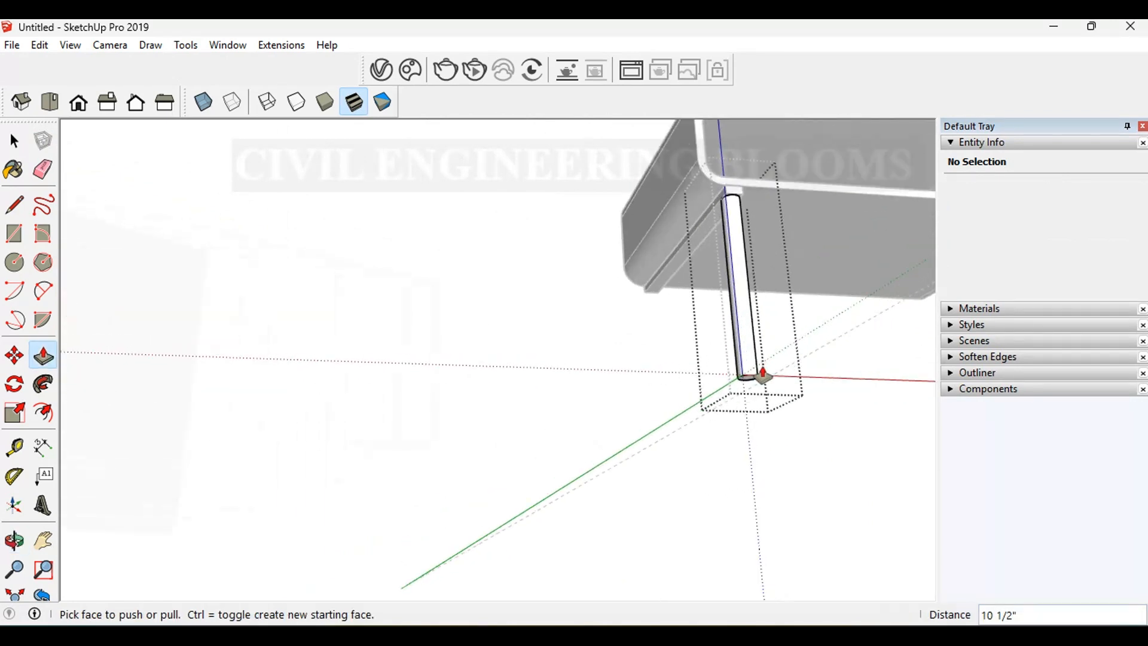
- Try to taper the leg by scaling its bottom face uniformly about the center down to 0.25
key(space)
scroll(754, 385, up, 3)
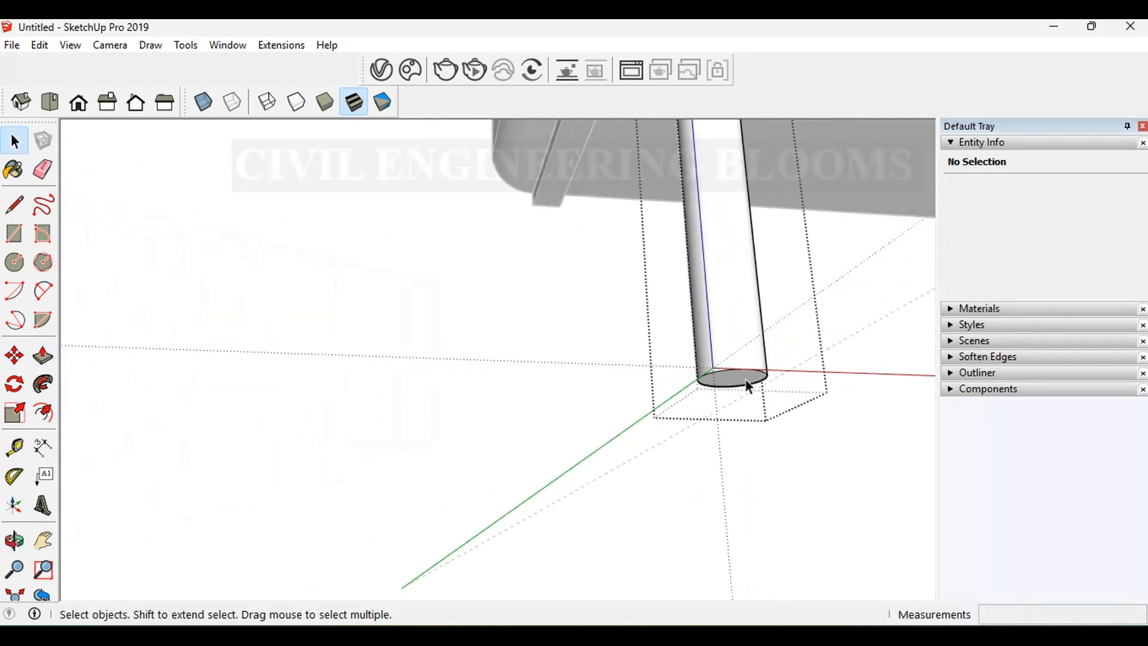
click(746, 381)
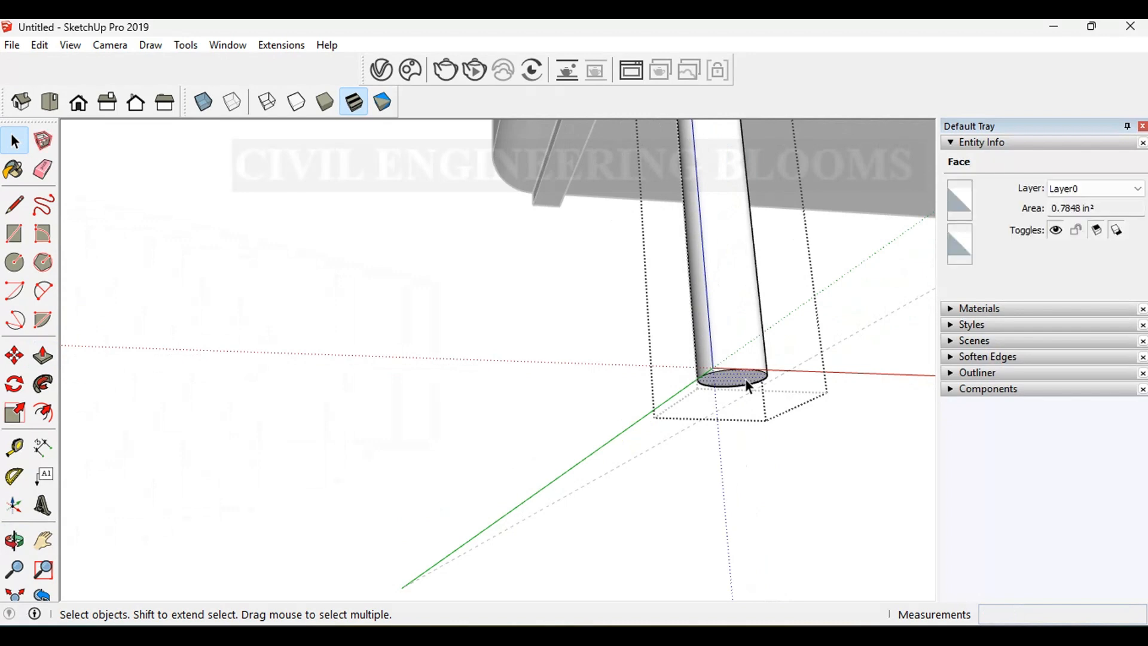
double_click(745, 379)
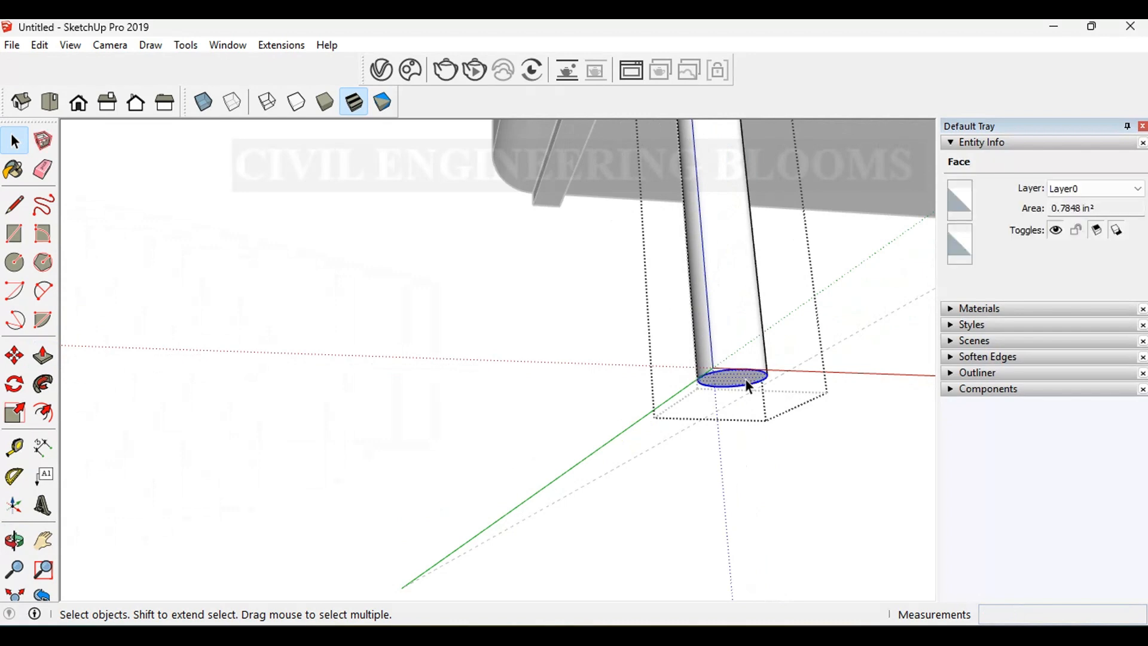
click(13, 419)
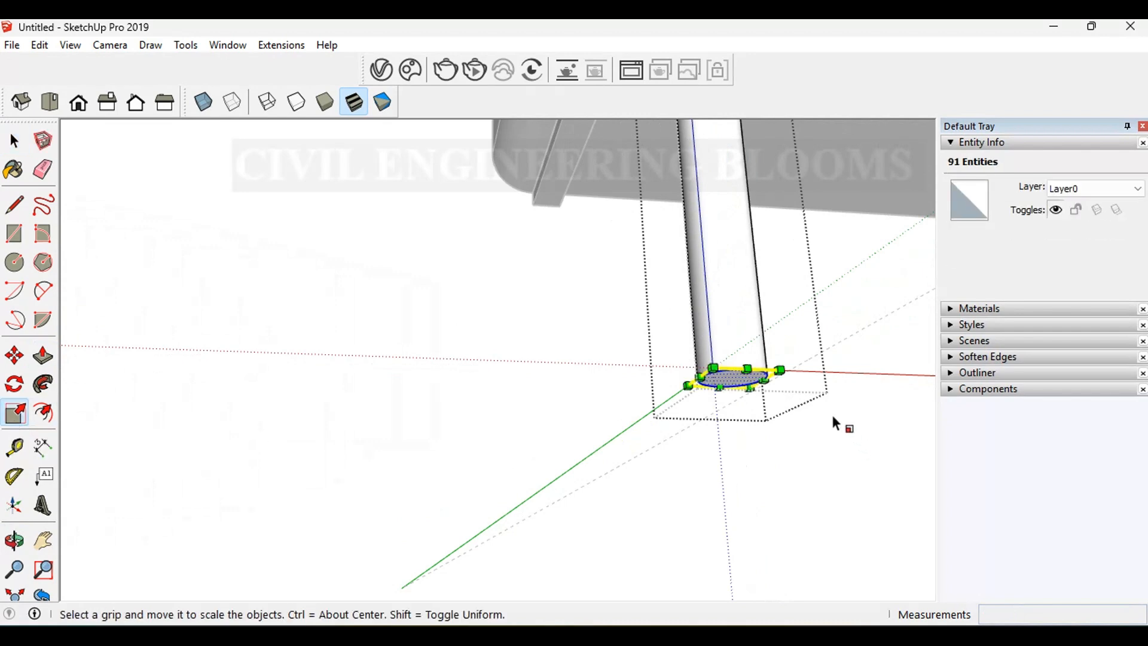
ctrl+scroll(833, 419, up, 2)
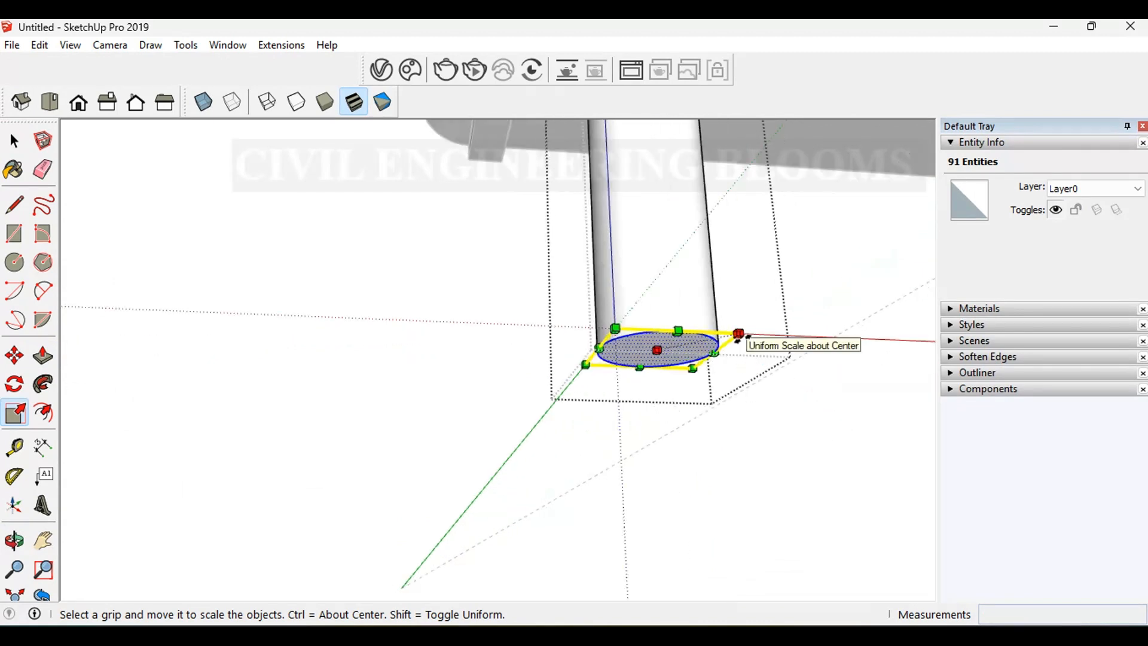
drag(739, 334, 698, 347)
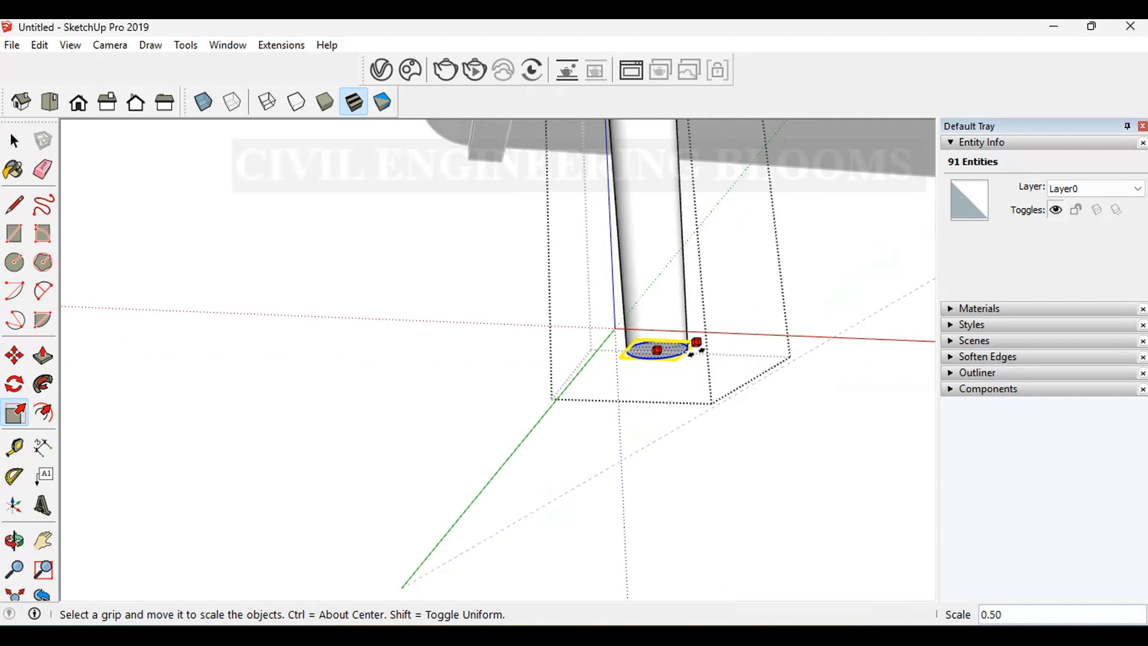
scroll(699, 350, up, 4)
drag(699, 350, 631, 353)
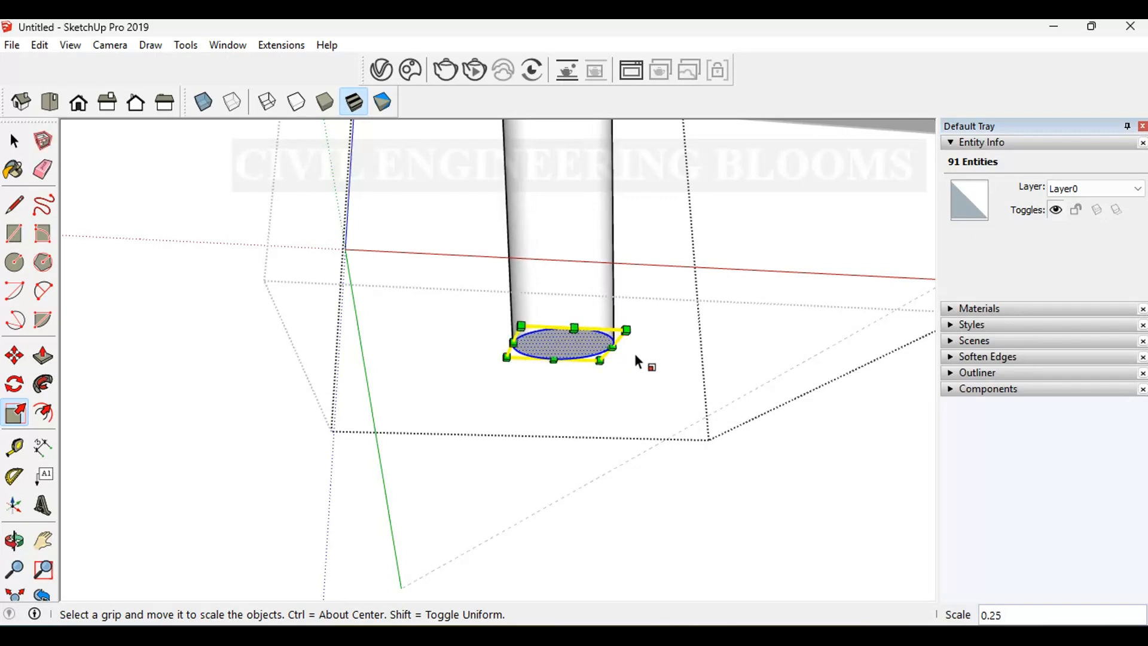
key(space)
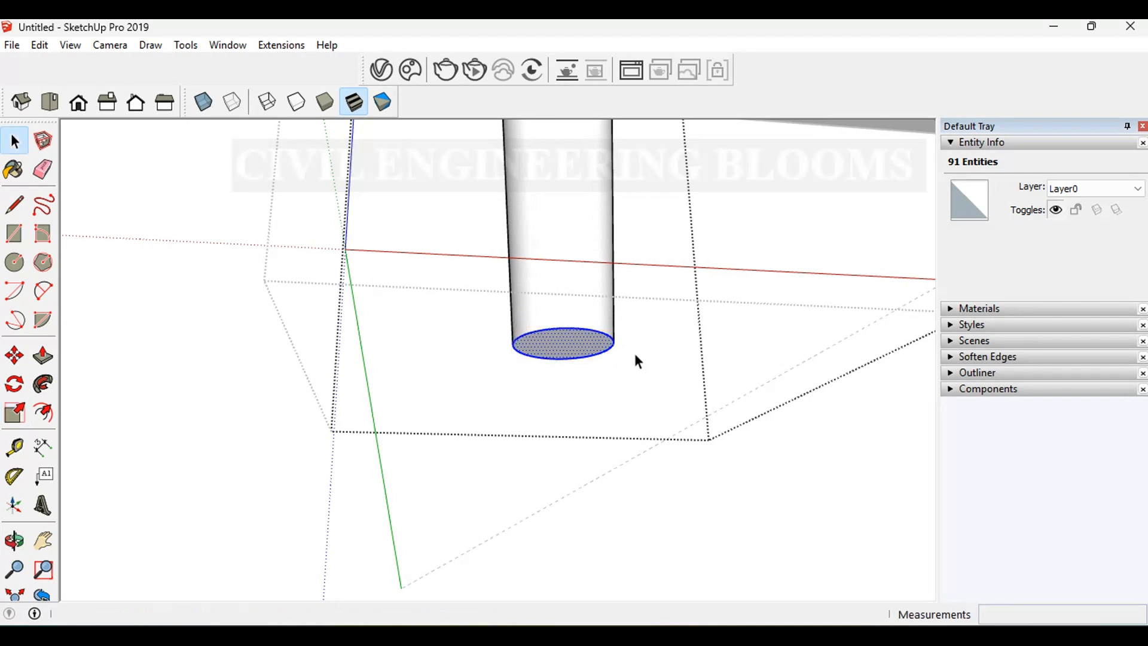
- Leave the leg group, examine the taper against the table body, and undo the scaling of the bottom face
scroll(635, 356, down, 5)
middle_drag(614, 328, 710, 436)
scroll(710, 436, up, 5)
click(733, 385)
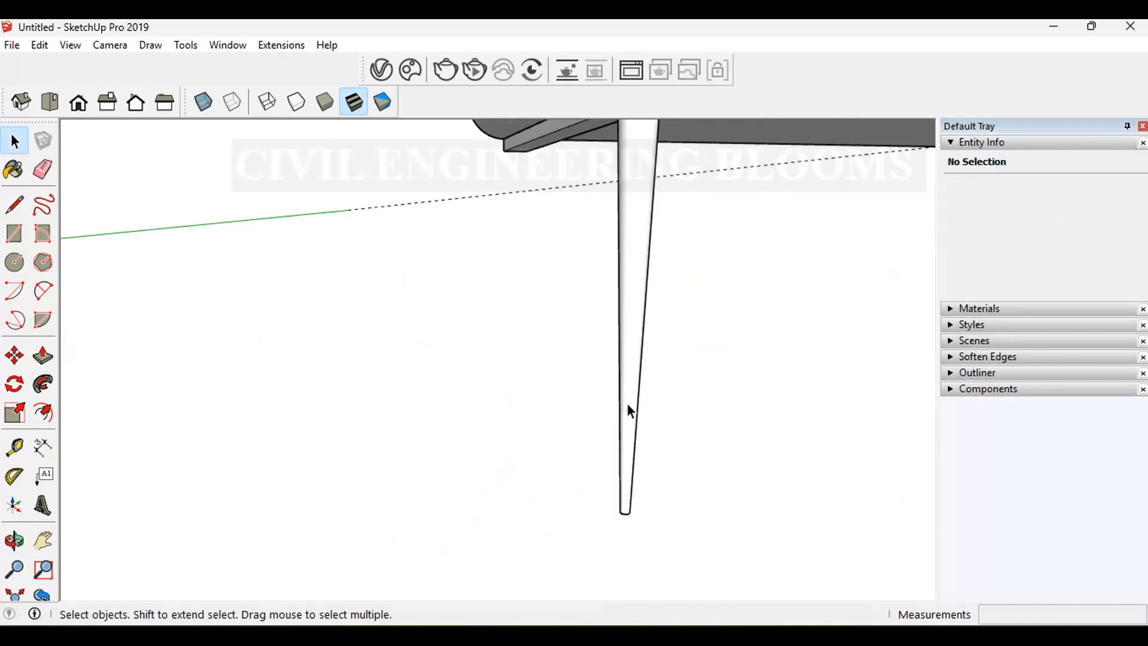
scroll(522, 438, down, 5)
mouse_move(523, 439)
middle_down()
mouse_move(707, 407)
mouse_move(486, 468)
mouse_move(754, 454)
mouse_move(773, 260)
middle_up()
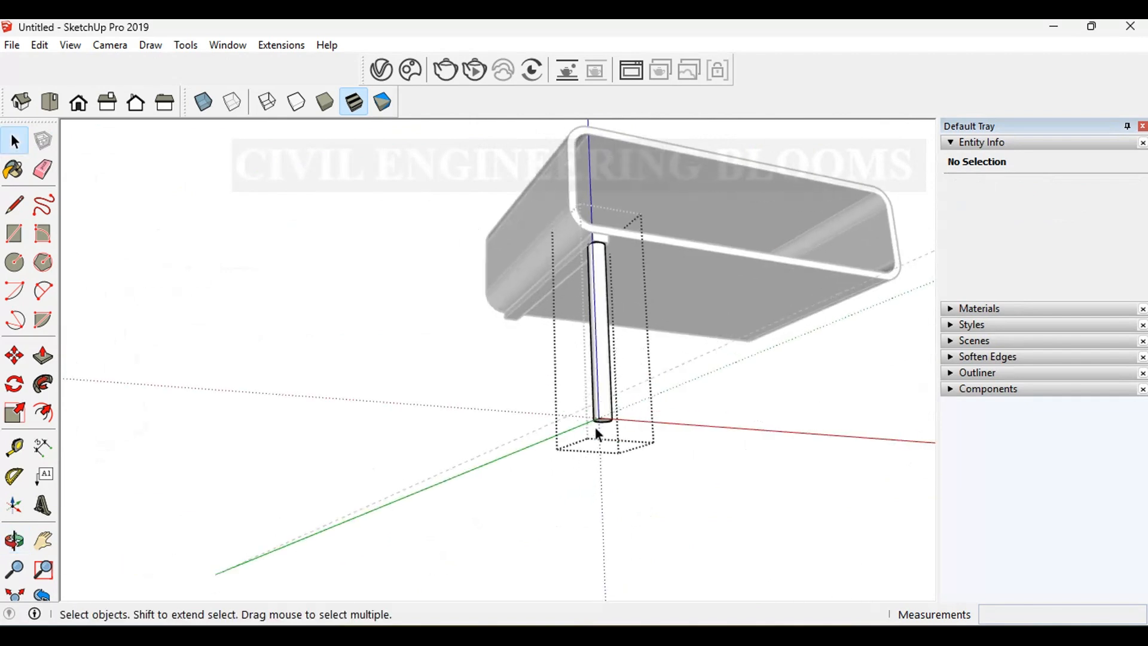
- Scale the leg's bottom face down uniformly about its center to taper the leg, and leave the group
middle_drag(577, 418, 616, 380)
scroll(607, 375, up, 3)
scroll(608, 374, up, 2)
double_click(613, 397)
click(24, 419)
mouse_move(663, 395)
mouse_down()
mouse_move(629, 398)
mouse_move(658, 394)
mouse_move(648, 398)
mouse_up()
key(space)
click(759, 469)
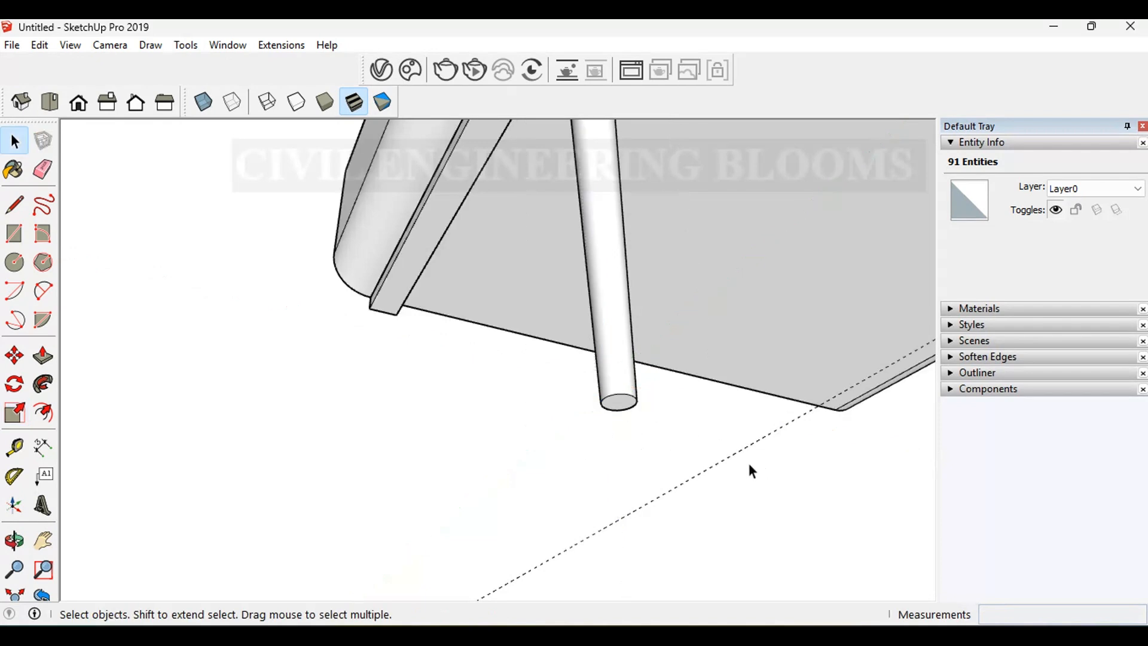
- Copy the tapered leg along the support strip to its opposite end, about 1' 1 7/8" away
scroll(464, 366, down, 2)
middle_drag(627, 320, 487, 484)
scroll(354, 442, down, 2)
middle_drag(354, 442, 418, 479)
click(372, 473)
middle_drag(334, 436, 558, 418)
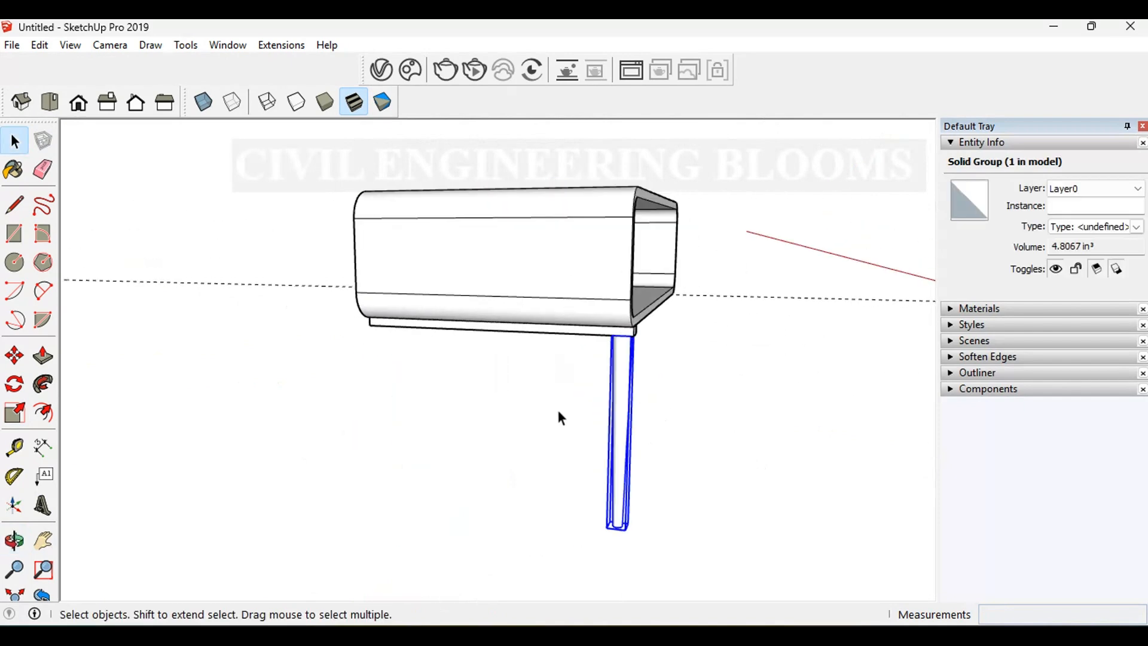
click(13, 356)
middle_drag(508, 356, 819, 305)
scroll(606, 335, up, 6)
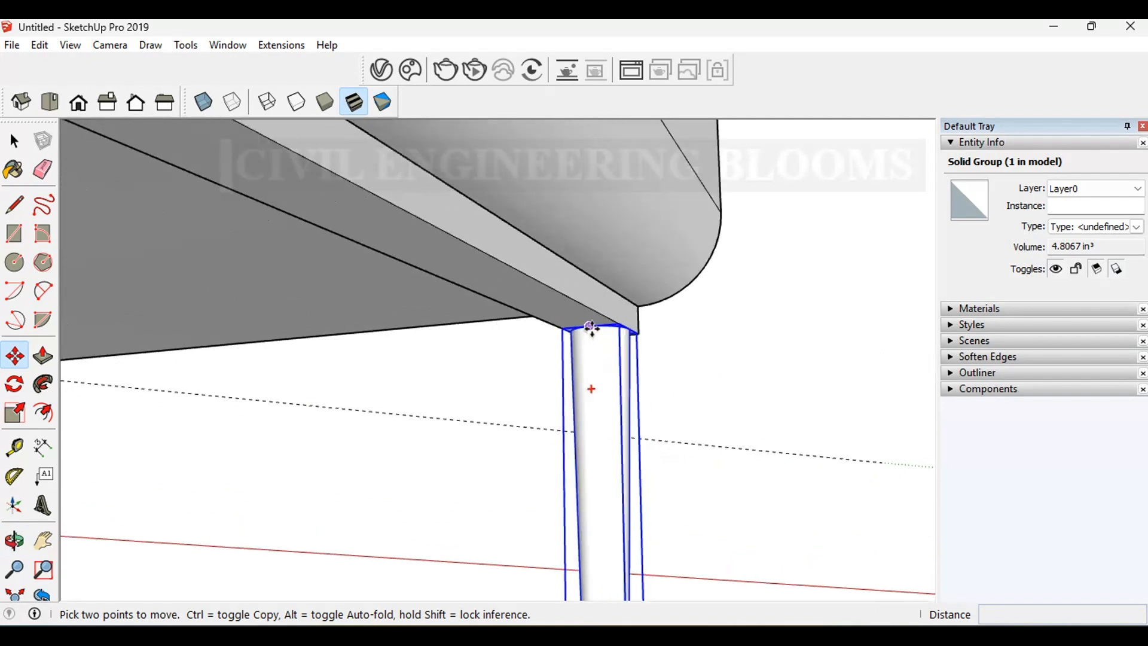
scroll(588, 326, up, 3)
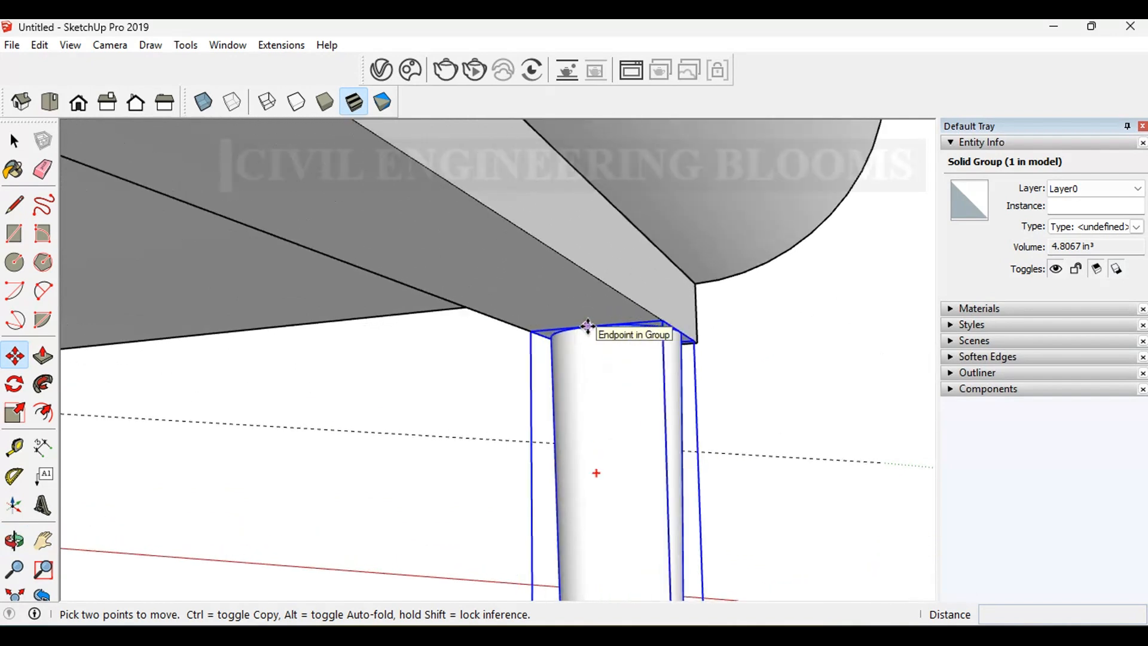
click(588, 326)
key(Left)
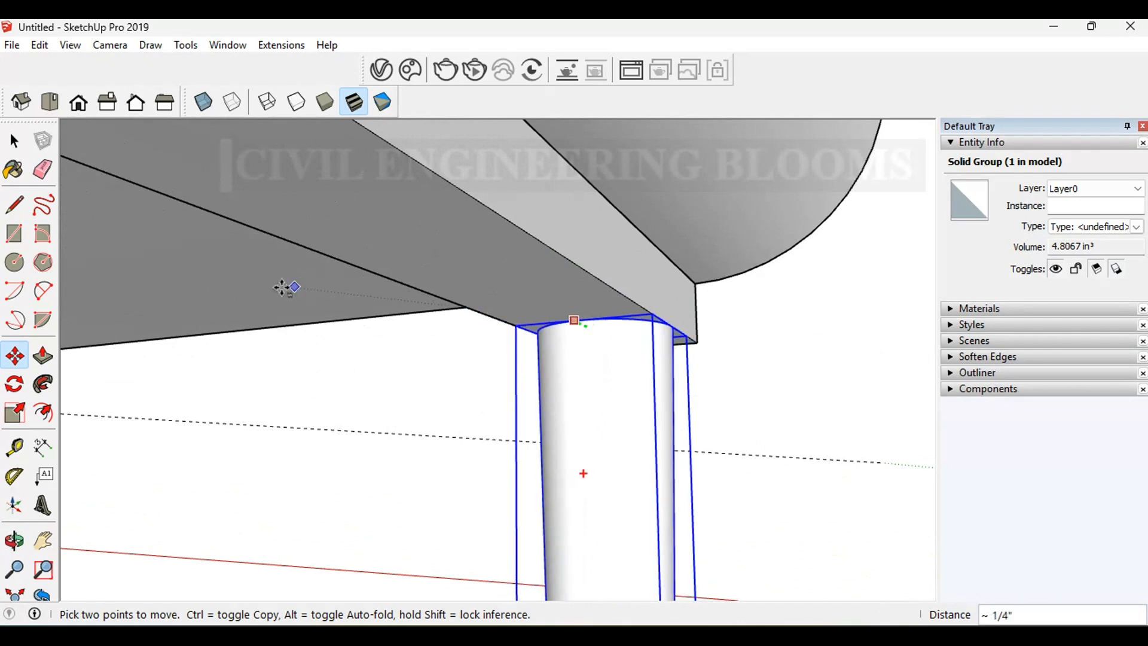
scroll(322, 320, down, 2)
scroll(717, 339, down, 3)
middle_drag(779, 343, 730, 418)
key(ctrl)
scroll(604, 347, down, 3)
middle_drag(604, 347, 634, 353)
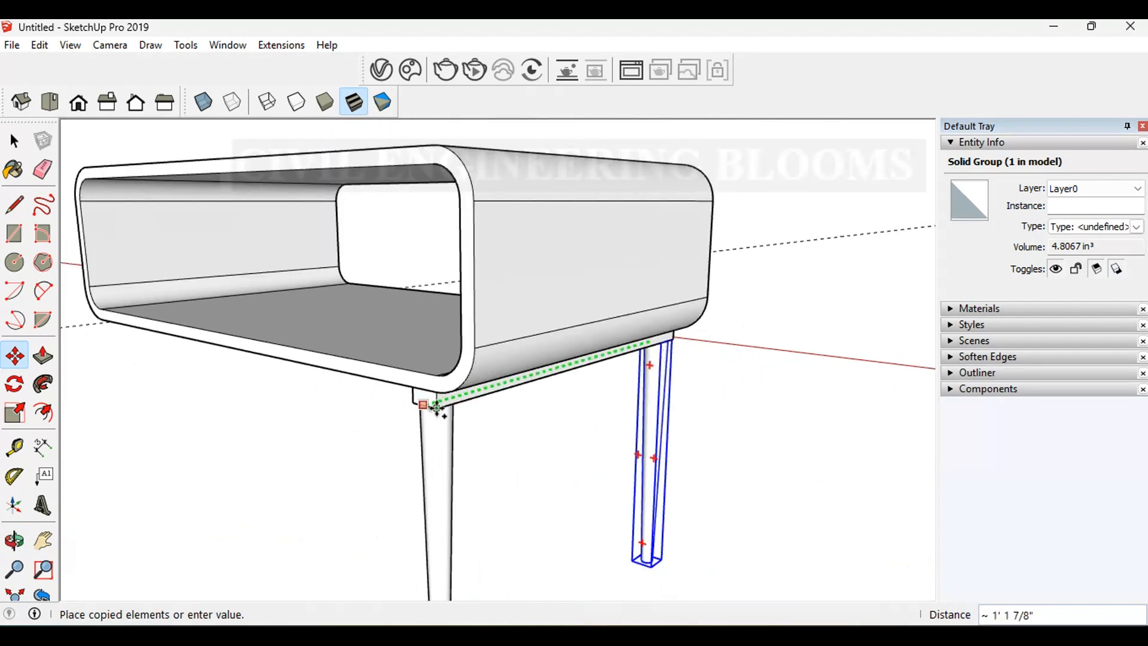
click(438, 409)
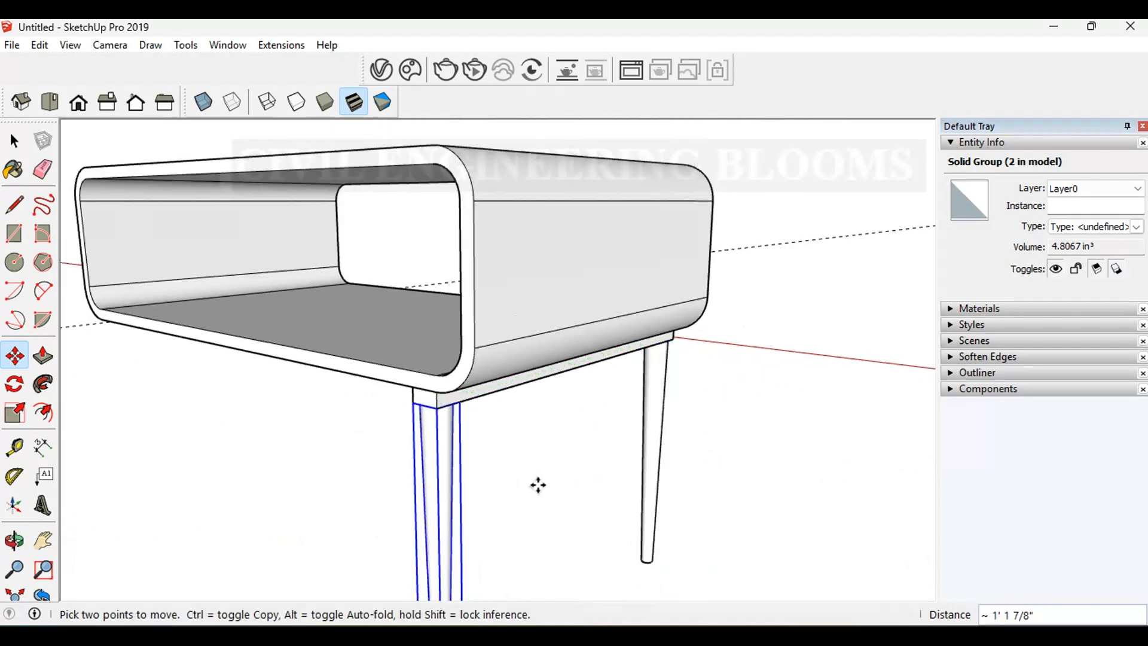
key(space)
- Copy the support strip together with its two tapered legs 1' 9" along the red axis to the opposite end of the table's underside
middle_drag(553, 459, 680, 316)
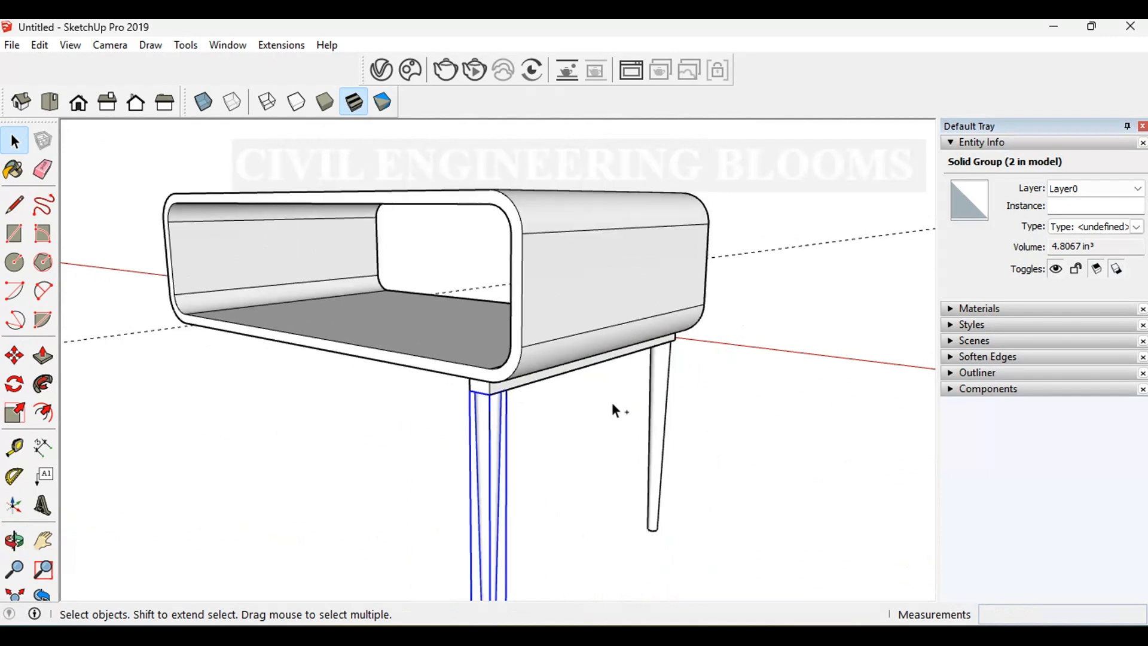
shift+click(659, 388)
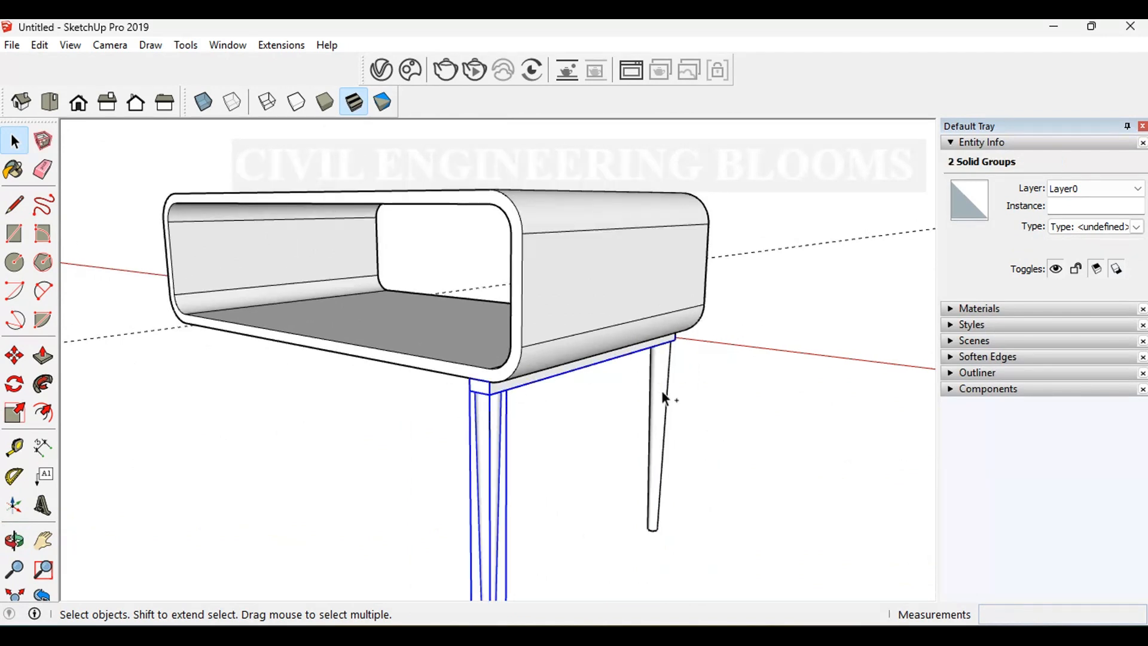
click(14, 356)
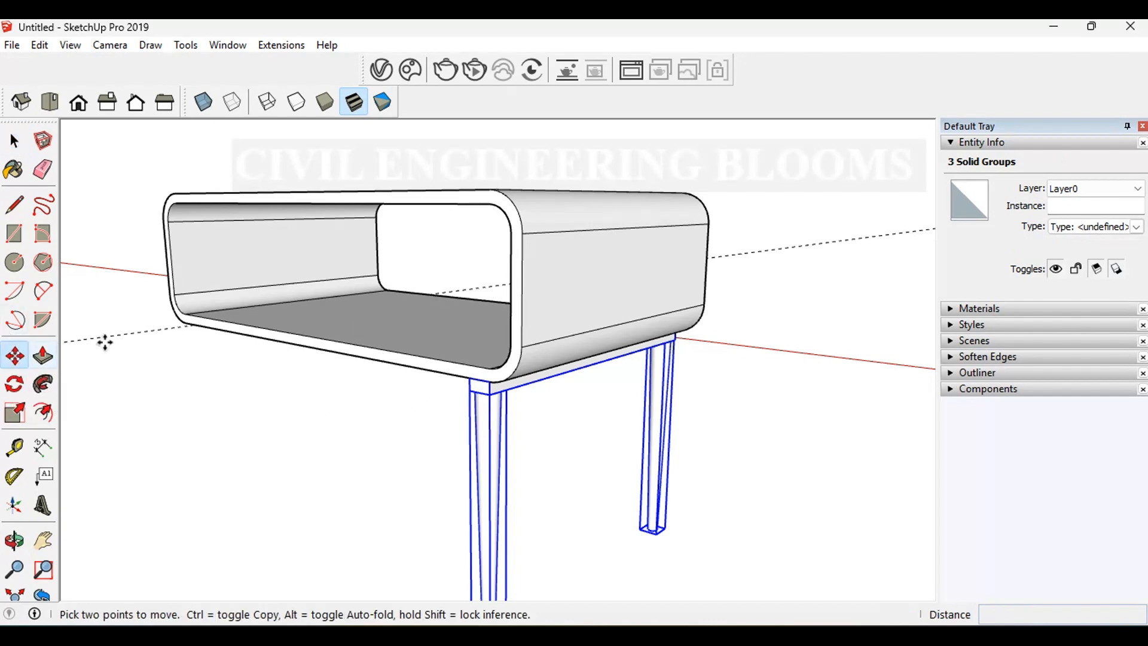
scroll(480, 381, up, 3)
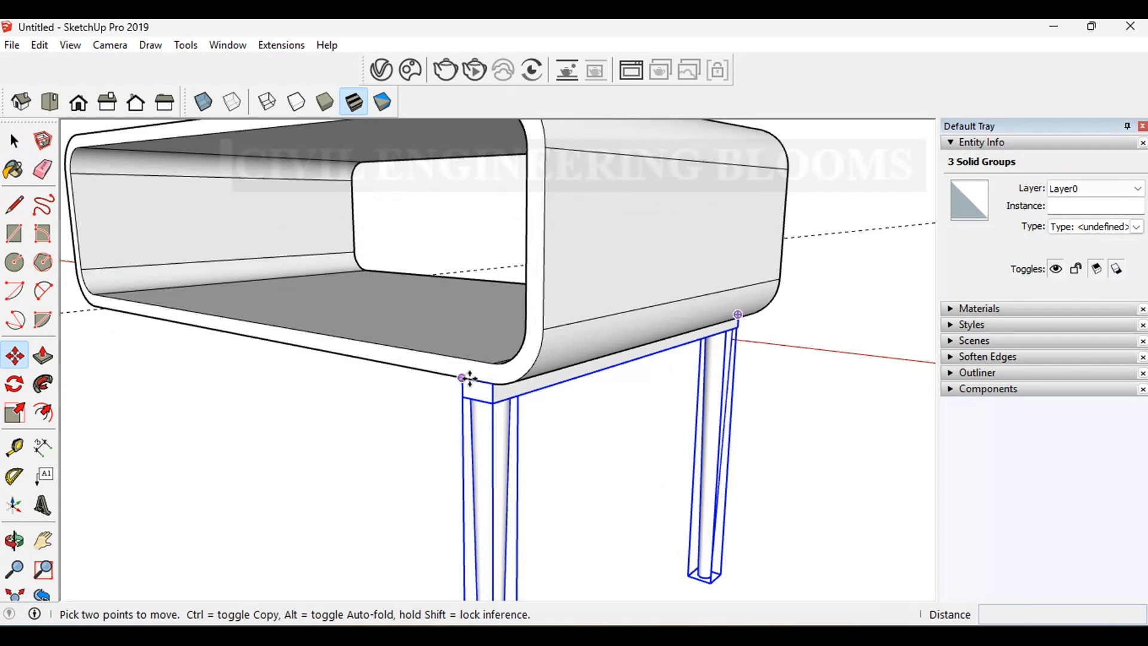
middle_drag(477, 379, 701, 317)
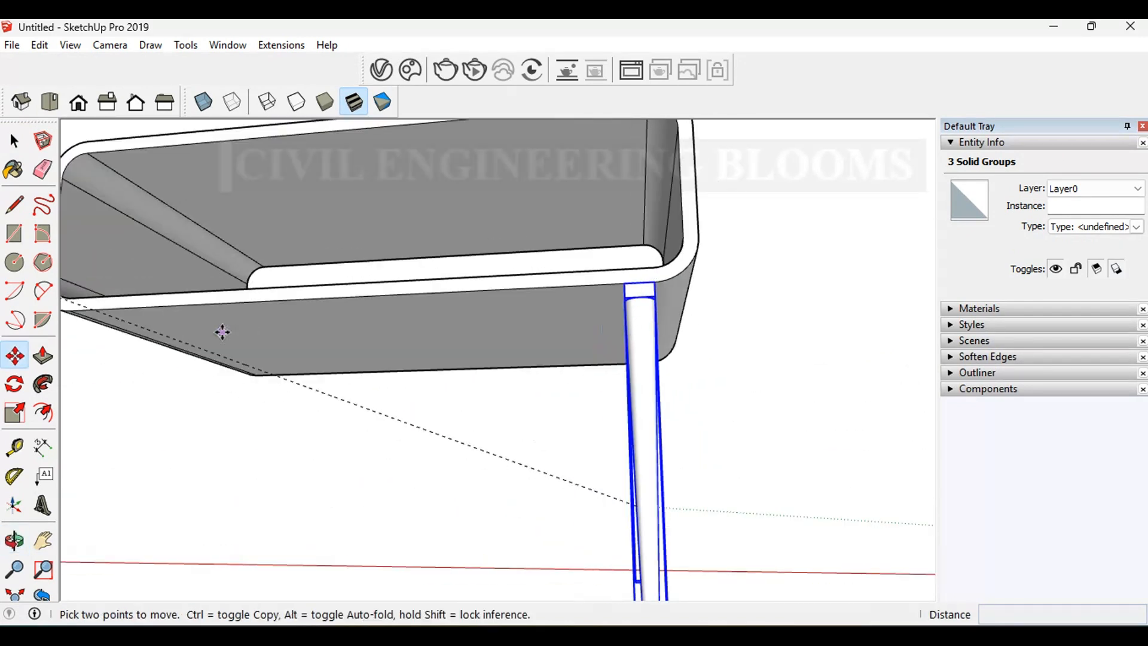
scroll(605, 312, up, 2)
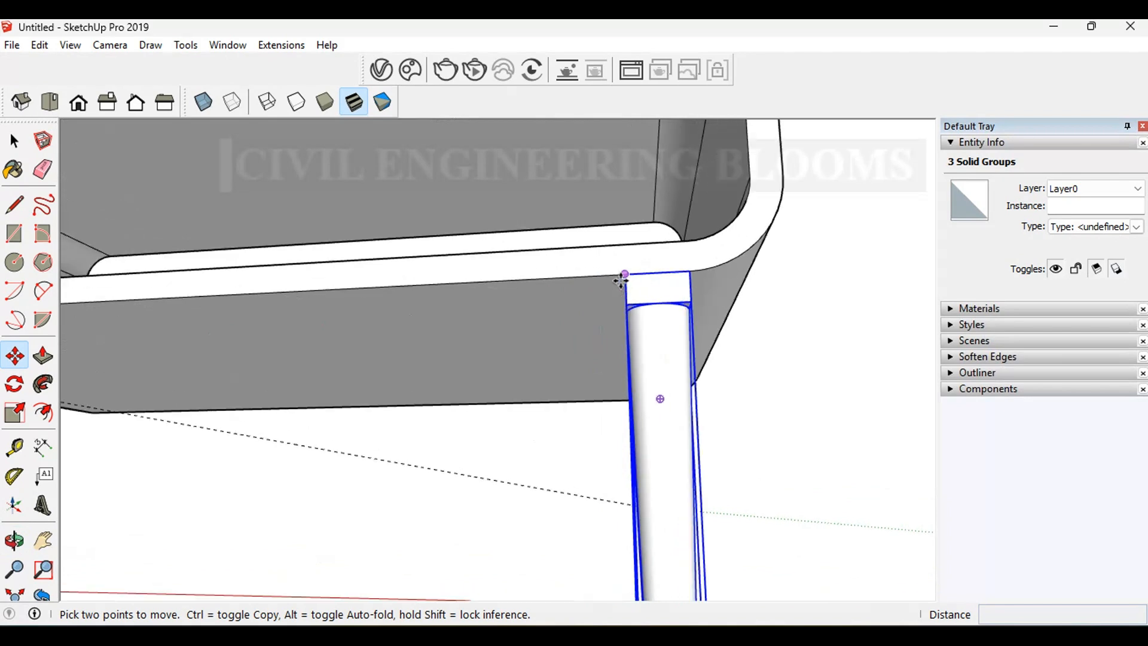
click(628, 275)
key(ctrl)
scroll(693, 287, down, 3)
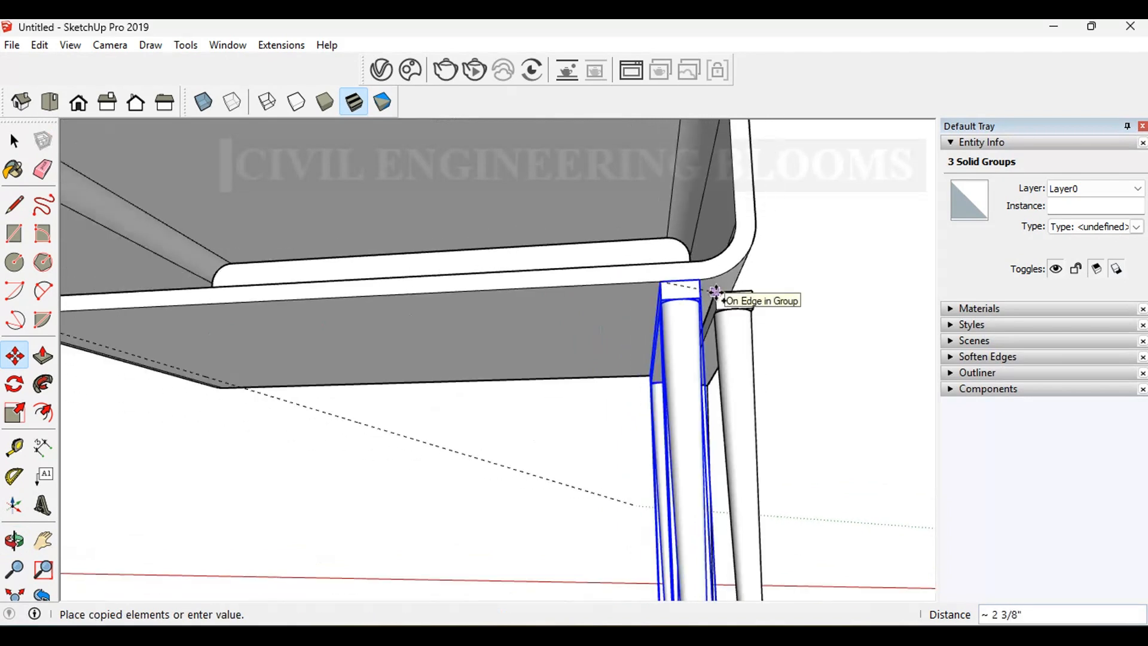
scroll(780, 287, down, 3)
scroll(251, 317, up, 4)
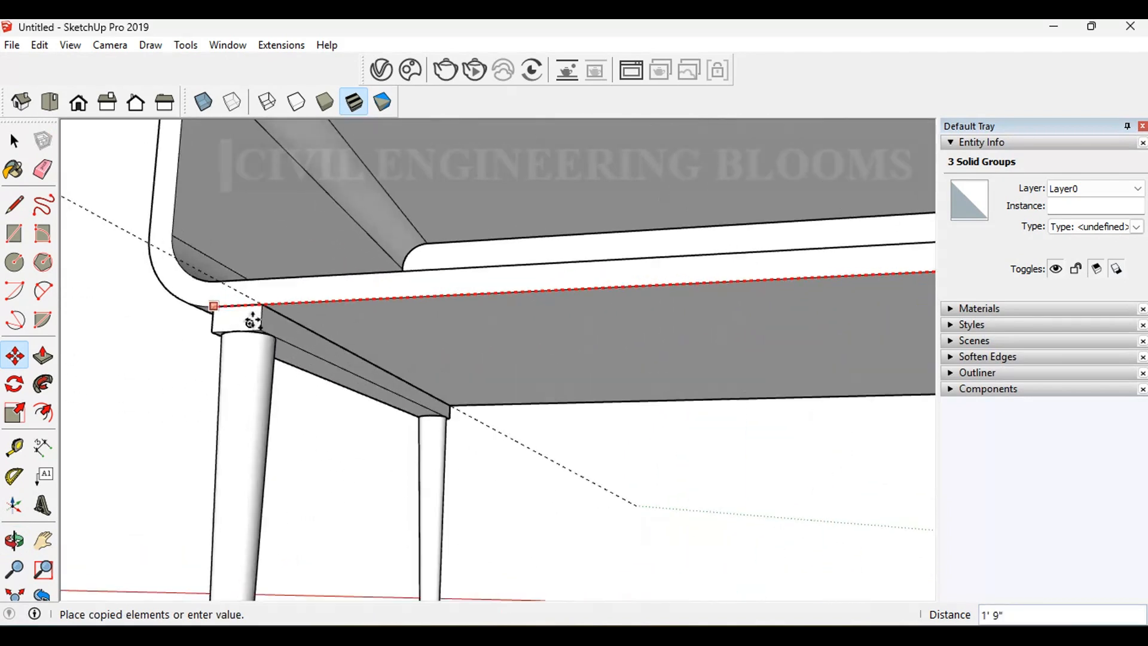
click(214, 309)
key(space)
scroll(487, 390, down, 5)
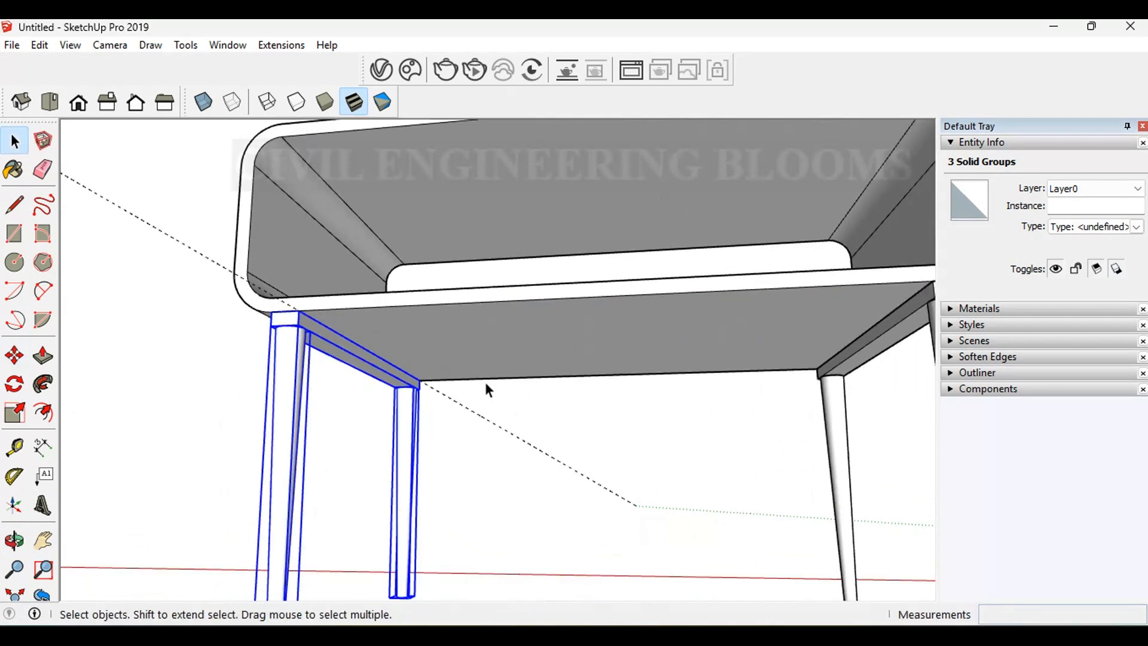
- Copy the complete table with its body, support strips and four legs to a free spot beside the original
middle_drag(795, 238, 333, 264)
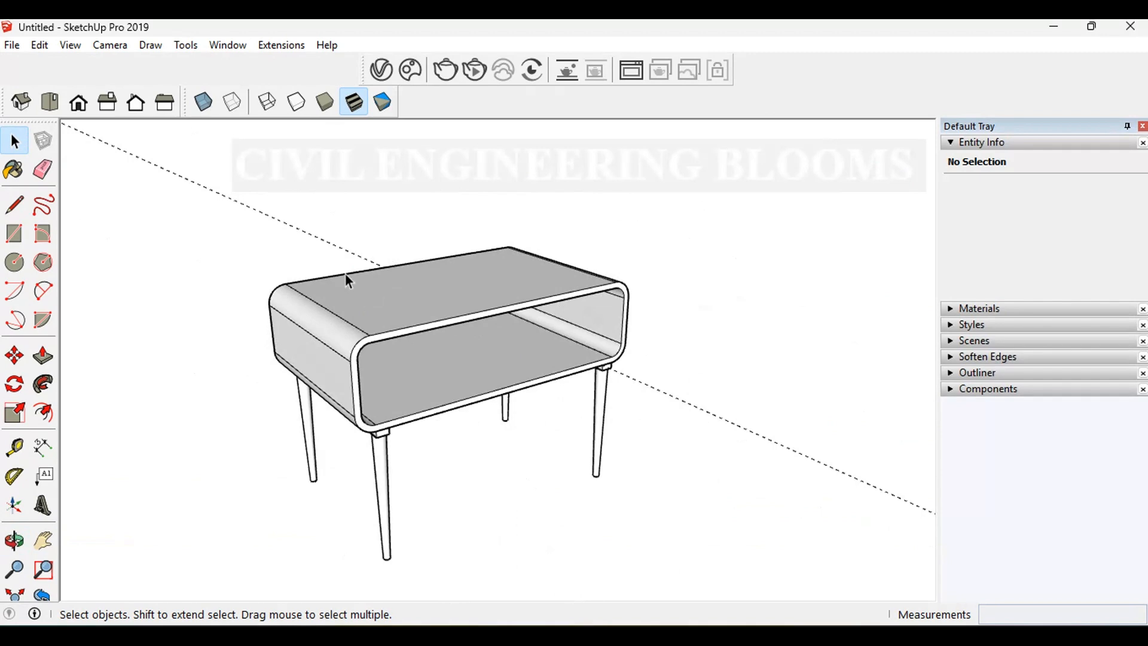
scroll(346, 274, down, 5)
scroll(551, 333, down, 3)
middle_drag(655, 335, 704, 313)
scroll(715, 317, down, 2)
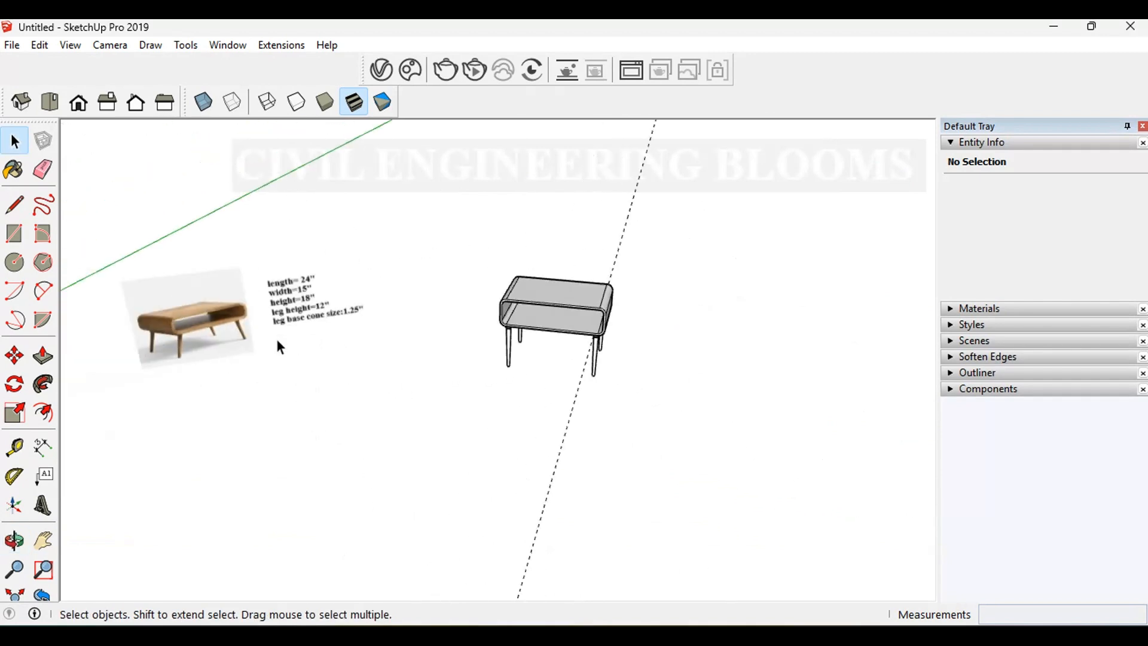
drag(469, 278, 622, 396)
click(14, 356)
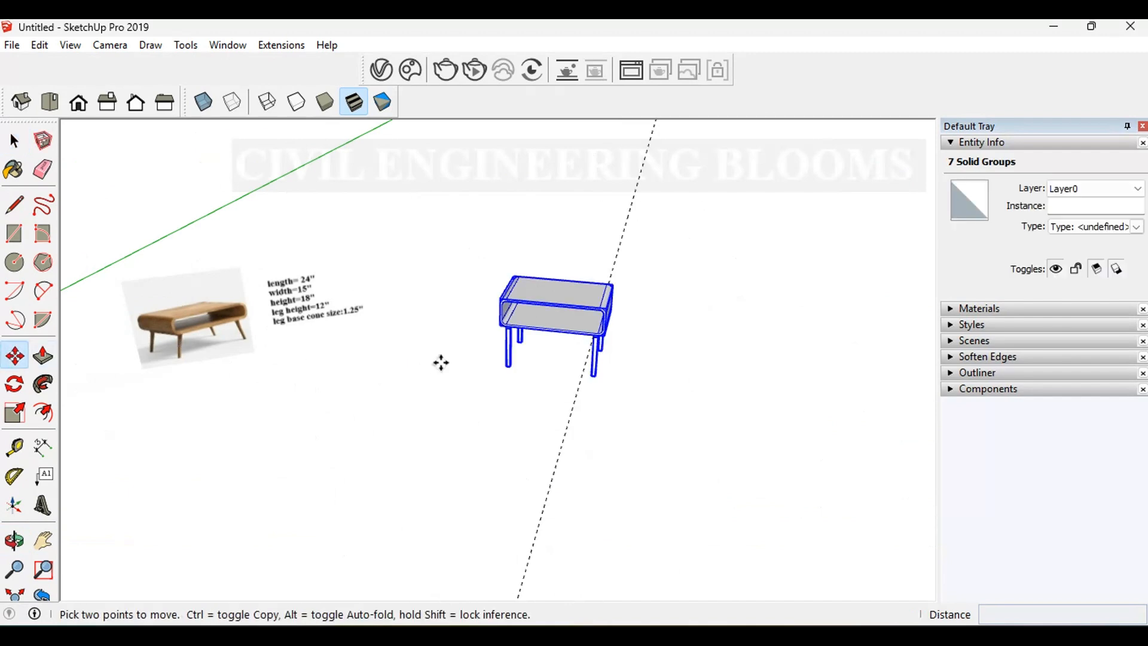
click(428, 359)
key(ctrl)
click(620, 386)
key(space)
- Delete the two rear legs of the copied table, one on each support strip
click(850, 377)
middle_drag(852, 386, 782, 317)
scroll(702, 345, up, 5)
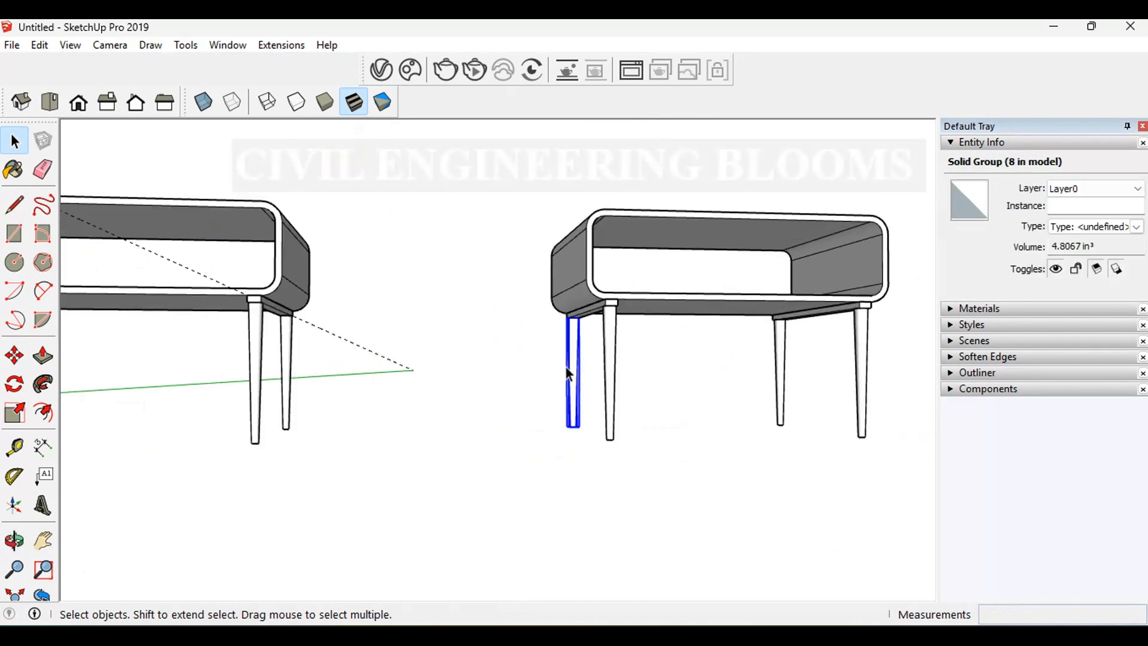
key(Delete)
click(779, 365)
key(Delete)
- Examine how the legs splay in the reference picture compared with the front legs of the copied table
middle_drag(596, 393, 636, 400)
scroll(616, 317, up, 5)
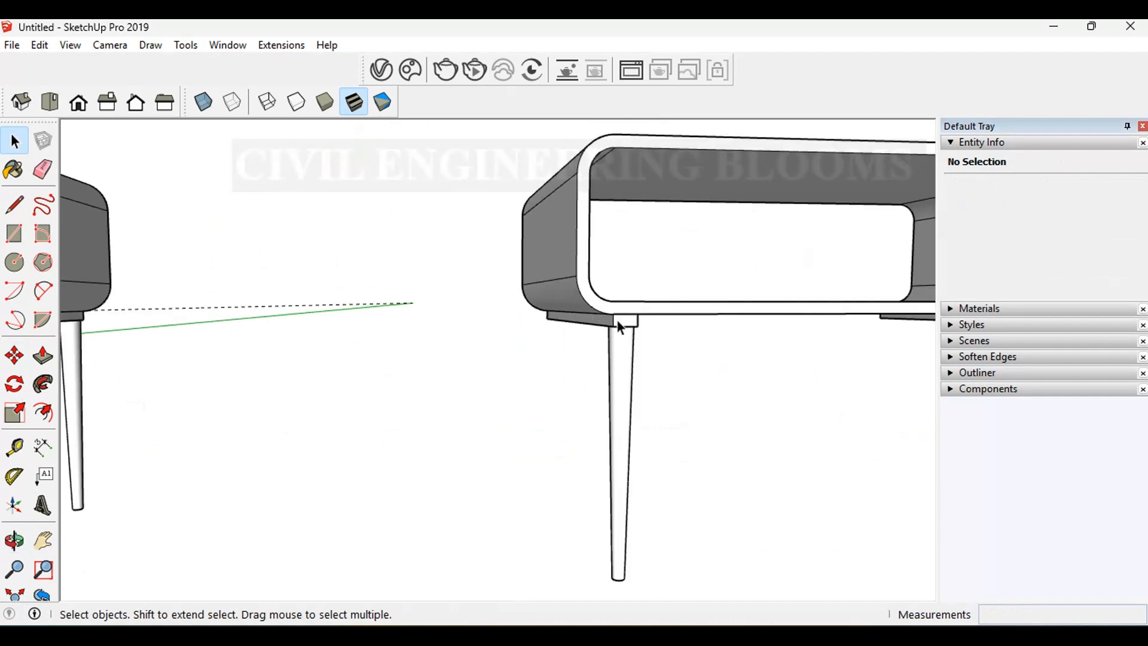
click(618, 362)
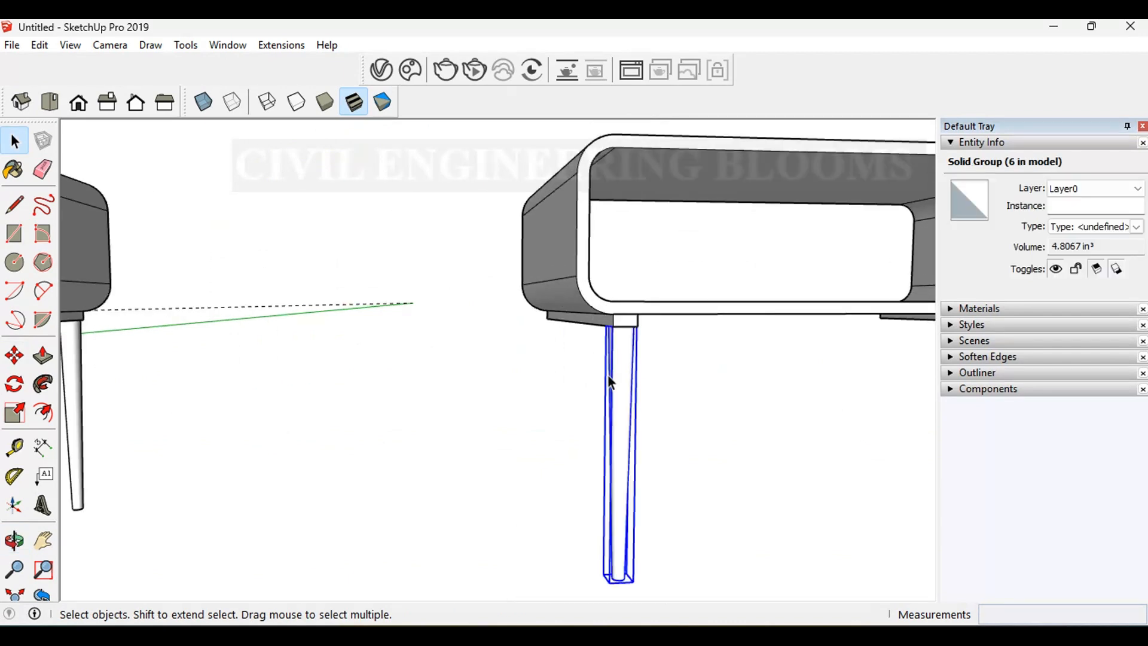
scroll(678, 376, down, 2)
scroll(679, 377, down, 2)
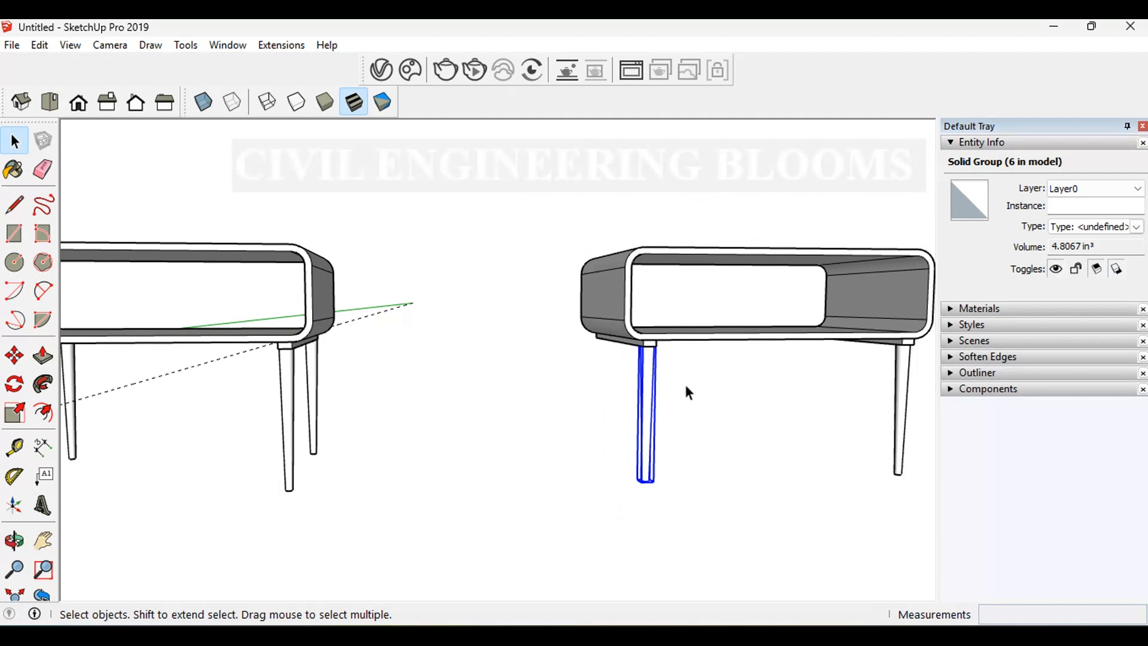
scroll(763, 385, down, 6)
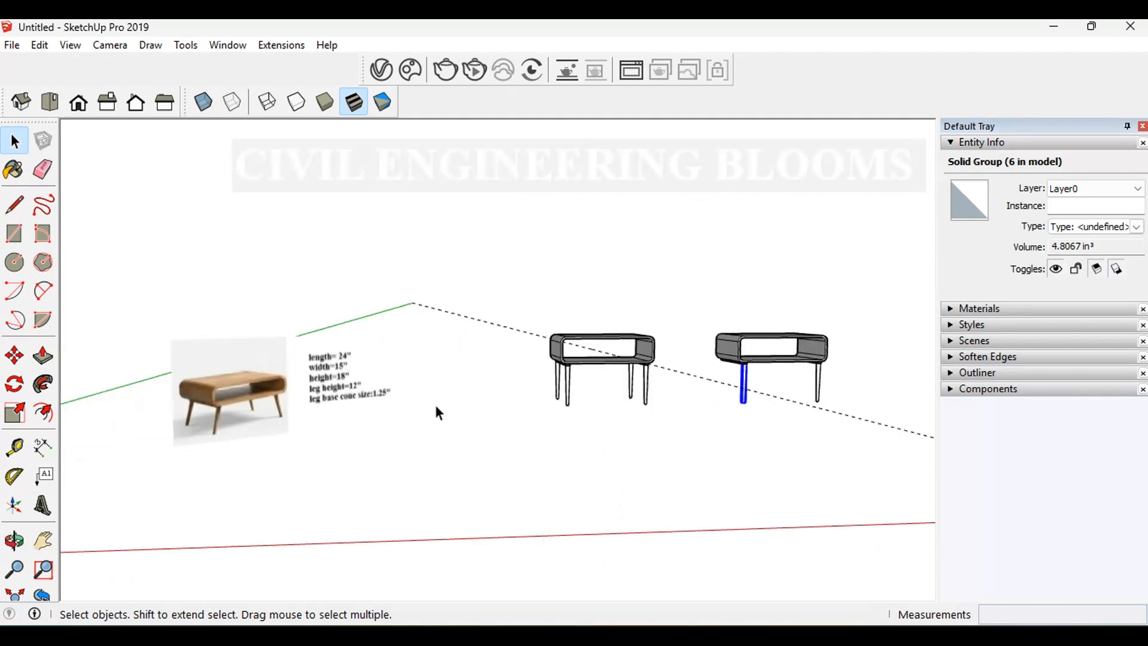
scroll(206, 401, up, 5)
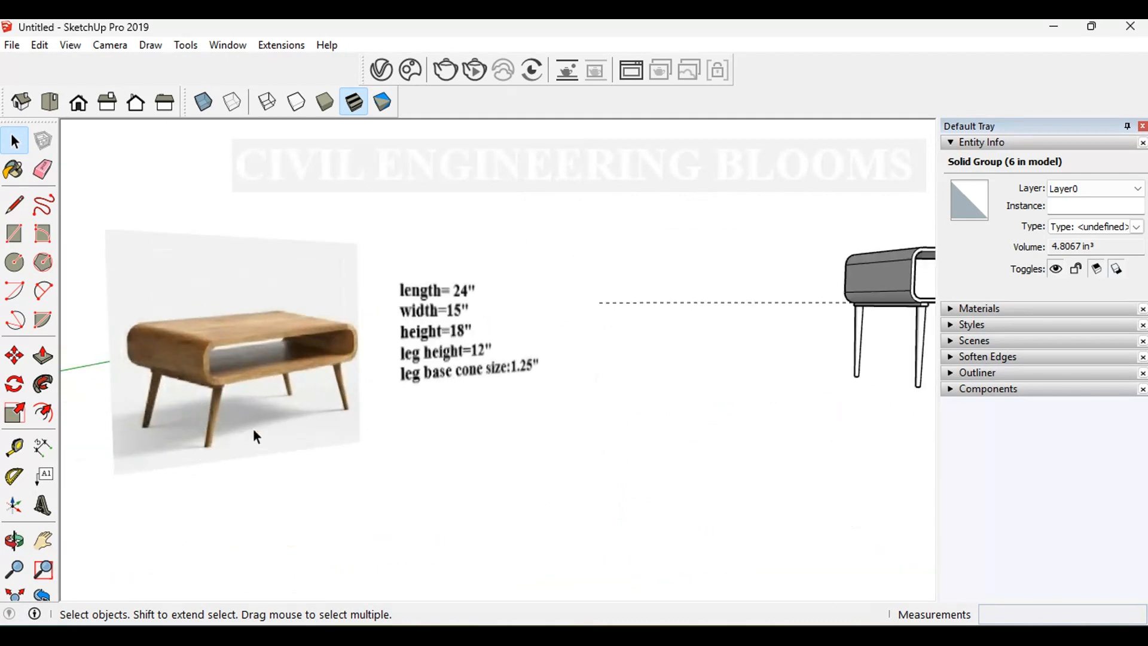
scroll(174, 412, down, 3)
- Hide the copied table's body and both of its support strips, leaving only the two front legs
middle_drag(688, 329, 885, 354)
scroll(774, 358, up, 4)
scroll(771, 358, up, 3)
click(594, 382)
scroll(475, 402, up, 2)
shift+click(476, 406)
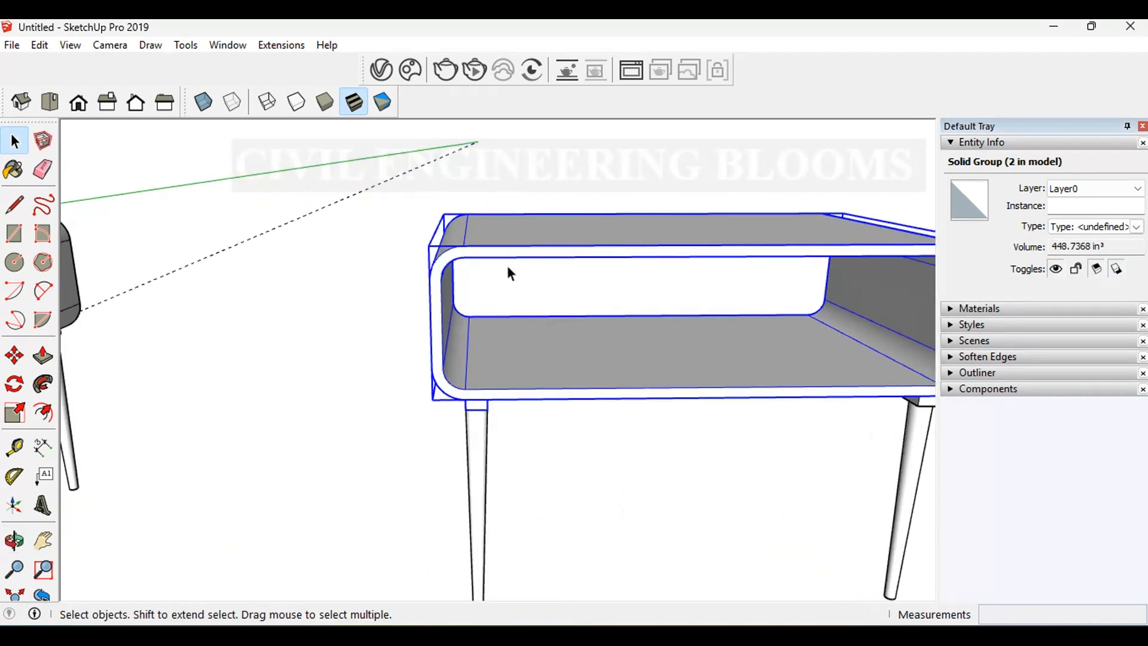
right_click(511, 361)
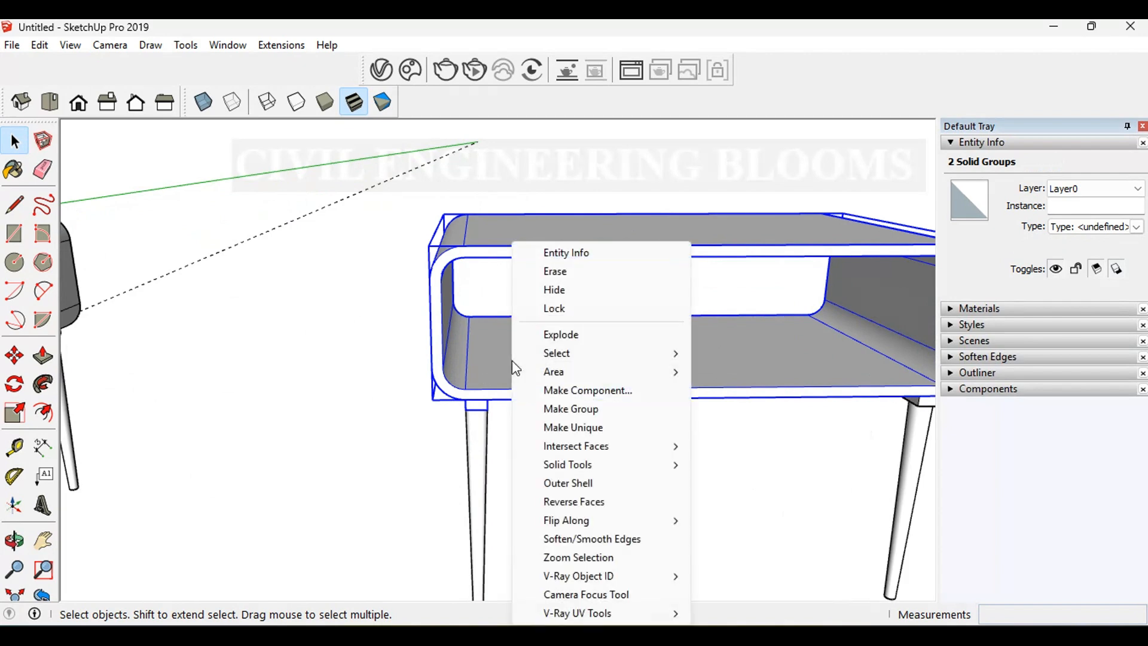
click(548, 291)
click(865, 364)
right_click(889, 359)
click(903, 302)
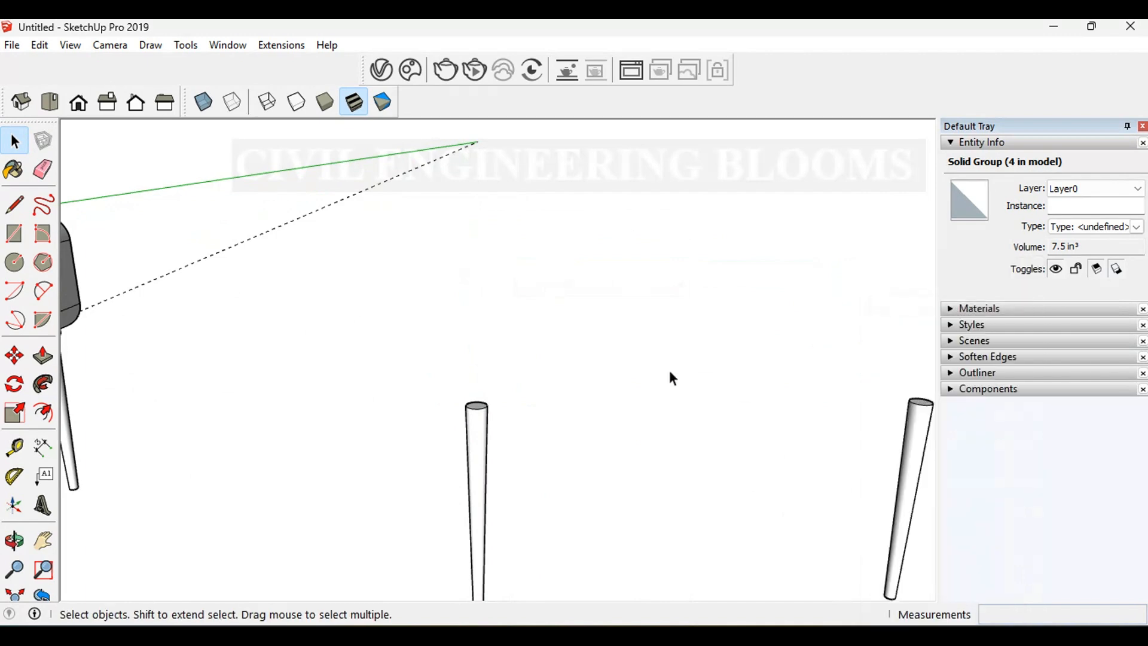
- Inside the first front leg's group, move the top face 2" along the red axis toward the other leg, and leave the group
click(473, 434)
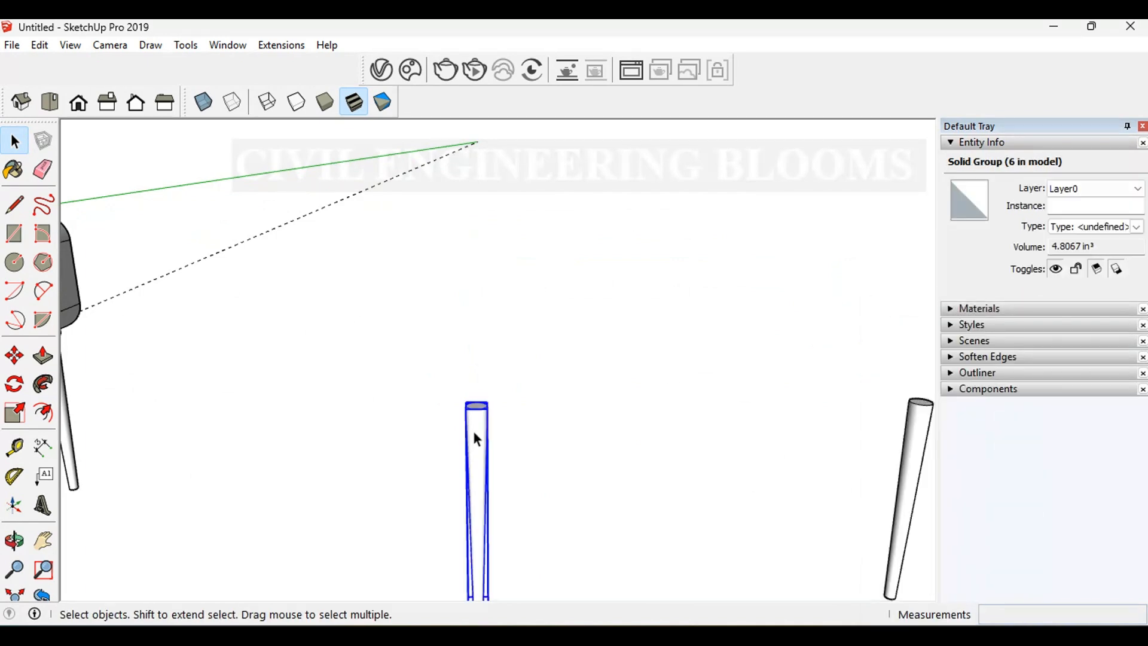
double_click(476, 422)
scroll(482, 410, up, 1)
middle_drag(482, 409, 561, 488)
click(478, 409)
triple_click(478, 409)
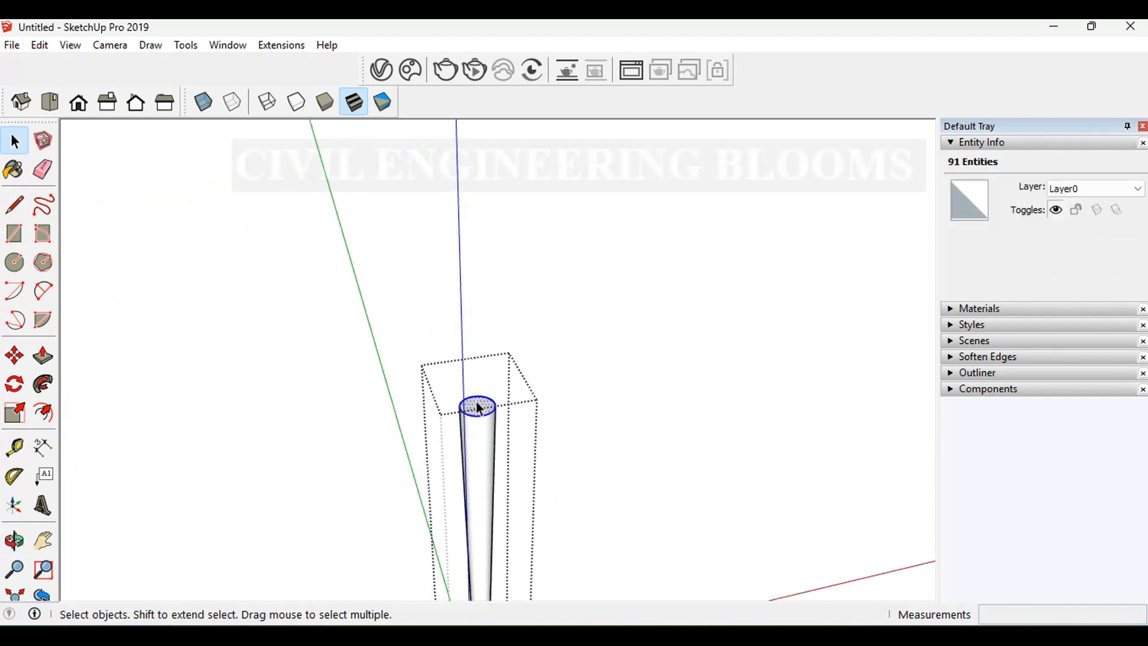
click(15, 357)
middle_drag(509, 368, 522, 440)
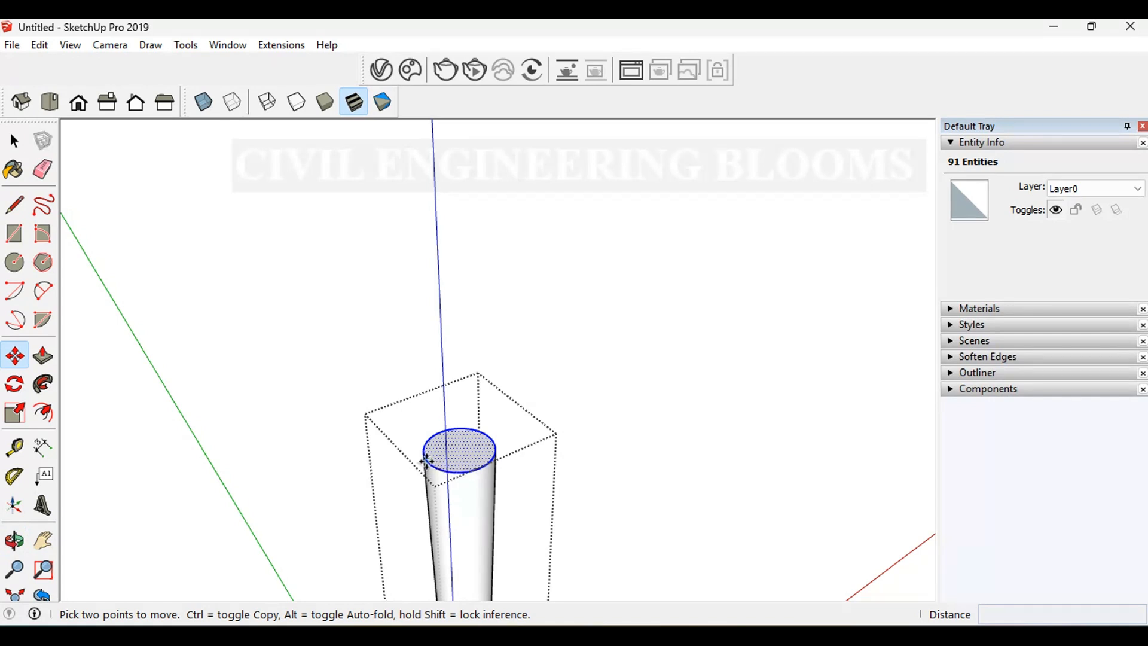
click(424, 460)
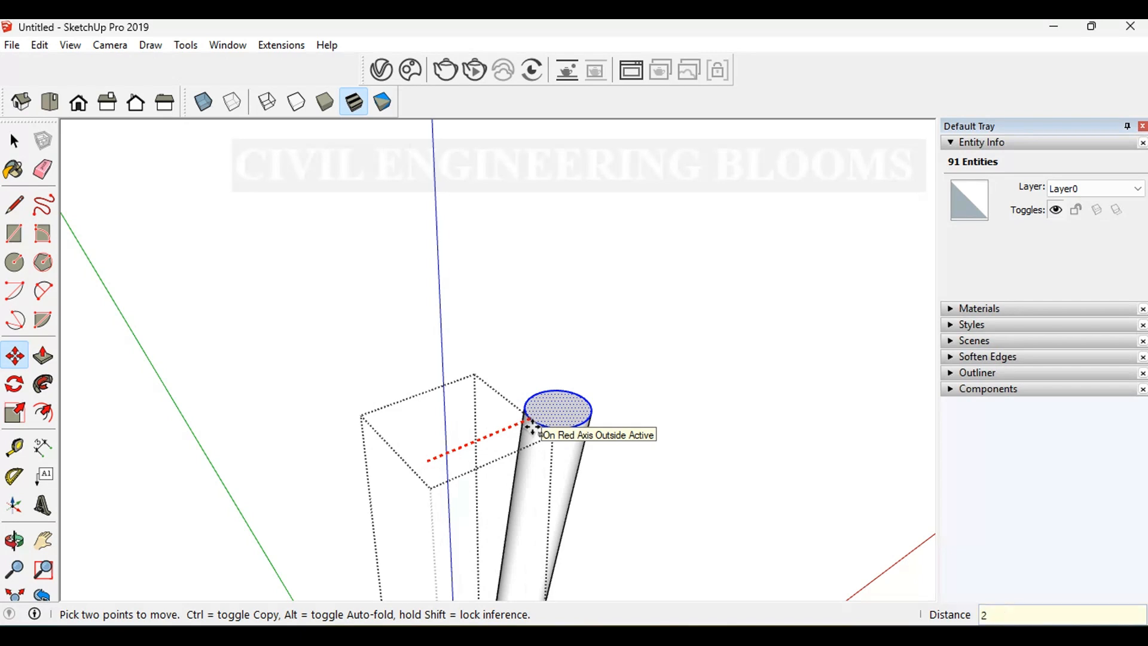
key(Return)
scroll(313, 313, down, 3)
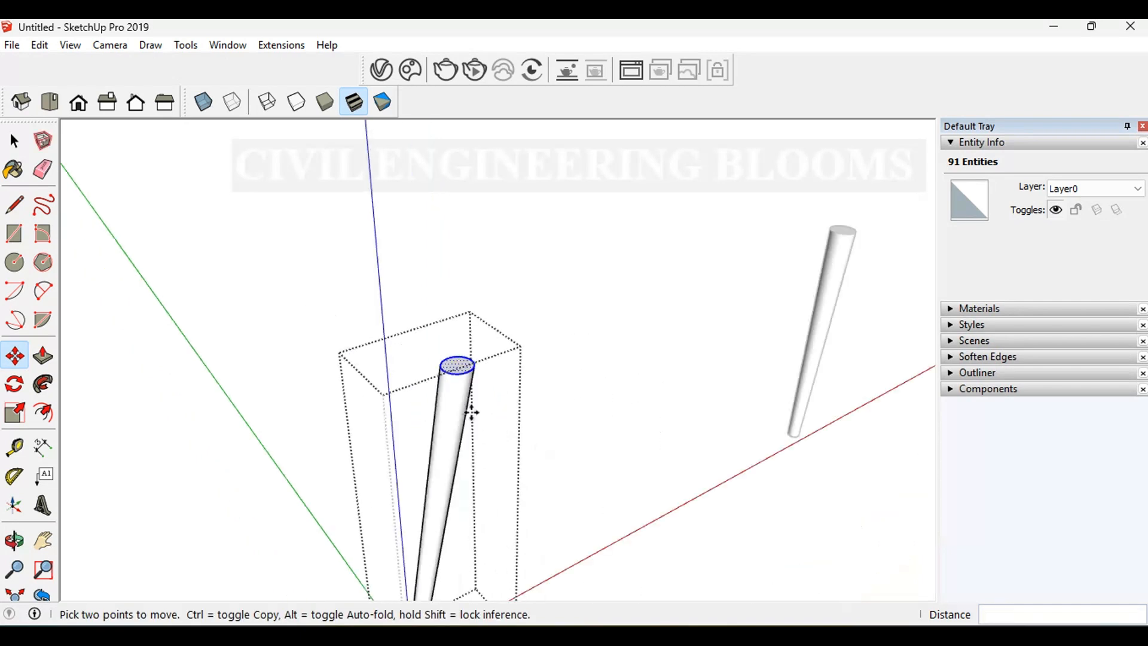
key(space)
click(611, 368)
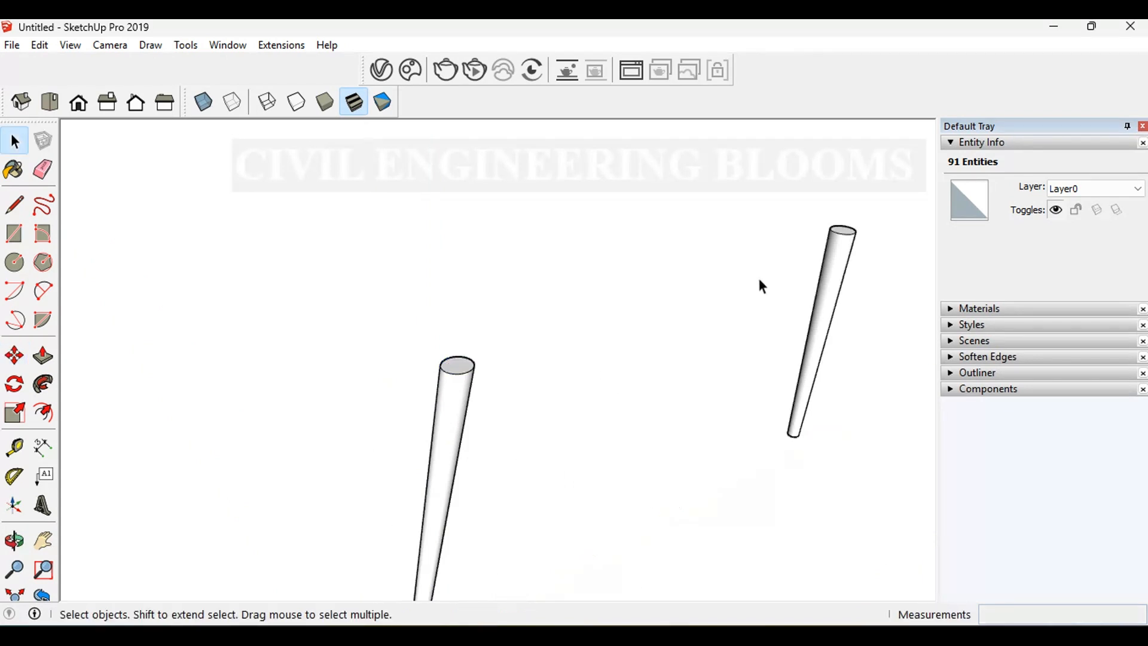
- Slant the second front leg by moving its top face 2" along the red axis toward the first leg, and leave the group
double_click(835, 260)
scroll(836, 235, up, 3)
middle_drag(836, 234, 856, 196)
scroll(856, 196, up, 2)
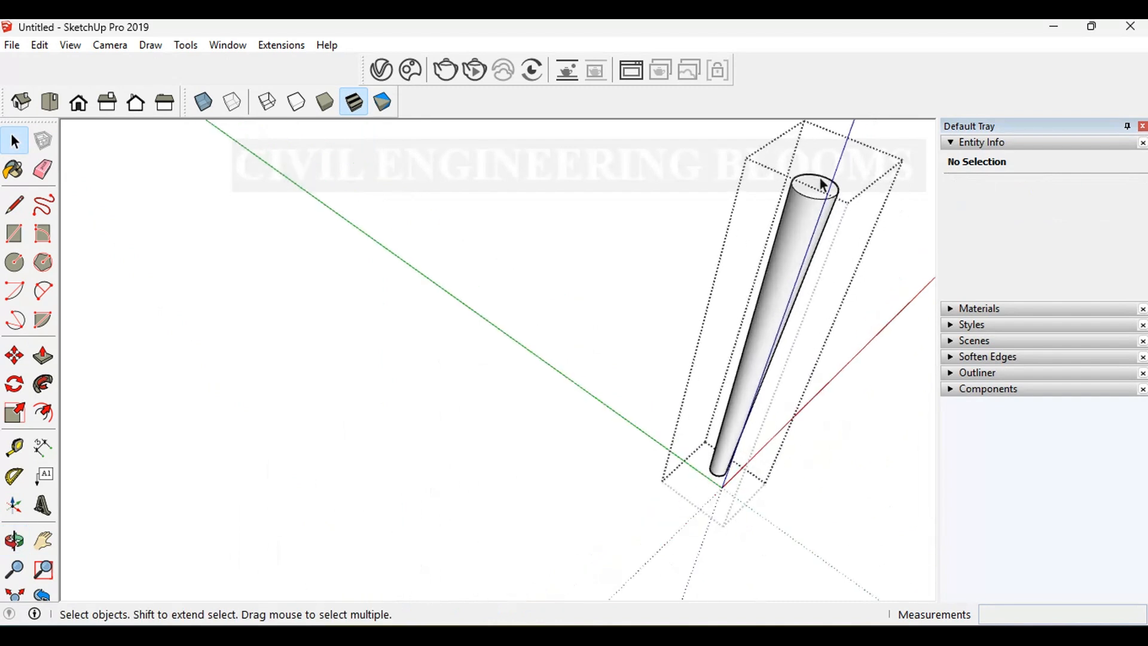
triple_click(817, 183)
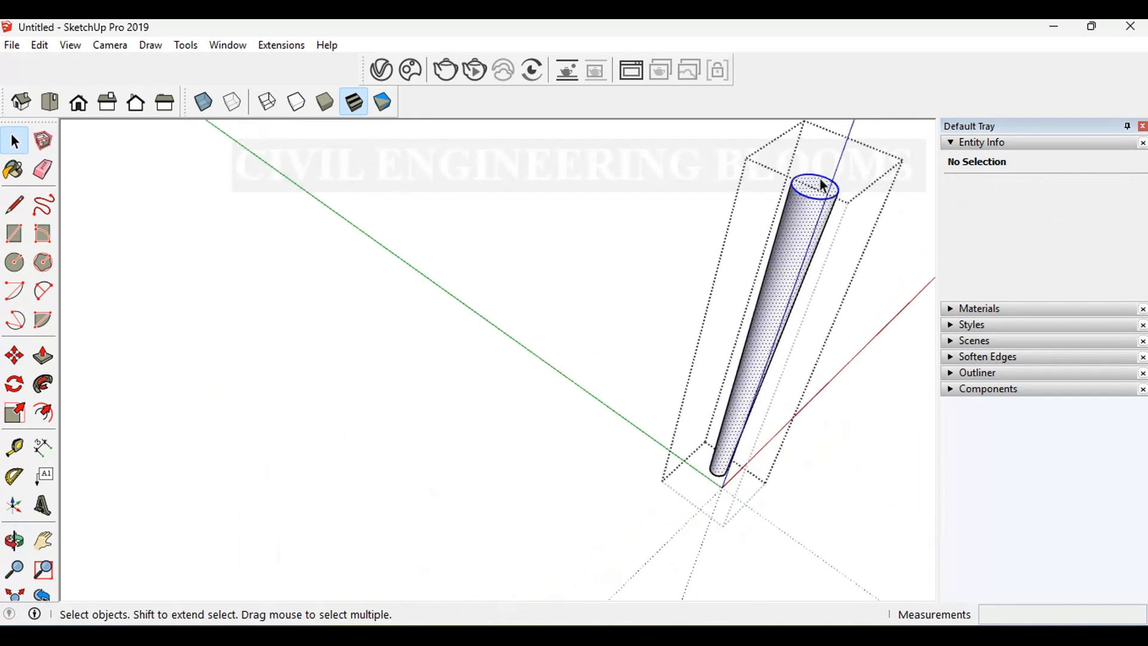
double_click(812, 189)
click(15, 356)
scroll(846, 188, up, 2)
middle_drag(845, 187, 730, 275)
click(778, 291)
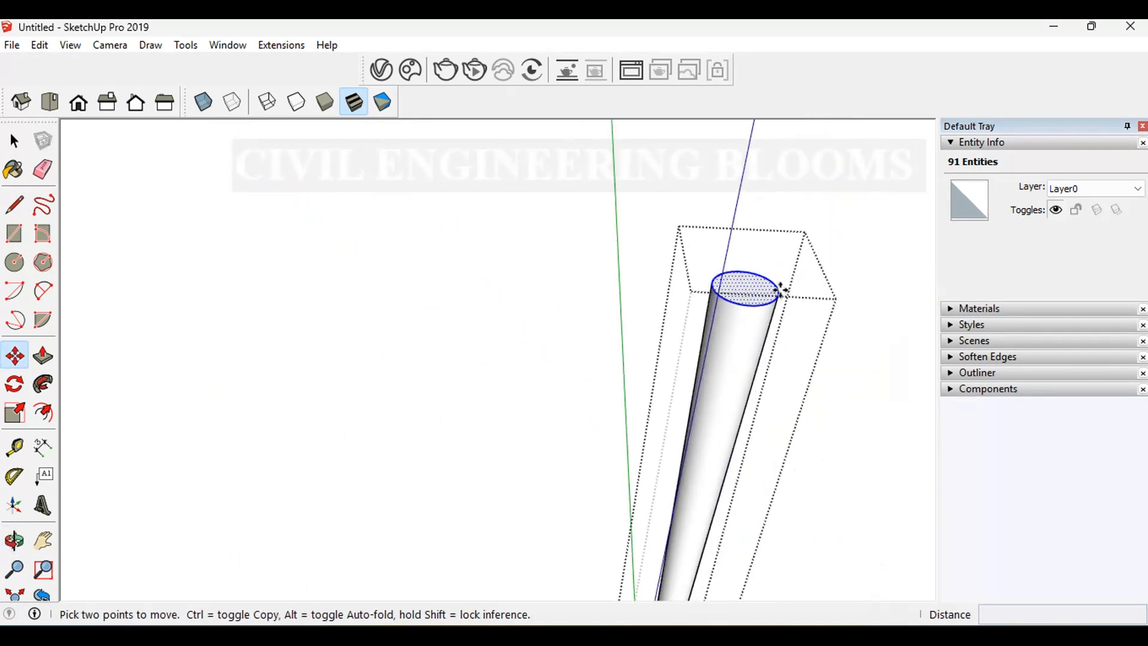
text(1)
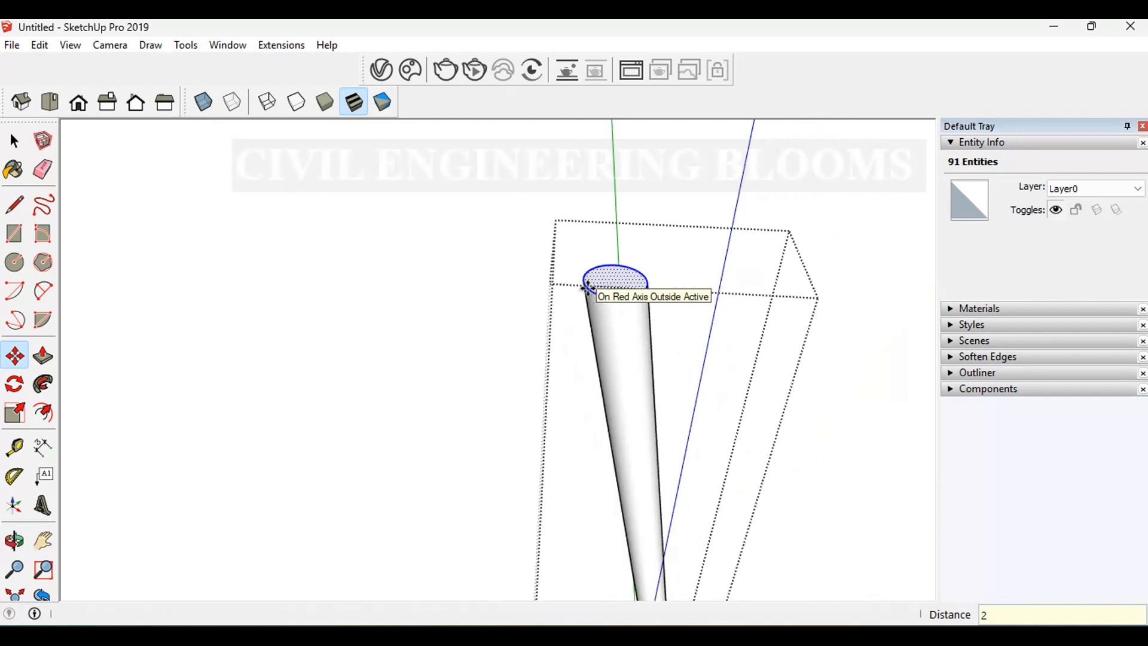
key(Return)
key(space)
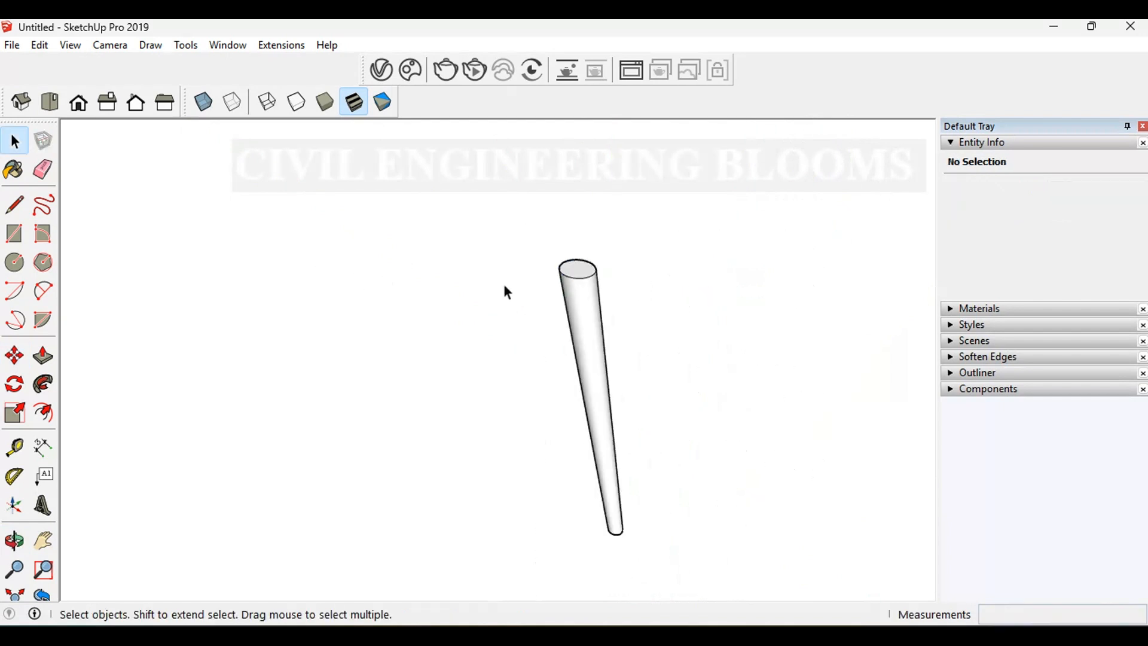
- Unhide the copied table's body and support strips, and view the slanted legs beneath them
scroll(507, 292, down, 3)
middle_drag(446, 354, 505, 316)
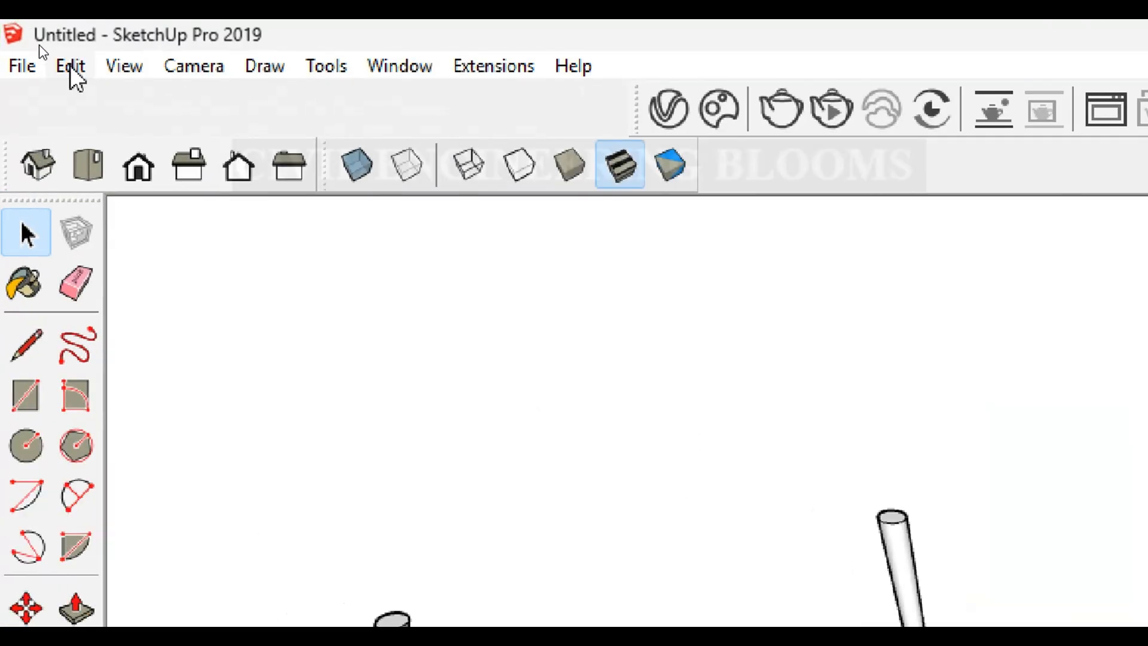
click(41, 48)
mouse_move(138, 315)
click(317, 347)
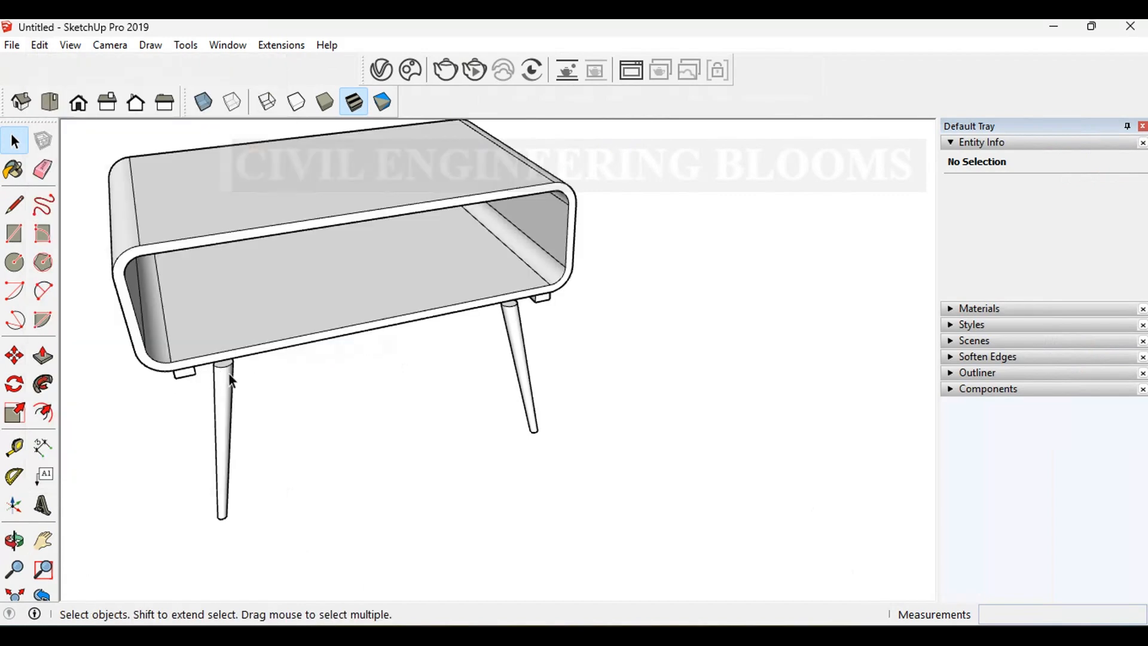
middle_drag(504, 343, 251, 359)
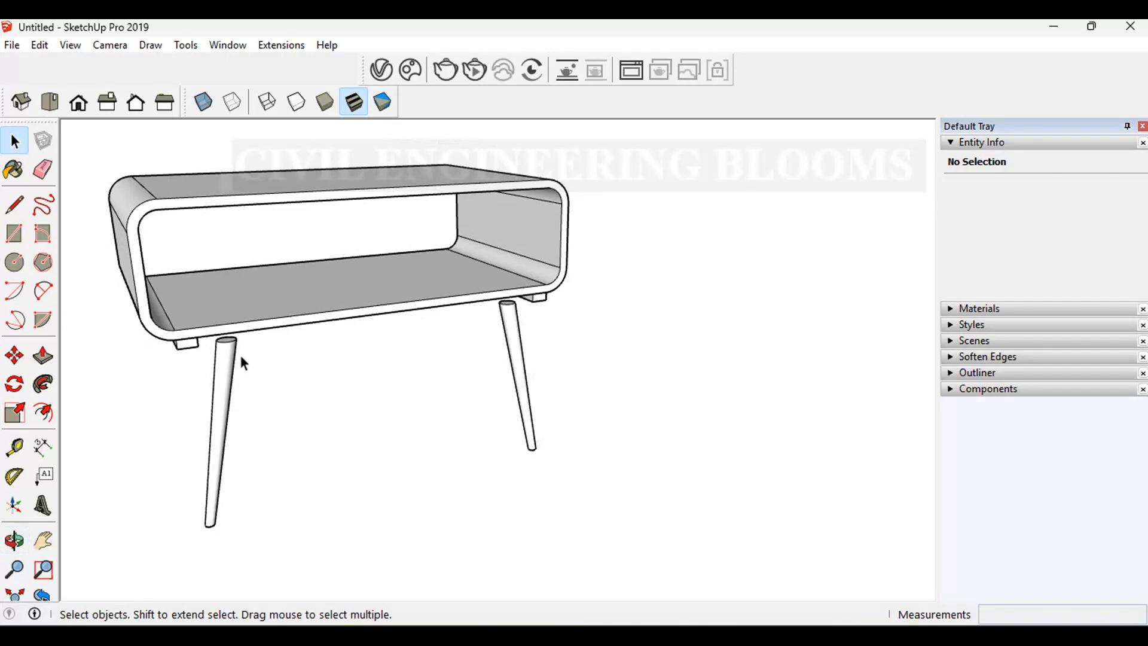
- Move the copied table's first slanted front leg by its top edge endpoint to the bottom corner of the adjacent support strip's front end
click(220, 372)
click(14, 356)
scroll(236, 337, up, 4)
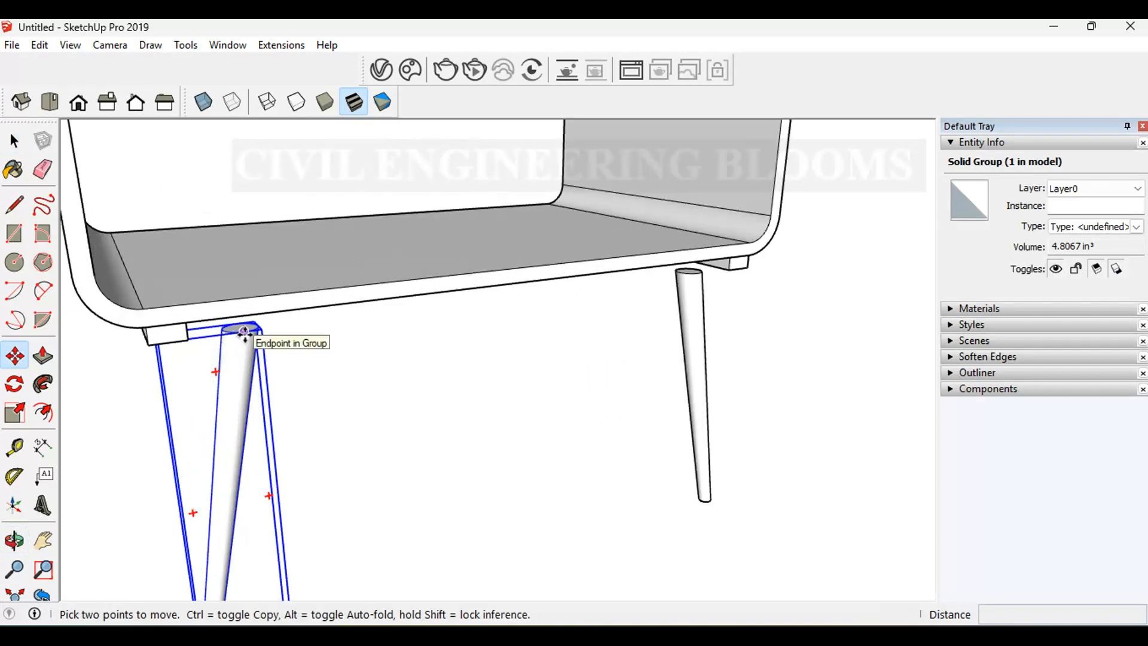
click(246, 334)
scroll(167, 343, up, 3)
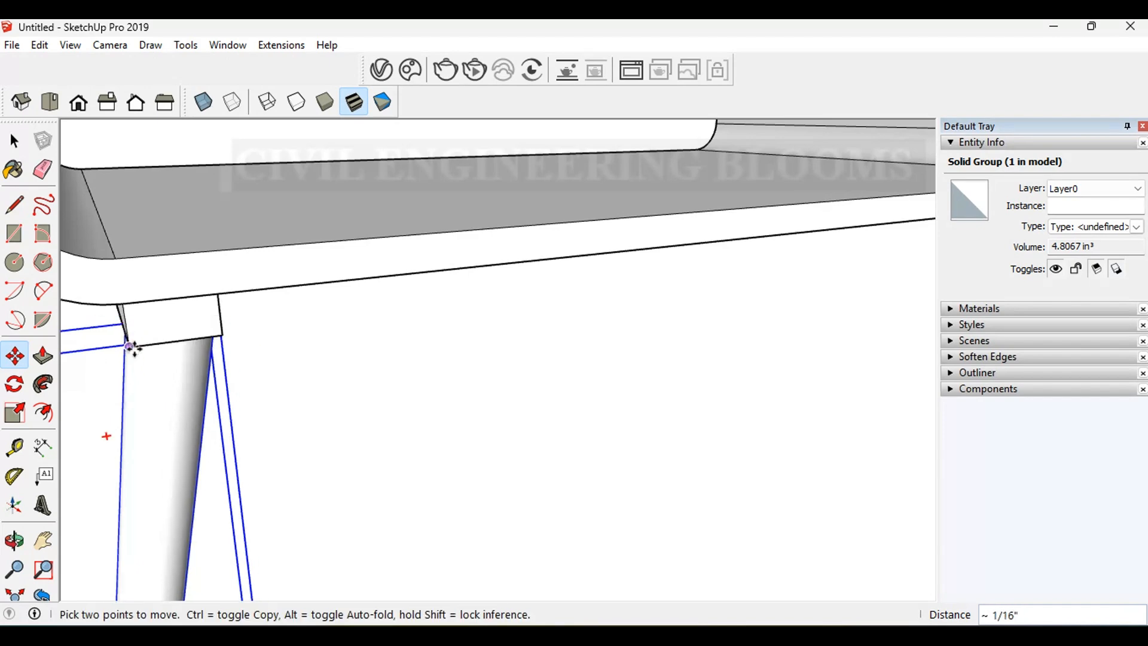
scroll(136, 341, down, 5)
click(125, 358)
key(space)
- Move the second slanted front leg by its top edge endpoint under the front end of the other support strip
click(637, 333)
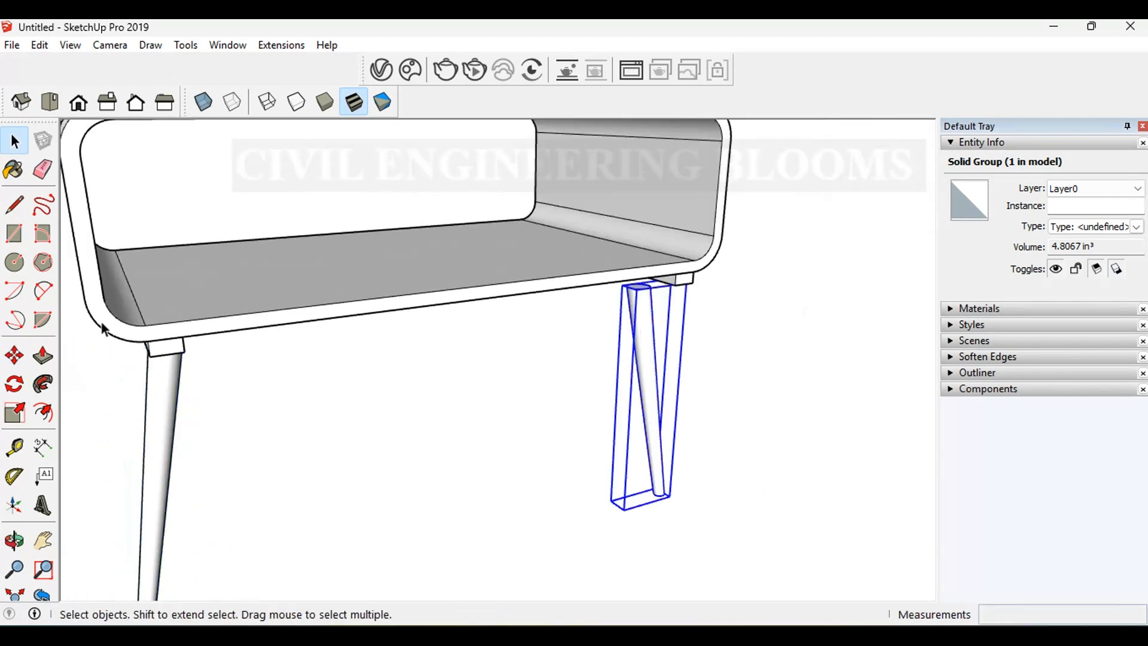
click(15, 356)
scroll(606, 284, up, 3)
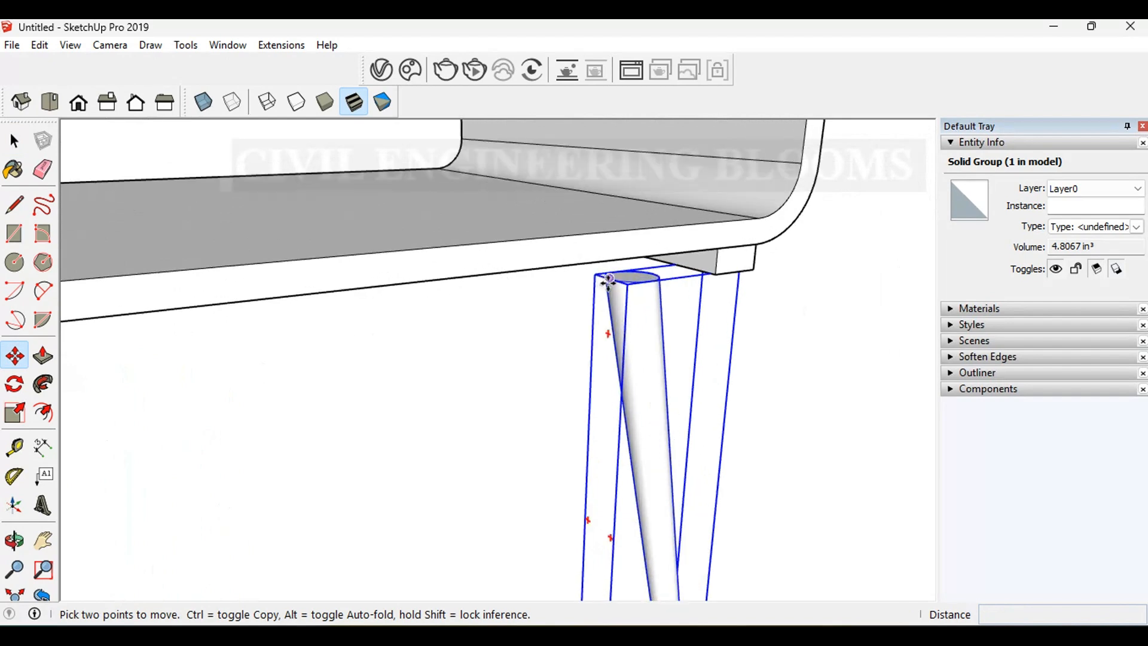
click(607, 279)
click(688, 270)
key(space)
click(842, 325)
scroll(629, 275, down, 6)
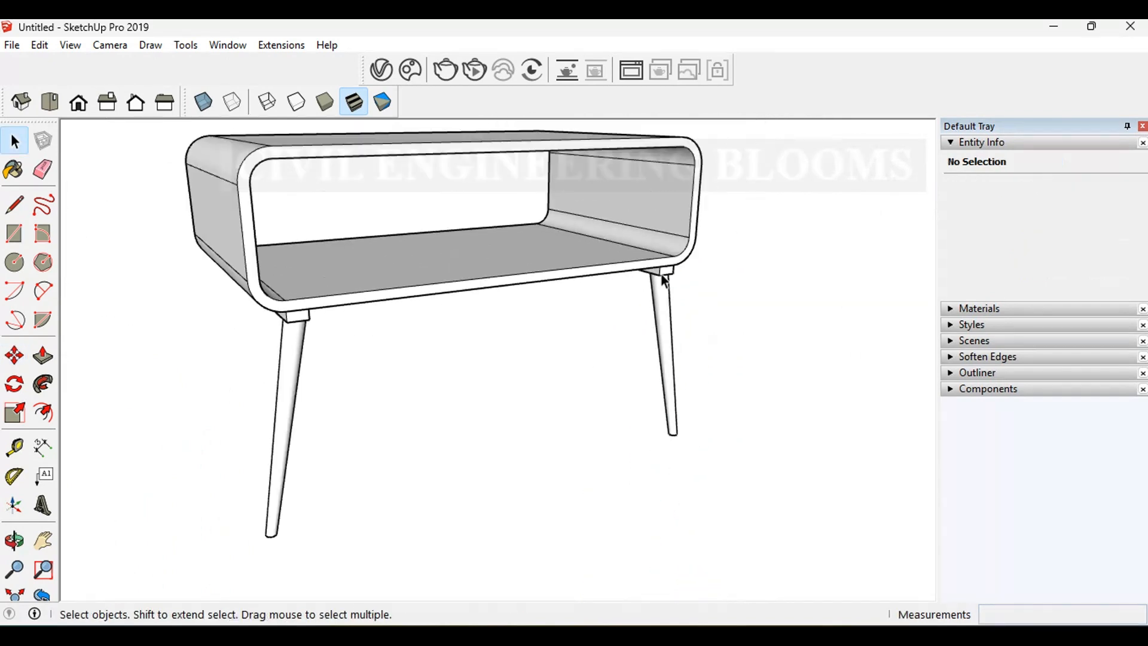
middle_drag(428, 375, 580, 390)
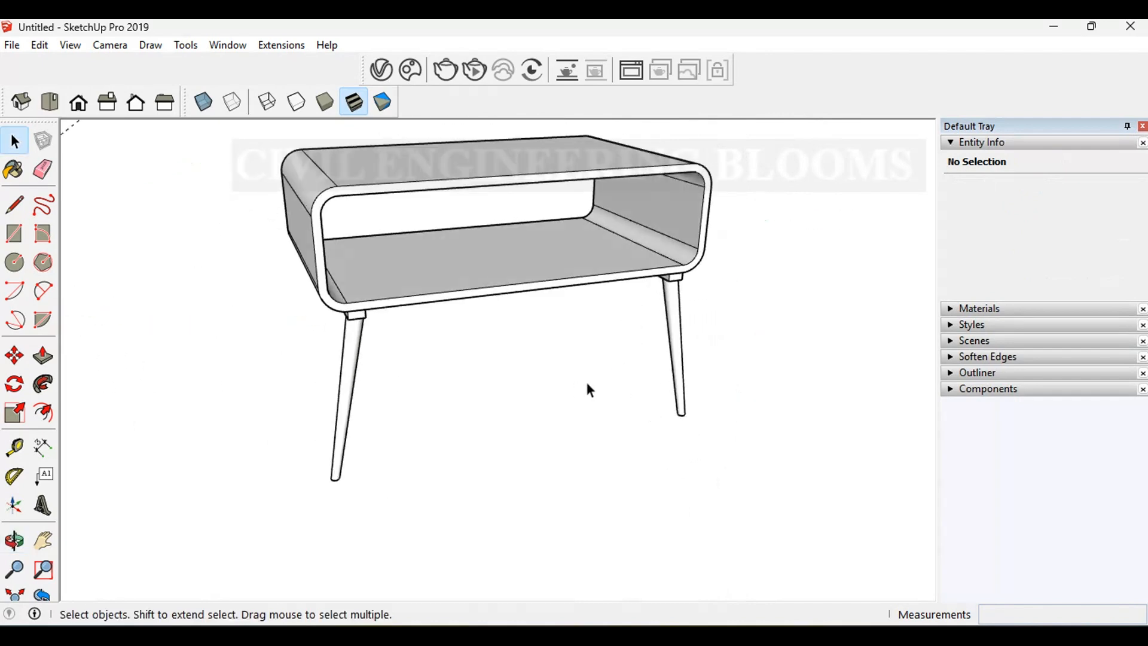
middle_drag(701, 389, 819, 370)
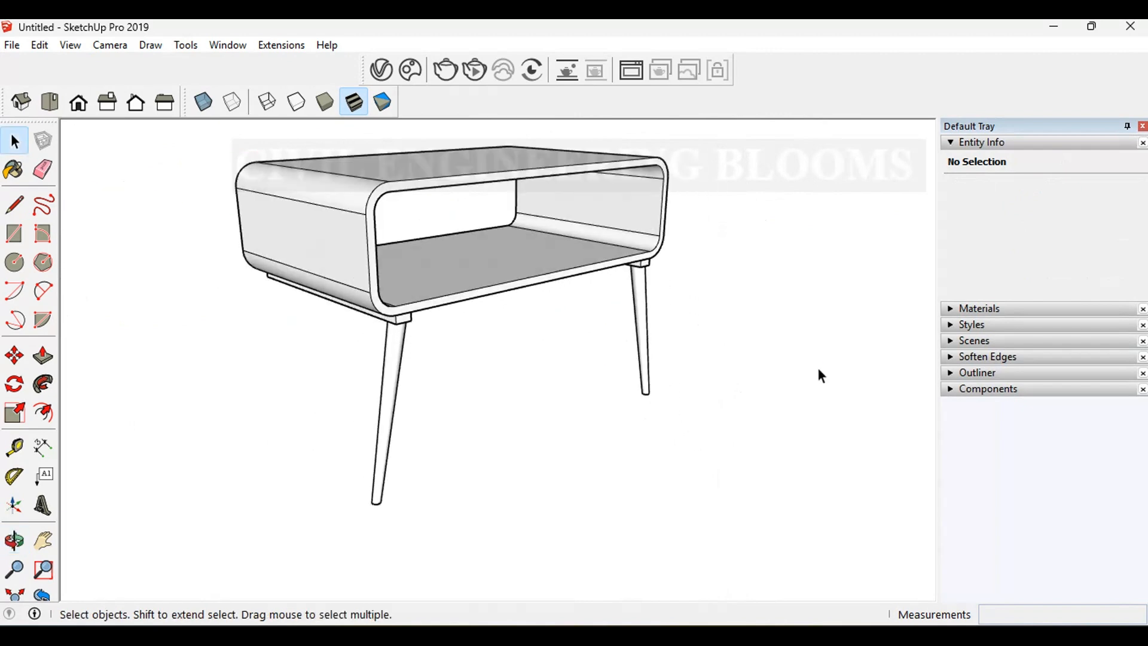
- Copy both slanted front legs about 1' 1 7/8" along the support strips to their back ends
click(392, 391)
shift+click(640, 323)
middle_drag(90, 346, 641, 239)
key(m)
scroll(646, 293, up, 5)
key(ctrl)
click(636, 251)
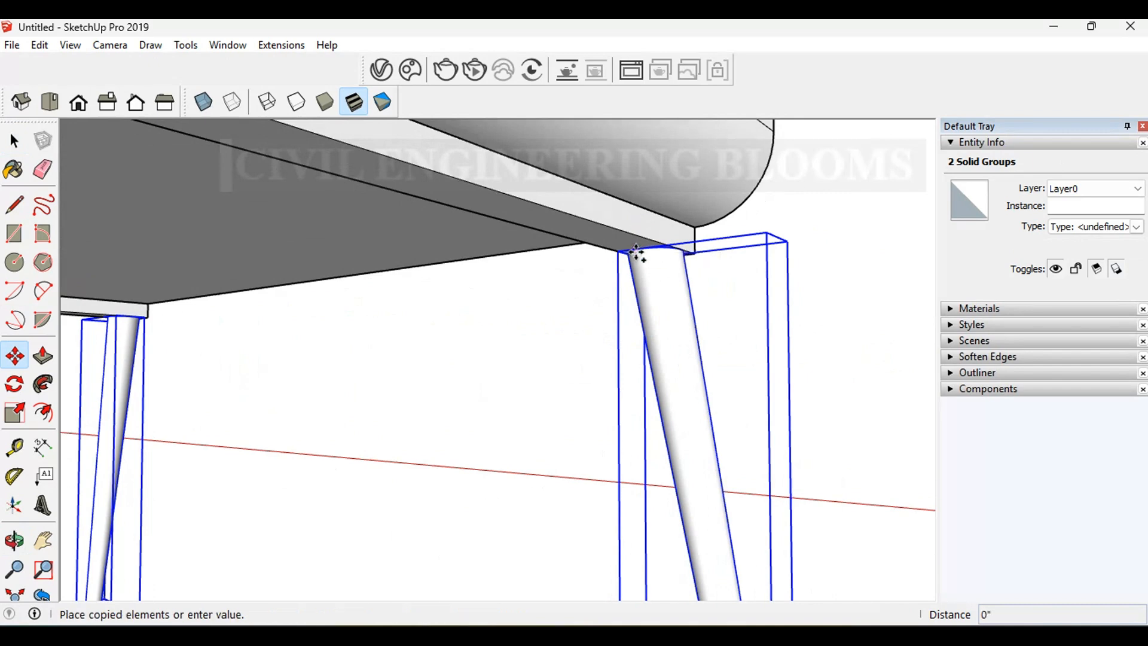
scroll(641, 249, down, 4)
key(ctrl)
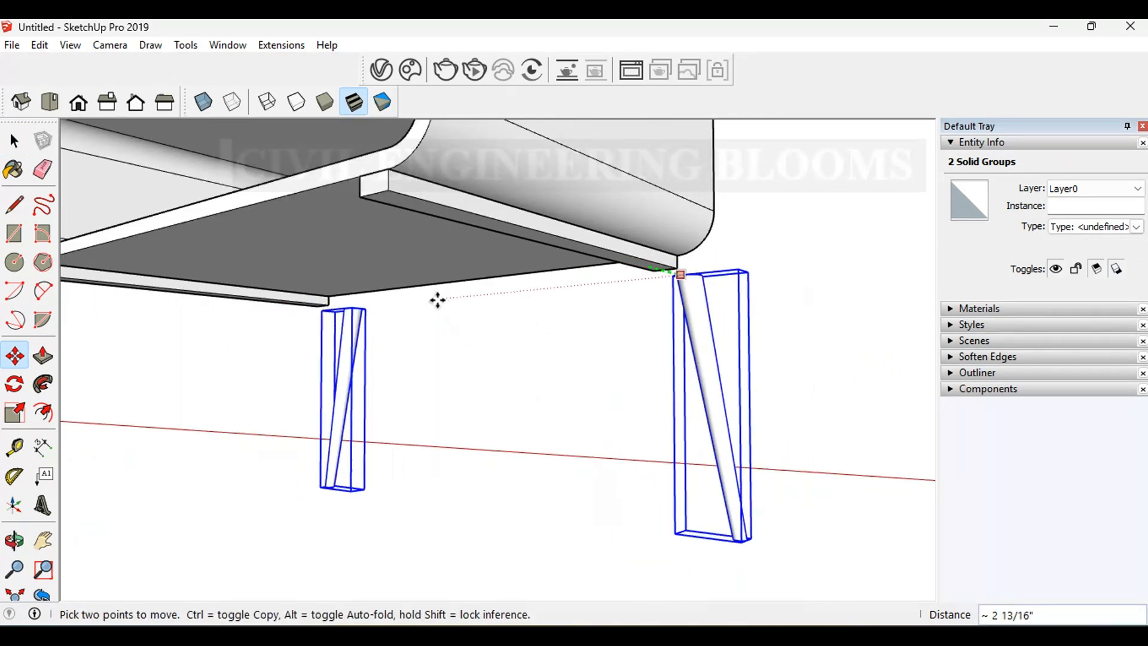
key(ctrl)
click(378, 193)
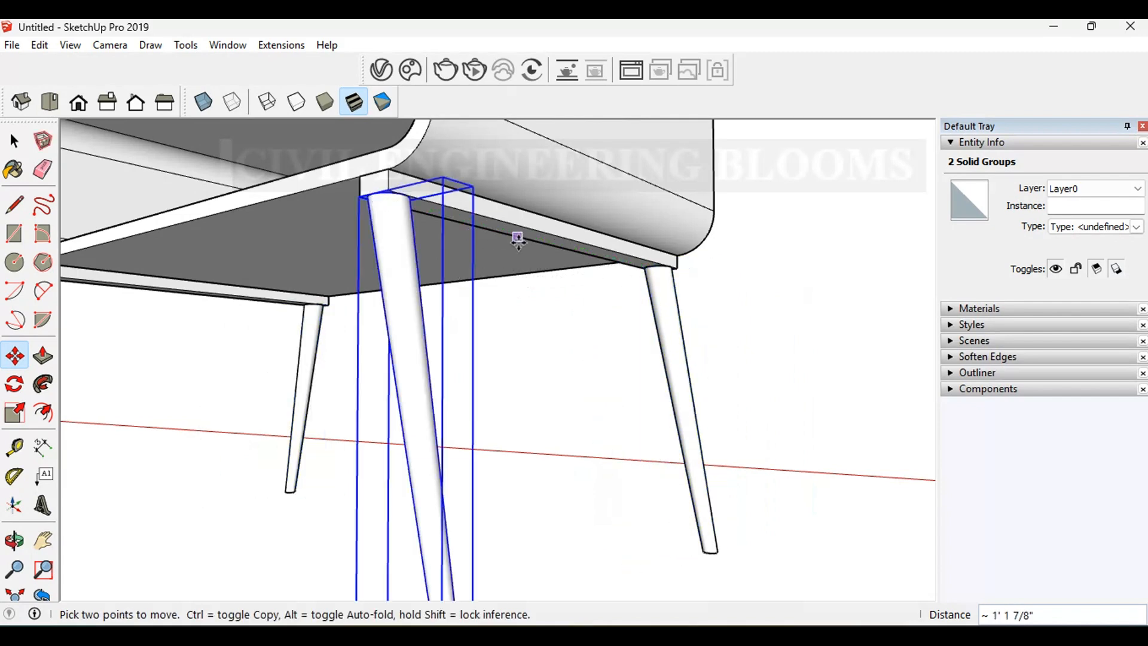
scroll(738, 307, down, 4)
middle_drag(738, 307, 213, 391)
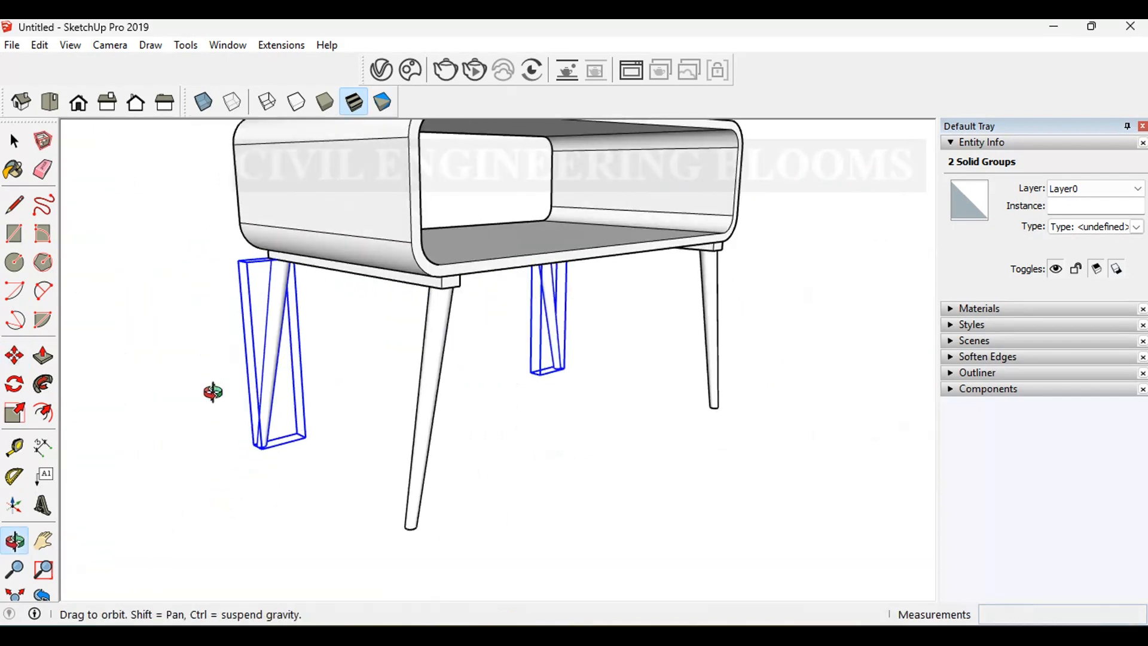
key(space)
click(839, 417)
- Paint the bodies of both tables with 0022_Maroon from the Colors-Named collection
middle_drag(839, 417, 546, 376)
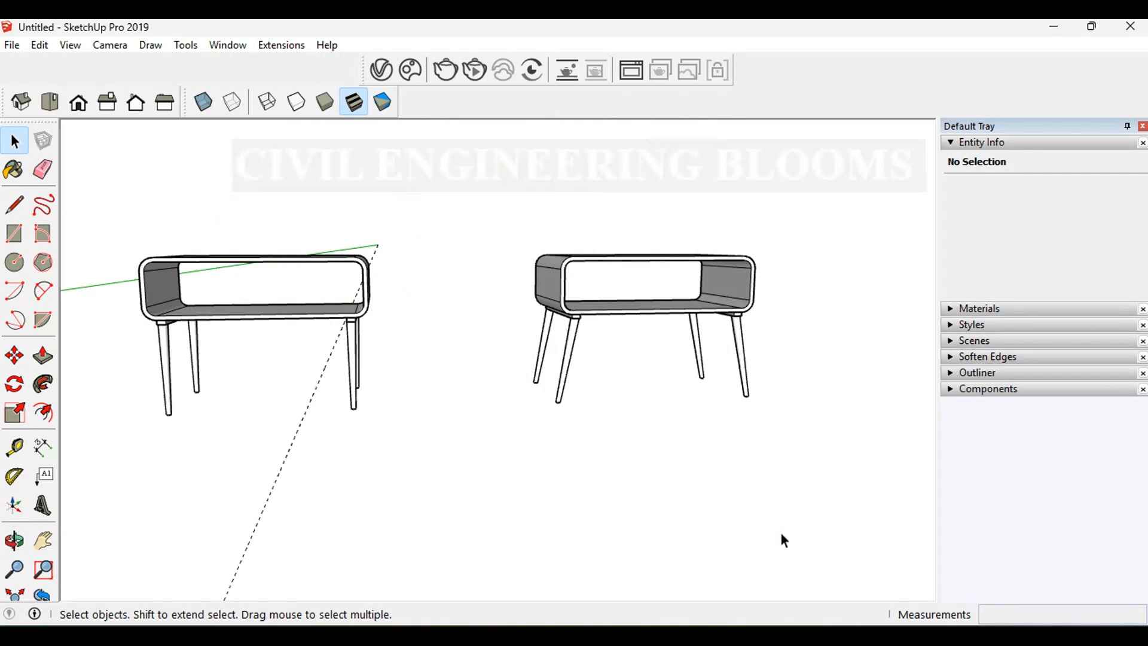
middle_drag(666, 230, 625, 407)
scroll(679, 391, down, 3)
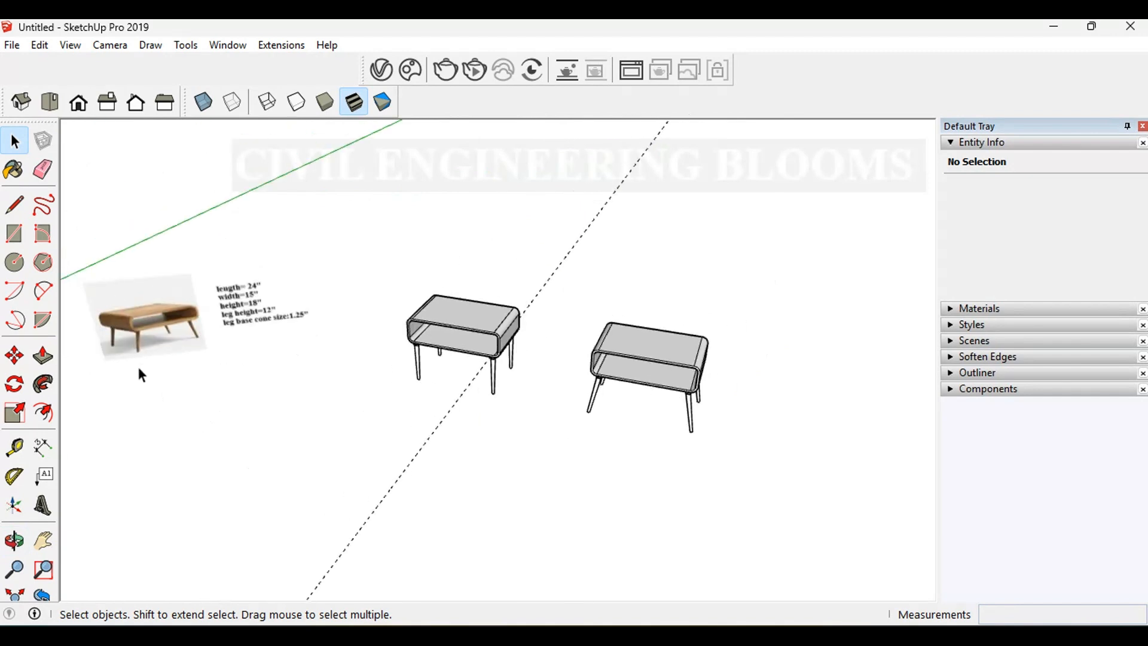
scroll(500, 349, up, 2)
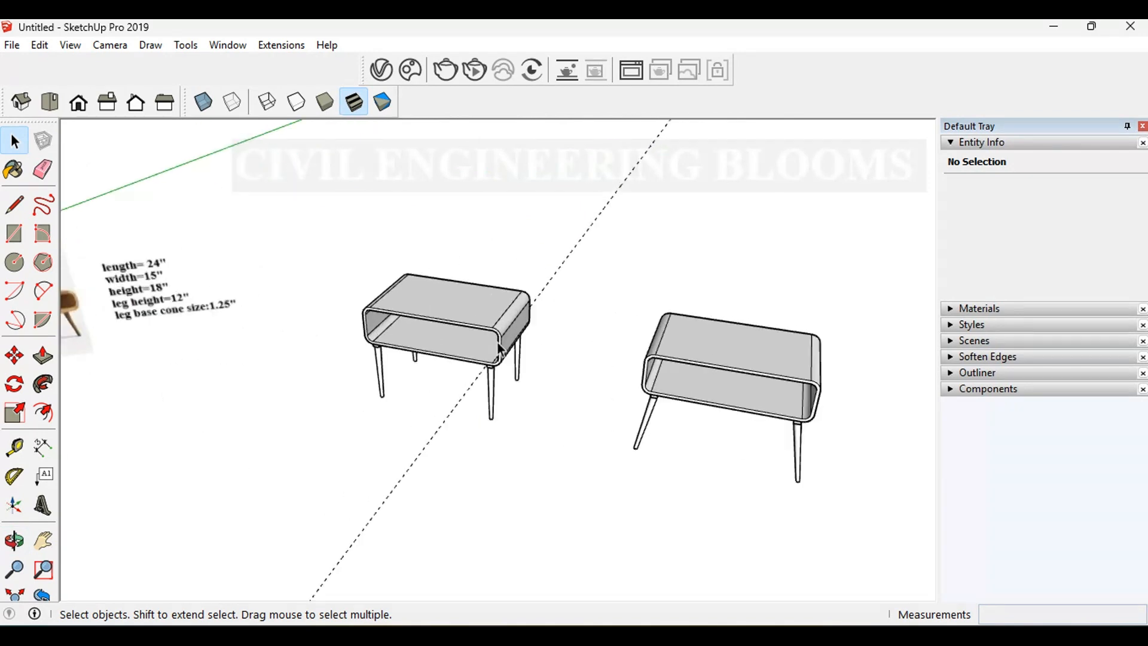
click(13, 170)
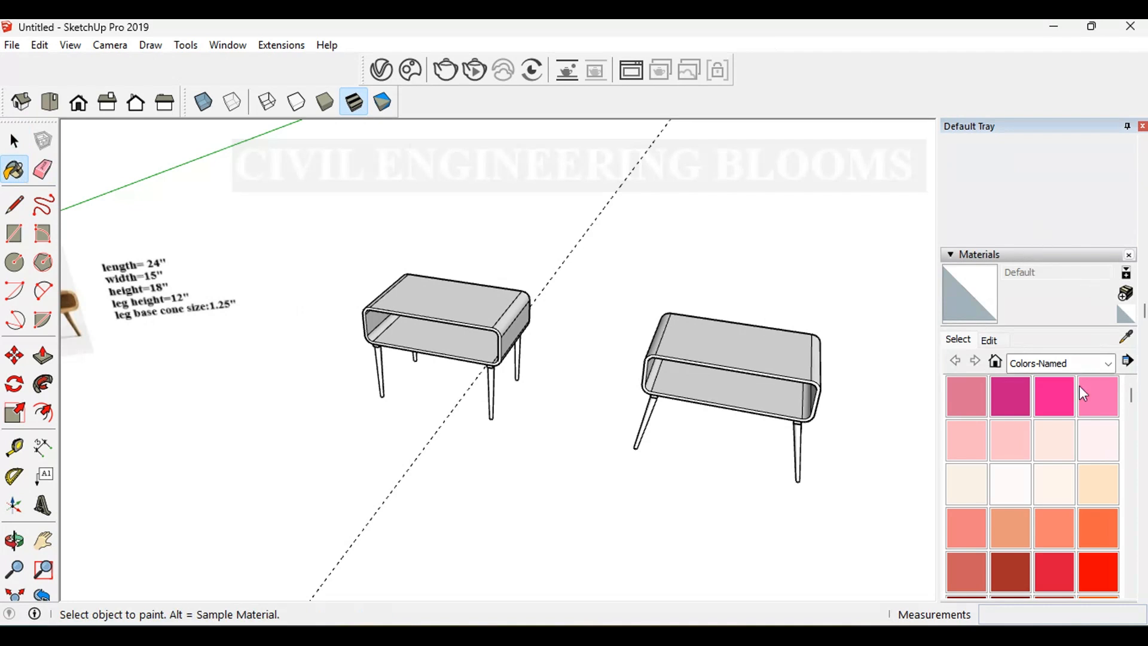
scroll(1064, 434, down, 6)
scroll(1063, 436, up, 4)
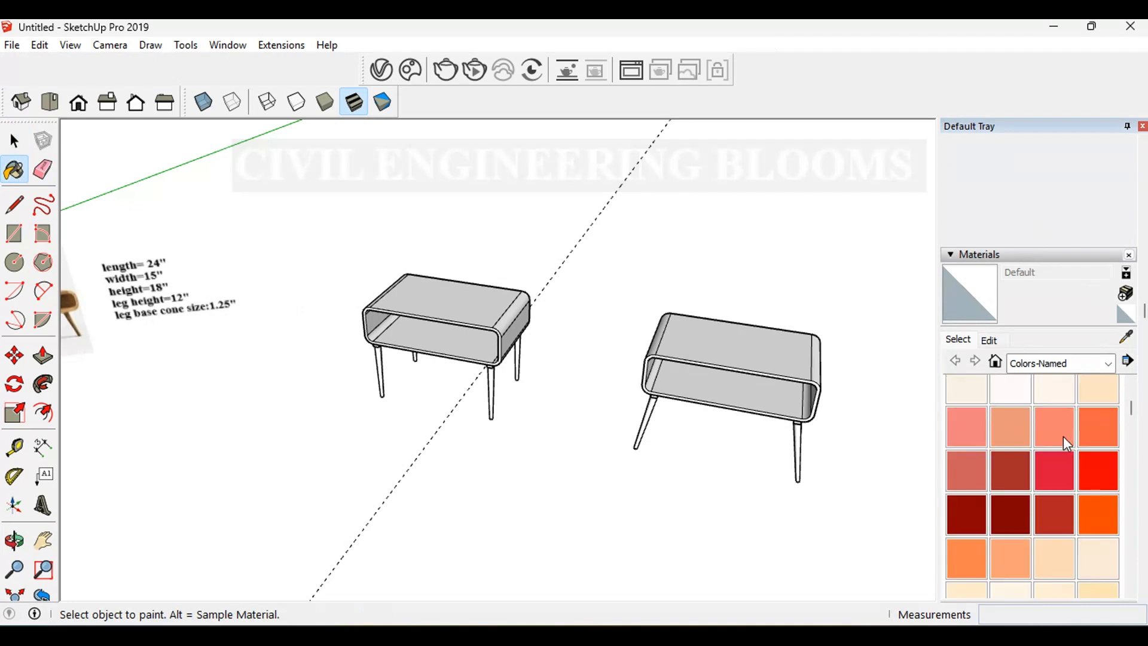
click(1003, 516)
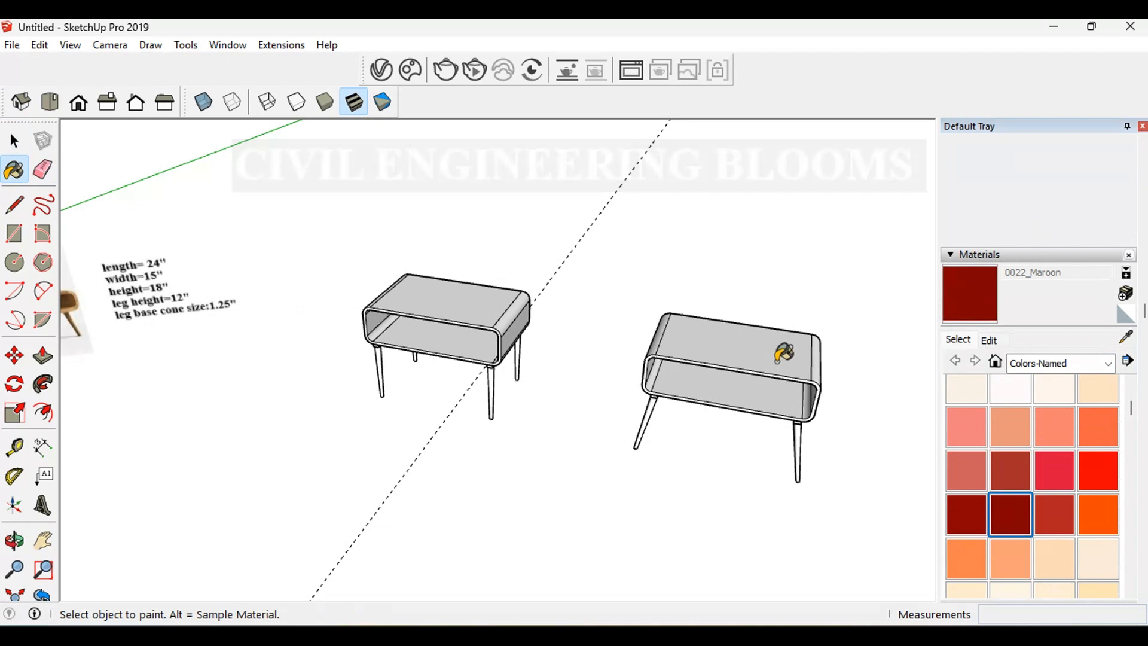
click(787, 357)
click(490, 301)
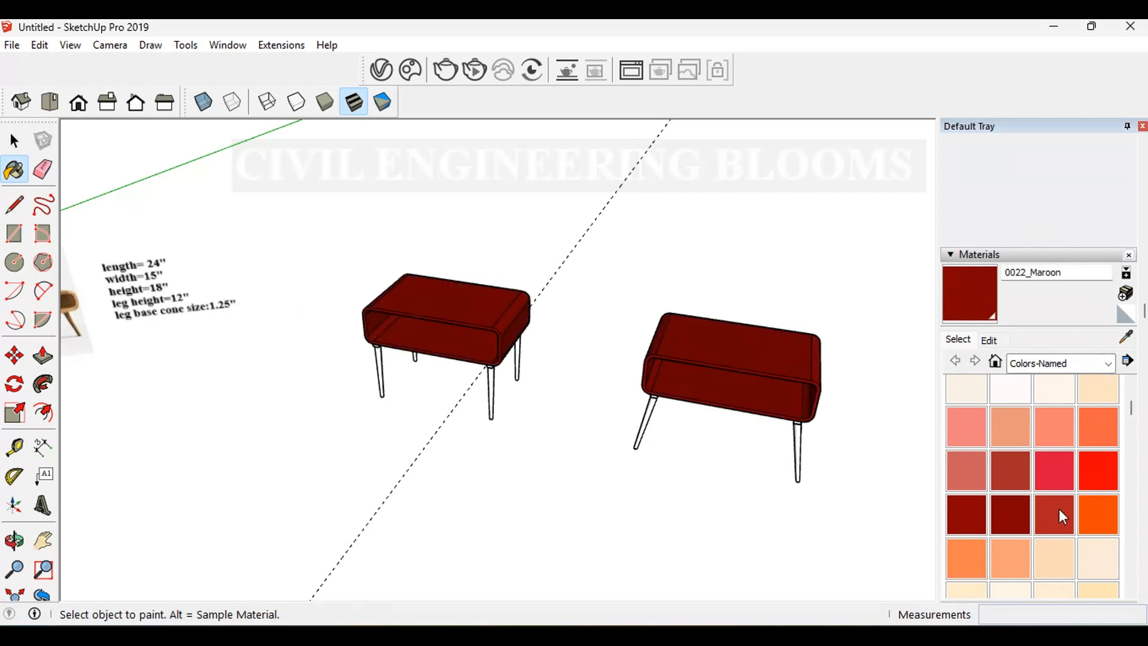
- Paint the slanted-leg table's four legs and both support strips with 0136_Charcoal
scroll(1055, 521, down, 15)
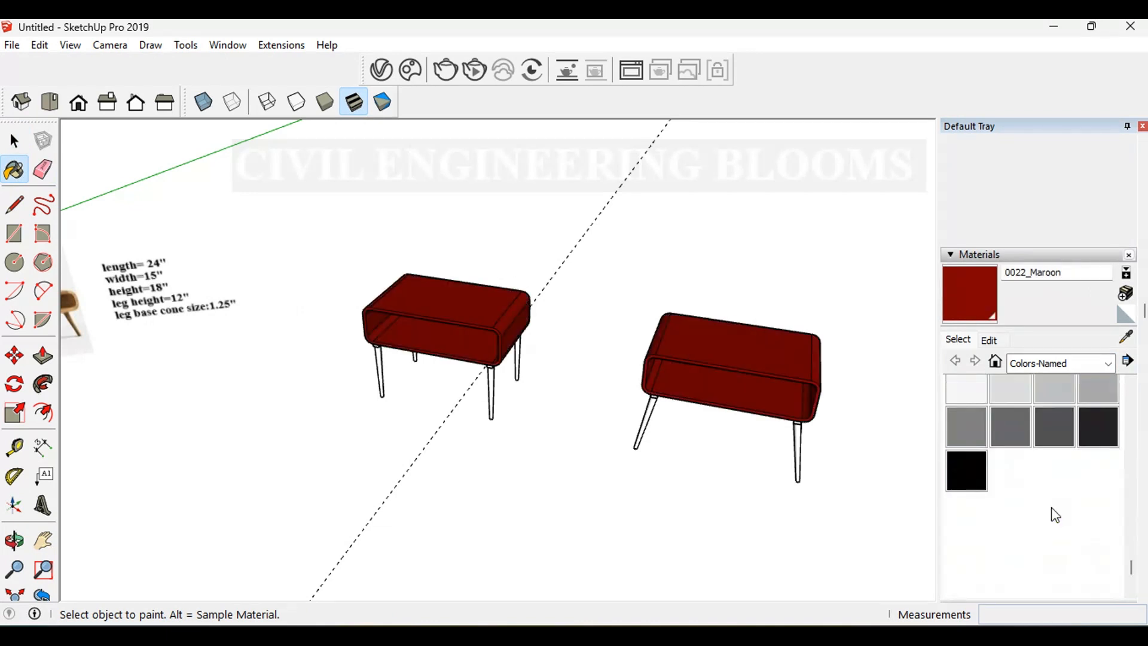
click(1014, 428)
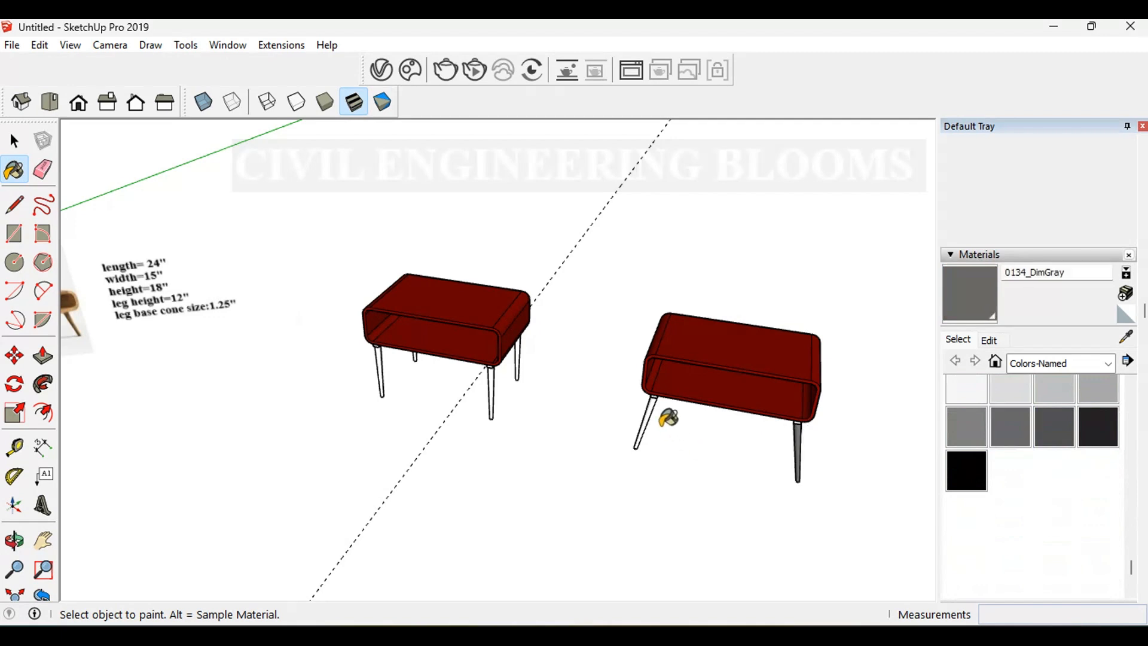
click(1098, 427)
mouse_move(820, 448)
middle_down()
mouse_move(799, 428)
mouse_move(825, 339)
mouse_move(787, 349)
mouse_move(823, 266)
mouse_move(816, 243)
middle_up()
click(805, 353)
click(797, 329)
click(802, 263)
click(526, 296)
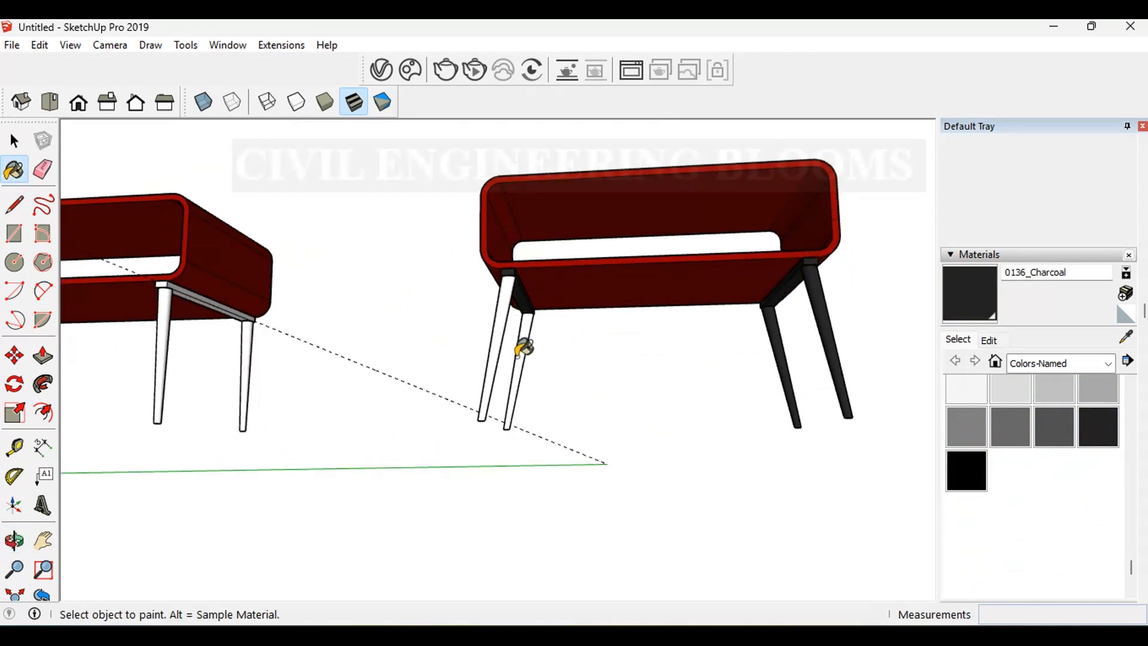
click(522, 345)
click(499, 344)
- Paint the straight-leg table's four legs and both support strips with 0136_Charcoal
mouse_move(499, 344)
middle_down()
mouse_move(700, 336)
mouse_move(775, 384)
middle_up()
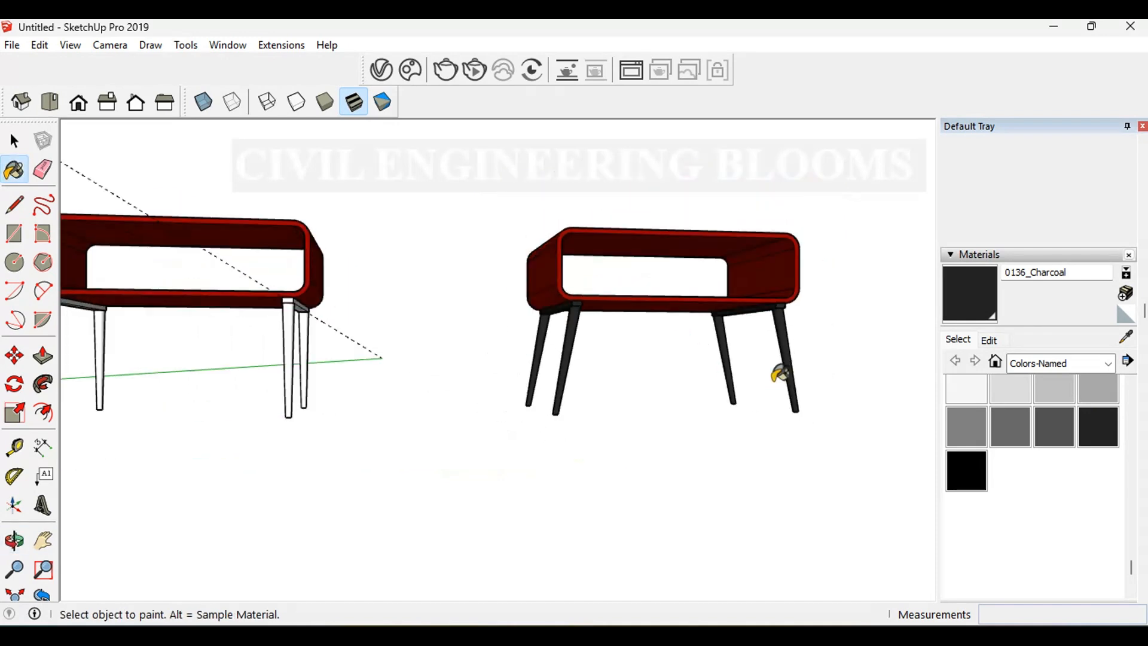
click(291, 358)
click(305, 350)
scroll(306, 303, up, 3)
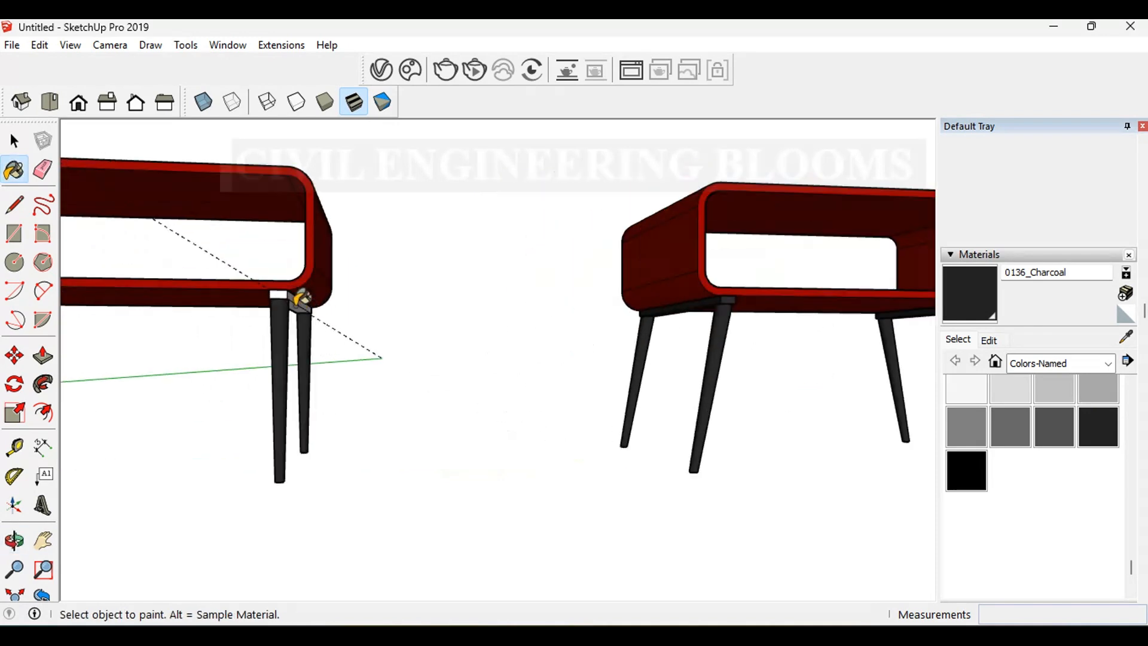
scroll(297, 297, down, 2)
middle_drag(298, 297, 646, 335)
scroll(436, 357, up, 2)
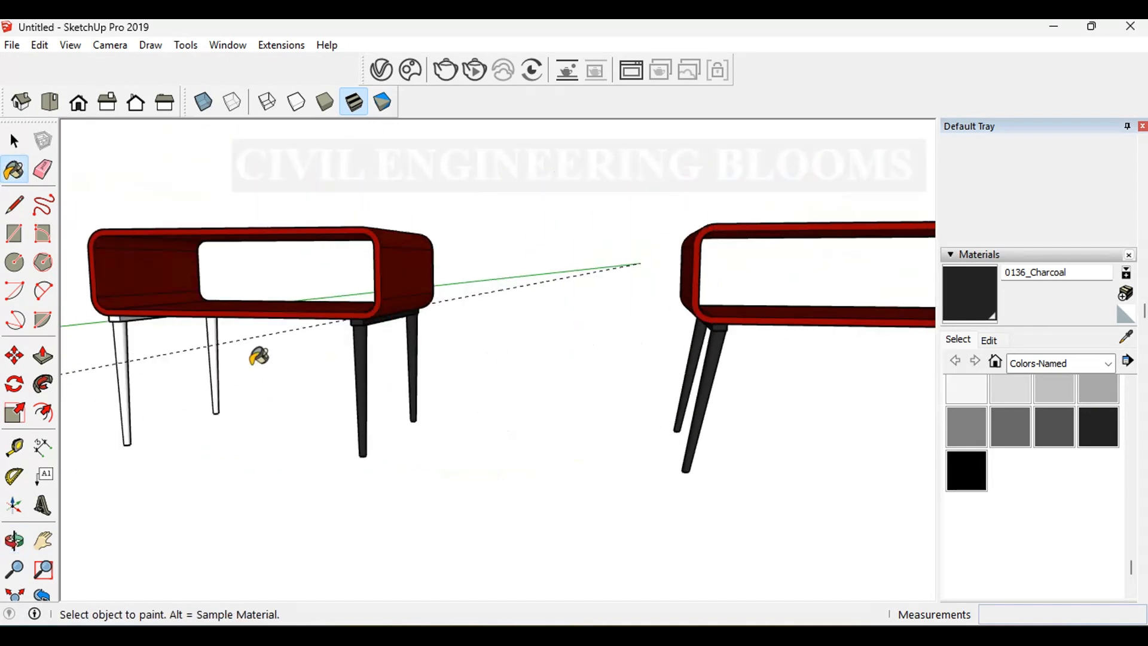
click(219, 352)
click(133, 399)
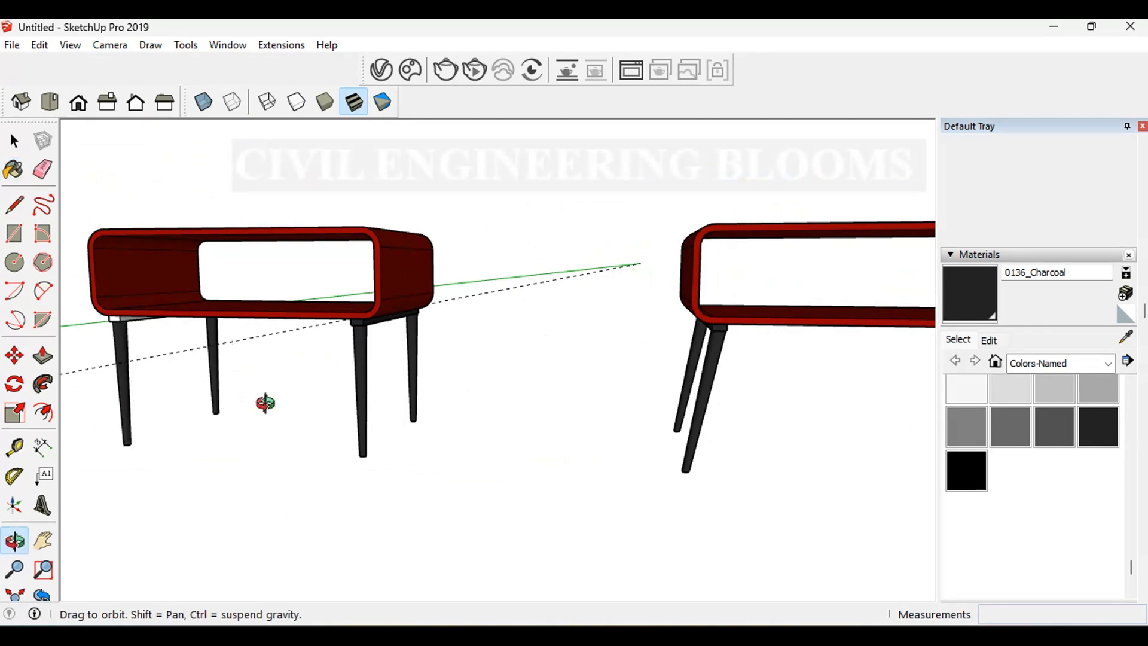
middle_drag(277, 397, 267, 300)
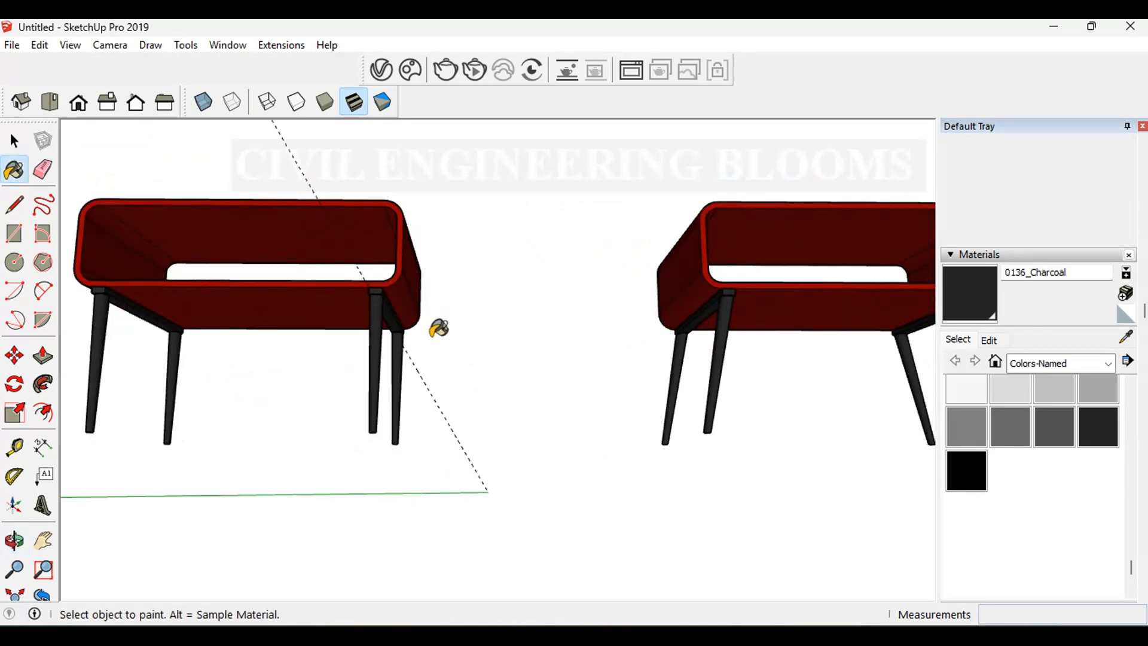
- Delete the dashed guide line running through the model and view both finished tables
key(o)
drag(753, 351, 605, 543)
key(space)
drag(496, 267, 496, 267)
key(Delete)
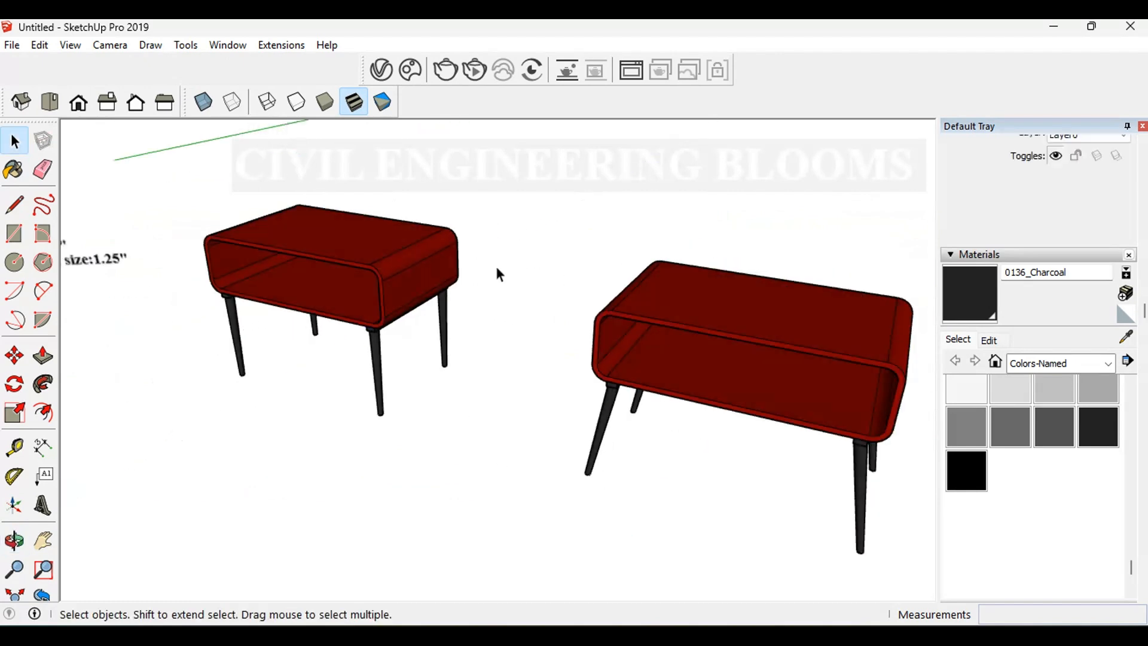
scroll(497, 270, down, 2)
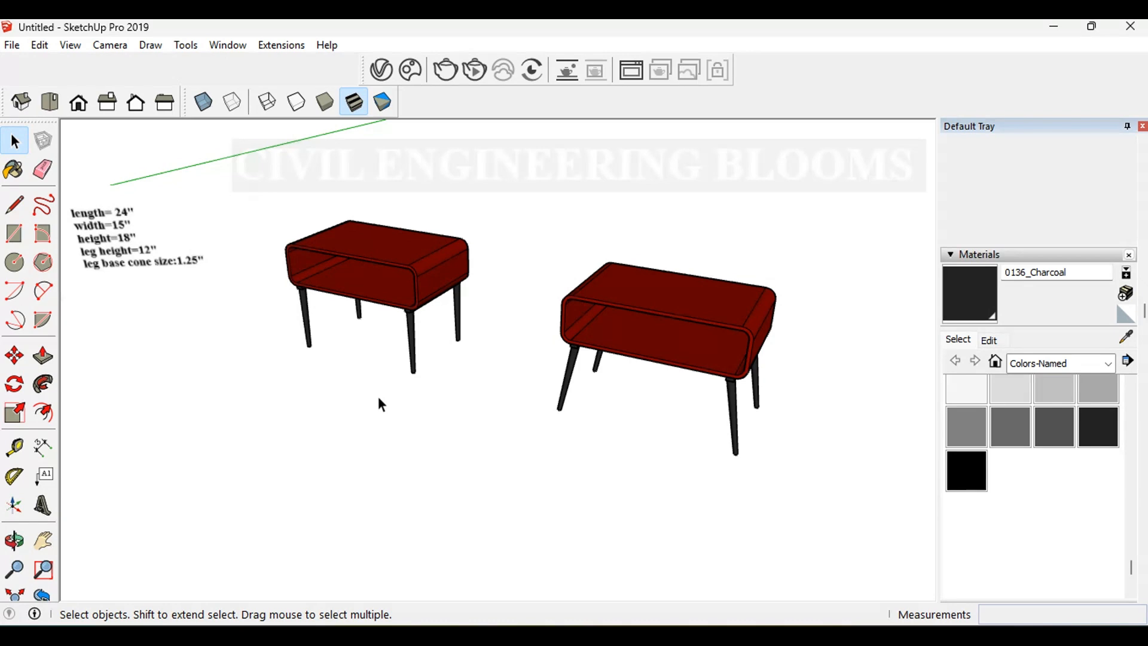
scroll(598, 389, up, 3)
middle_drag(756, 451, 688, 441)
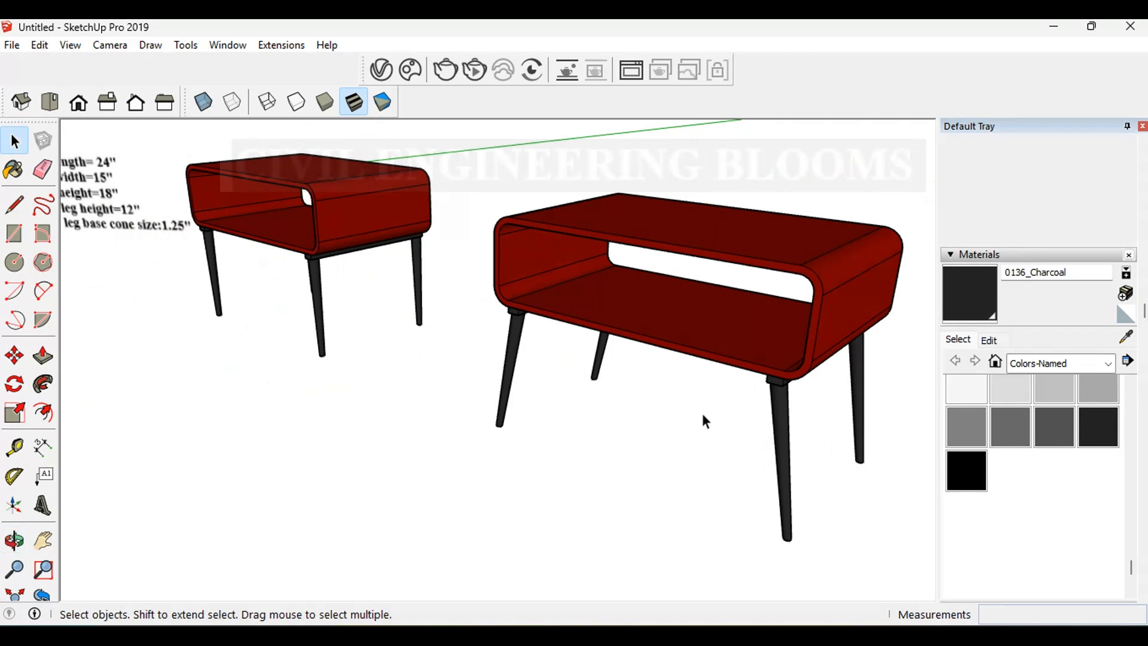